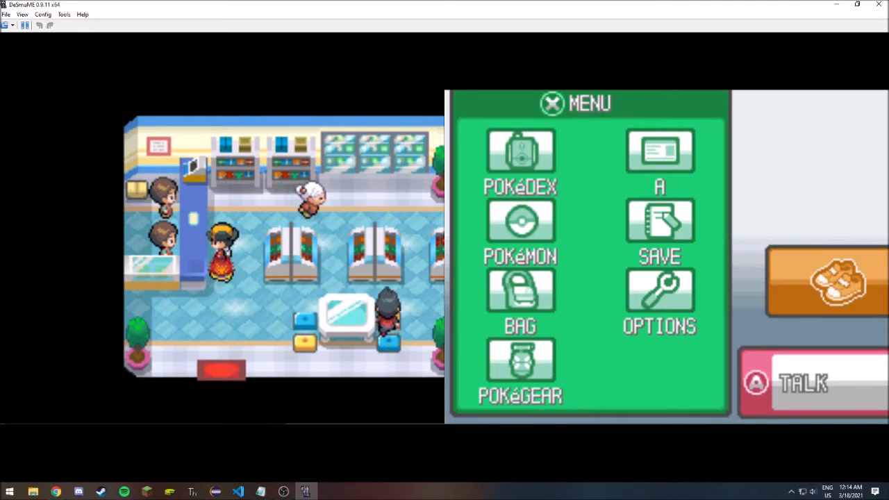
# - Talk to the lower Poké Mart clerk, examine the items for sale including the Rare Candy and its price, and leave the shop
pyautogui.press('x')
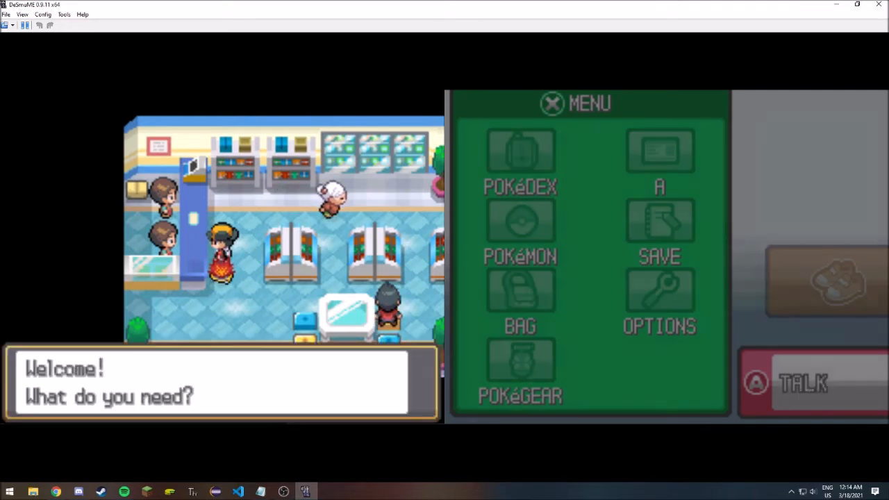
pyautogui.press('x')
pyautogui.press('Down')
pyautogui.press('Down')
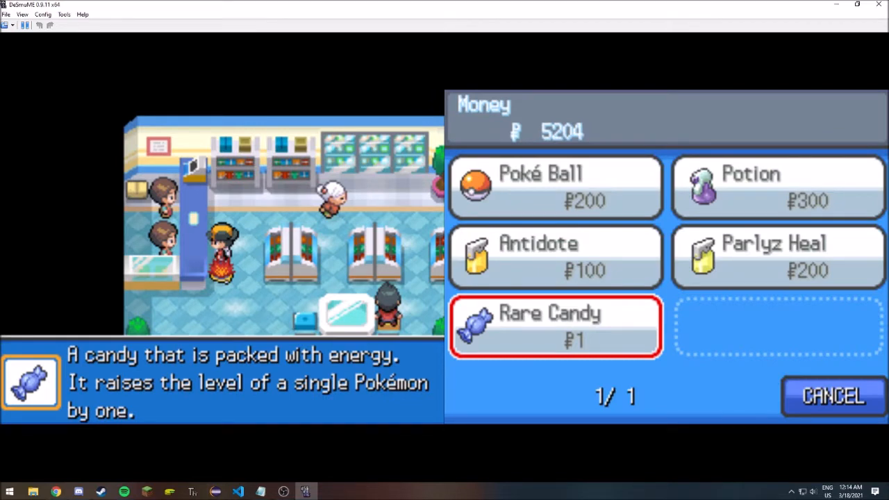
pyautogui.press('Right')
pyautogui.press('Up')
pyautogui.press('Left')
pyautogui.press('Right')
pyautogui.press('Left')
pyautogui.press('Down')
pyautogui.press('Right')
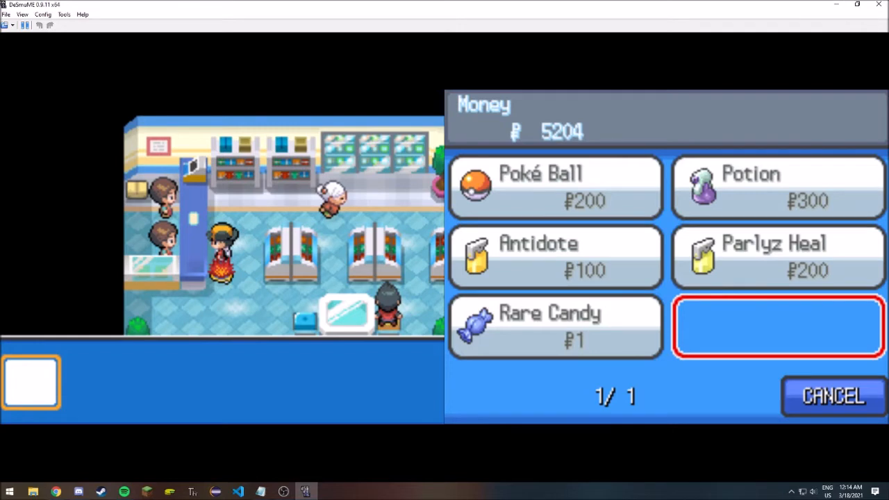
pyautogui.press('z')
pyautogui.press('z')
pyautogui.press('z')
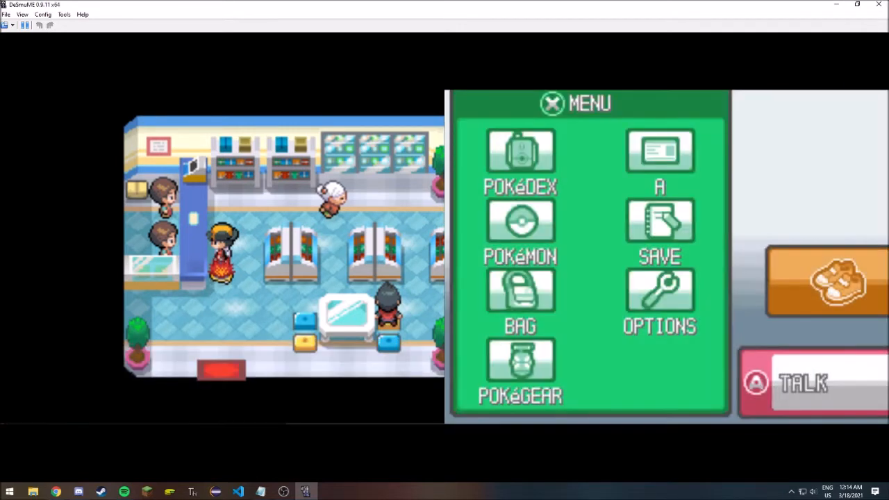
# - Talk to the upper Poké Mart clerk, look over the items for sale, and end the conversation
pyautogui.press('Up')
pyautogui.press('Left')
pyautogui.press('z')
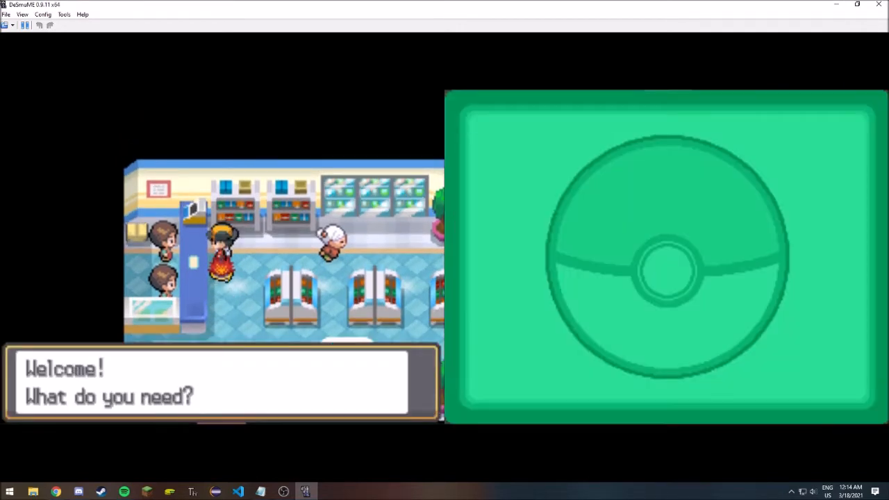
pyautogui.press('z')
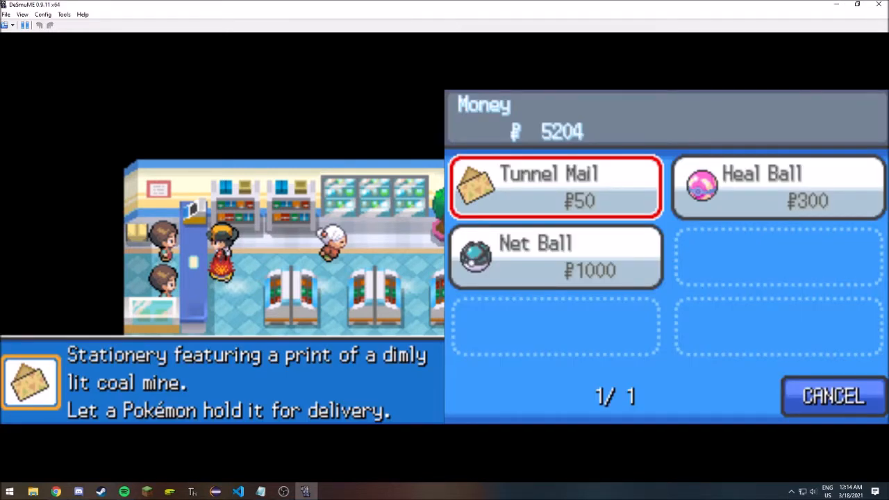
pyautogui.press('z')
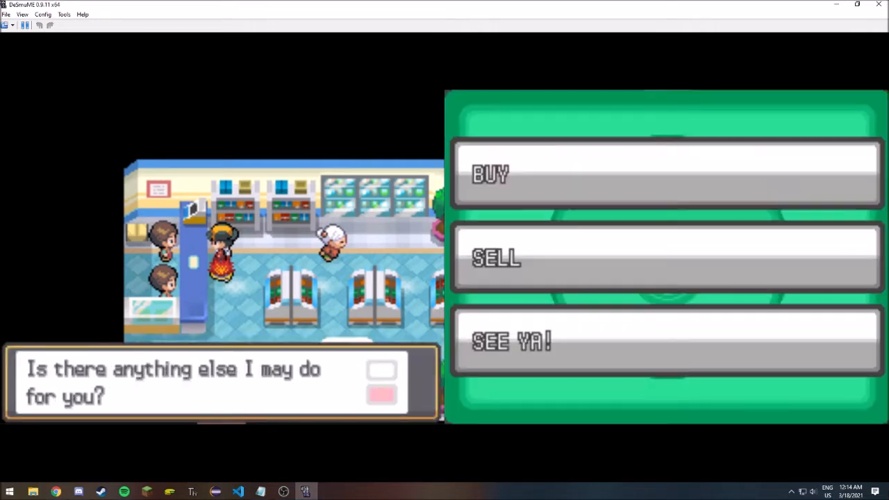
pyautogui.press('z')
pyautogui.press('z')
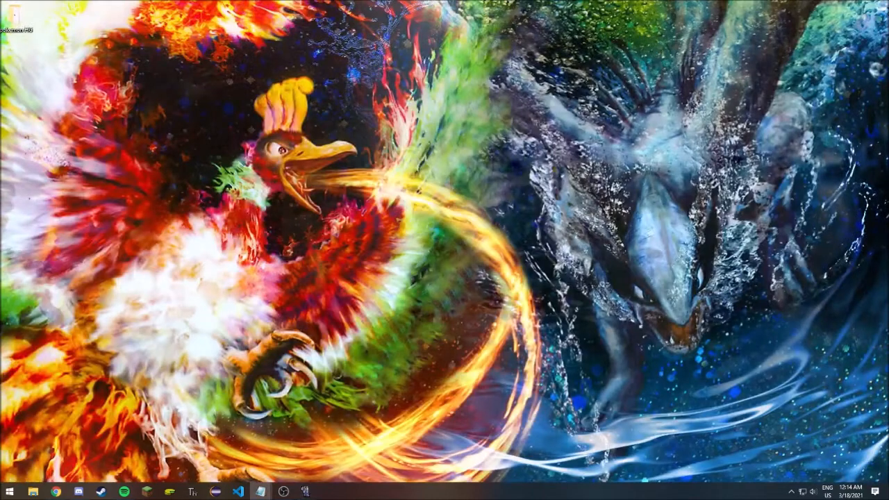
# - Switch to DeSmuME and close the running game ROM
pyautogui.click(305, 491)
pyautogui.click(6, 15)
pyautogui.click(28, 253)
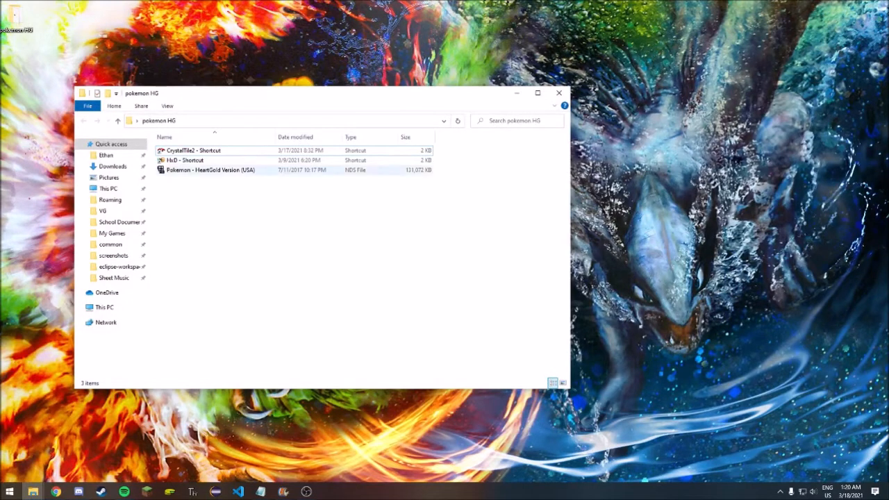
# - Make a backup copy of the Pokemon - HeartGold Version (USA) ROM within the pokemon HG folder
pyautogui.click(258, 170)
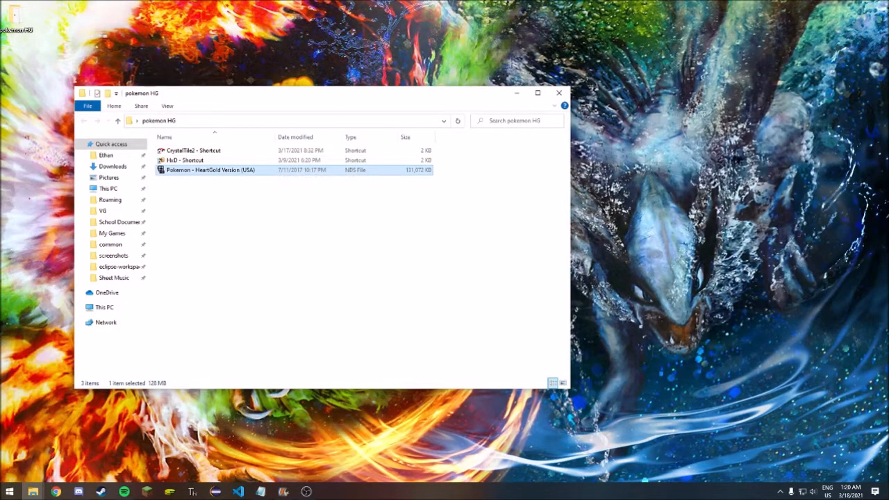
pyautogui.rightClick(258, 171)
pyautogui.click(281, 300)
pyautogui.rightClick(235, 231)
pyautogui.click(257, 293)
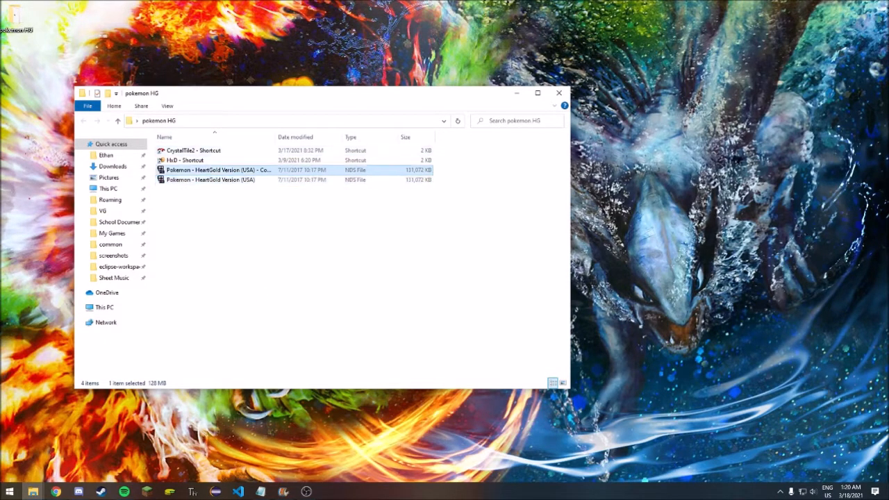
pyautogui.click(261, 260)
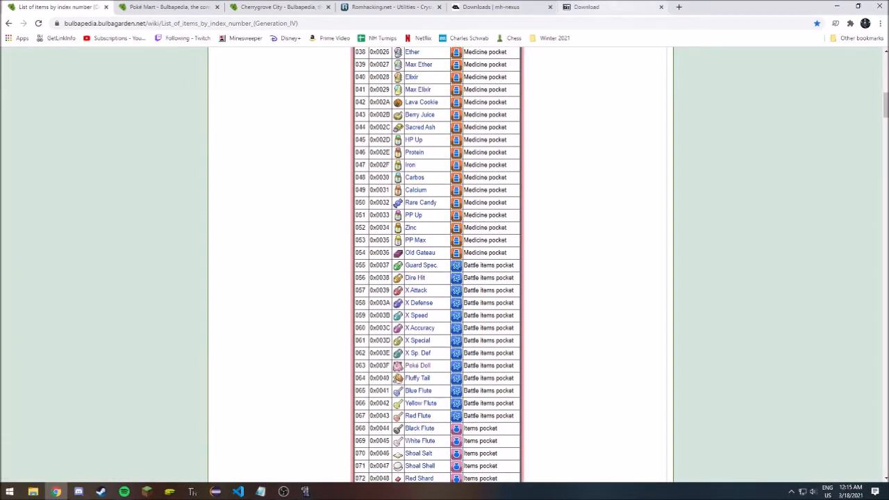
# - Request the Crystal Tile 2 download on ROMhacking.net, enter the download password for human verification, and dismiss the save dialog
pyautogui.click(389, 7)
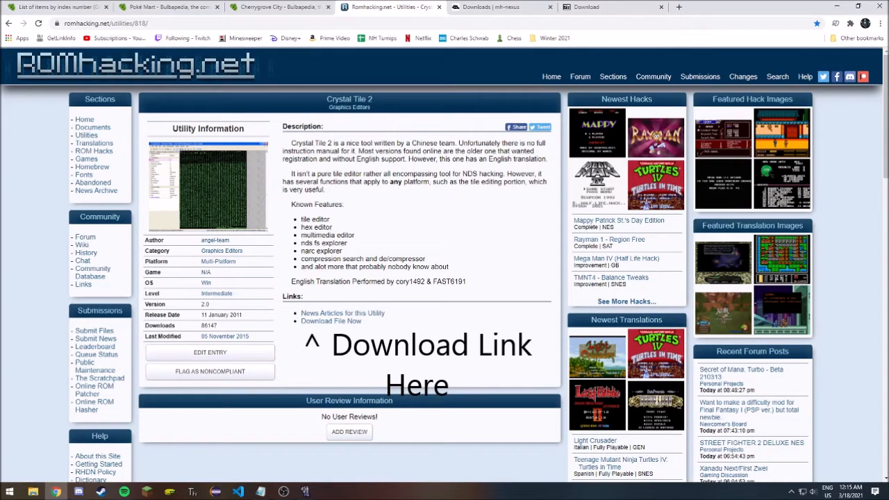
pyautogui.click(330, 321)
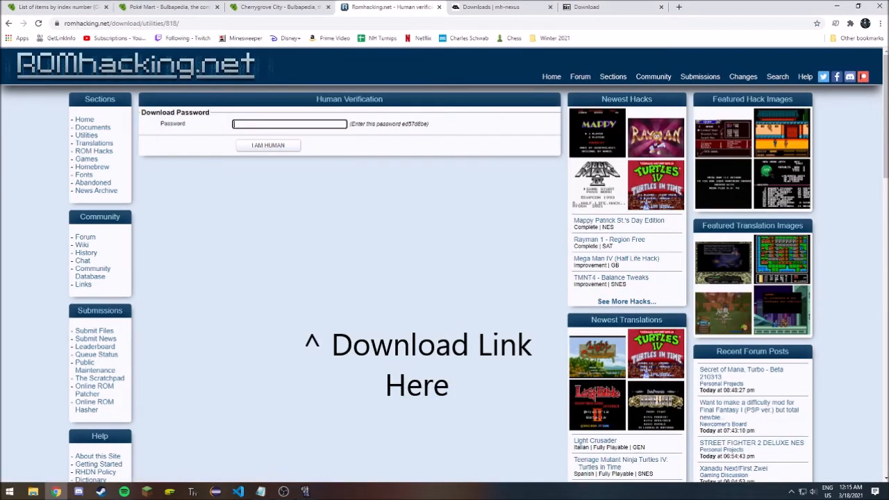
pyautogui.moveTo(401, 123); pyautogui.dragTo(428, 123)
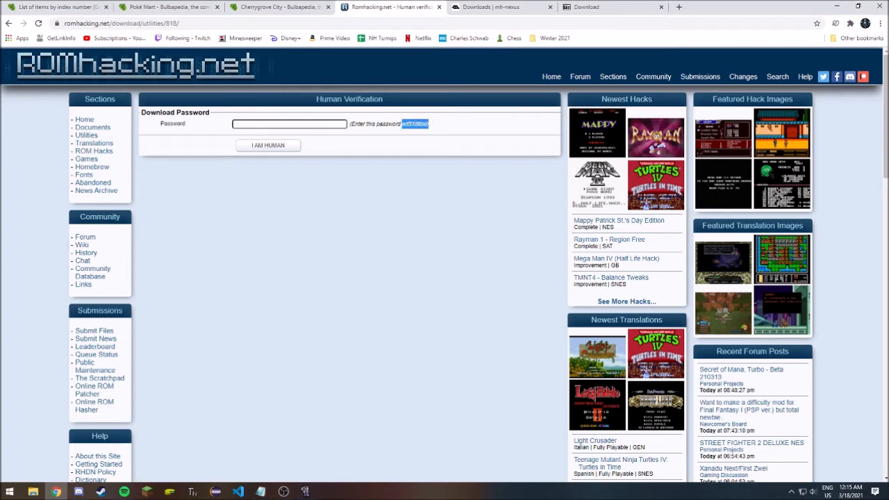
pyautogui.click(299, 124)
pyautogui.hotkey('ctrl', 'v')
pyautogui.click(270, 146)
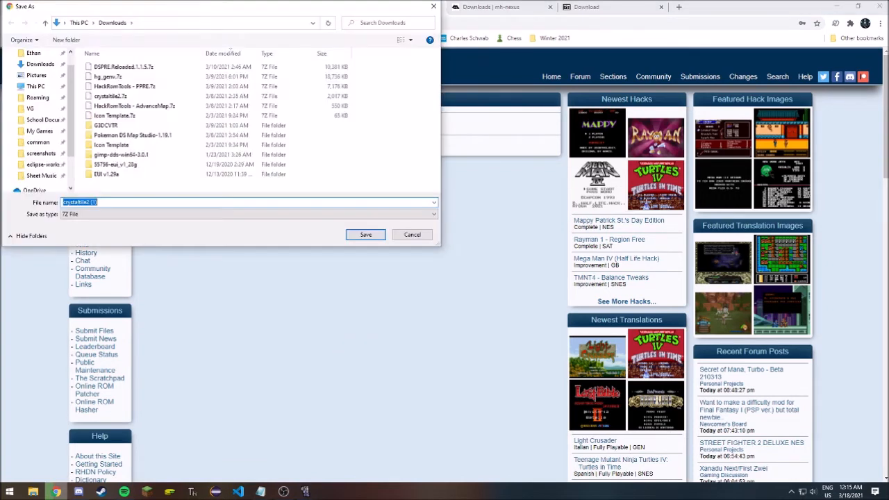
pyautogui.press('Escape')
# - Look over the HxD downloads on the mh-nexus page and bring up the 7-Zip download page
pyautogui.hotkey('ctrl', 'Tab')
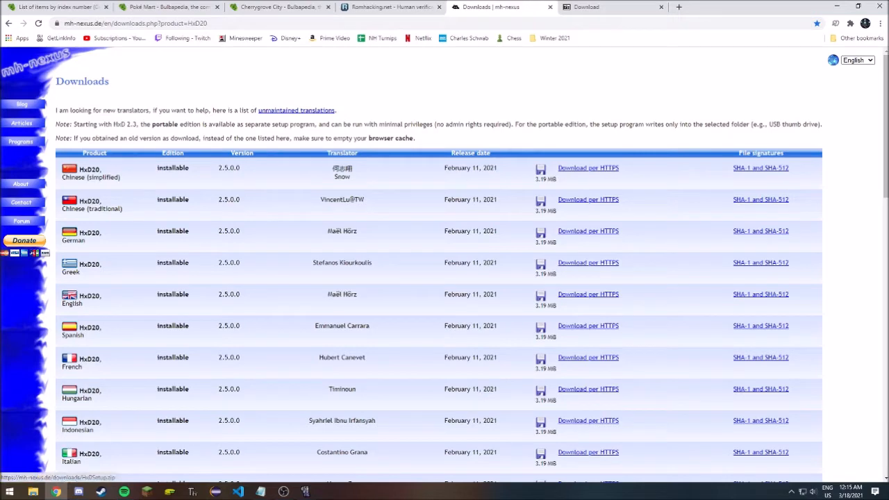
pyautogui.scroll(-2, 439, 264)
pyautogui.scroll(2, 439, 264)
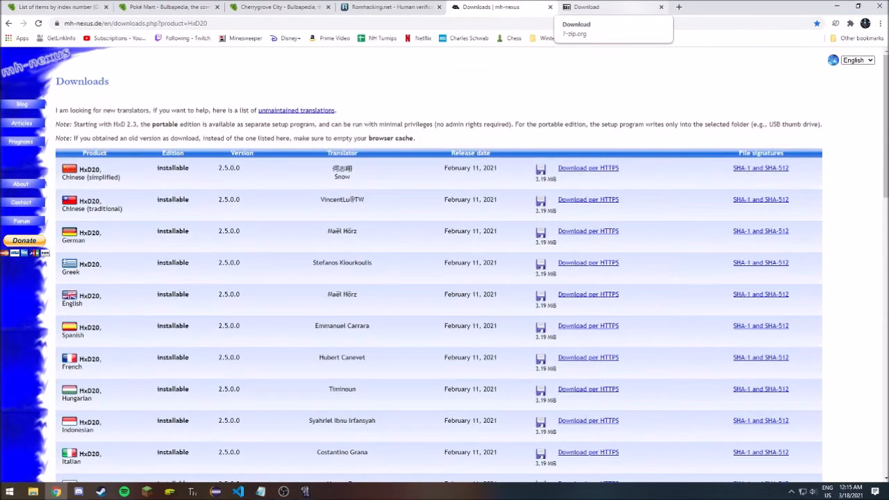
pyautogui.click(587, 7)
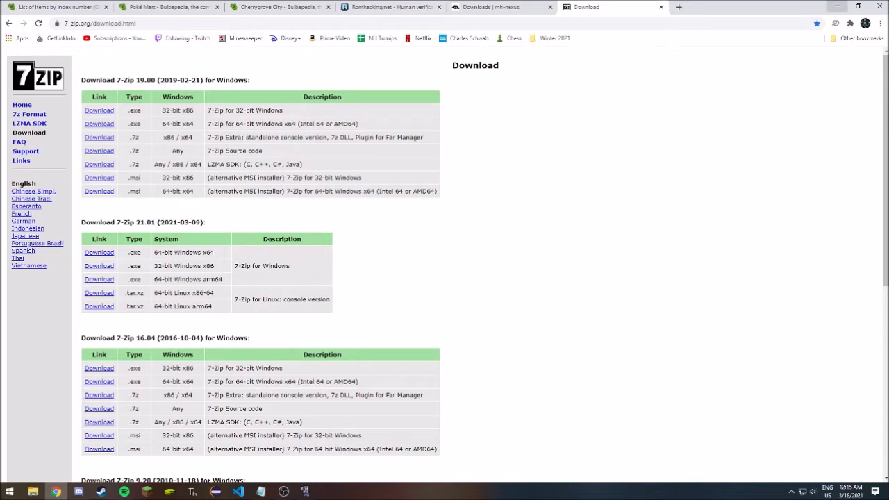
# - Minimize the browser and the emulator, open the pokemon HG folder from the desktop, and select the HeartGold ROM
pyautogui.click(837, 6)
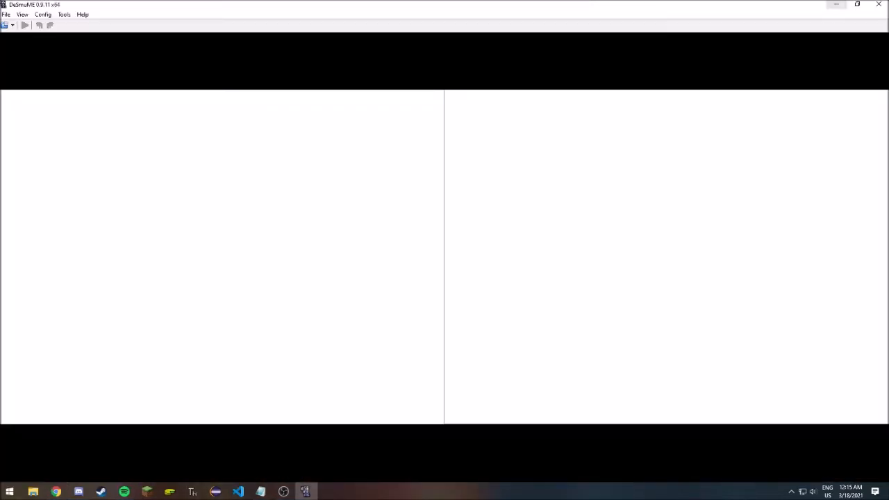
pyautogui.click(836, 5)
pyautogui.doubleClick(12, 12)
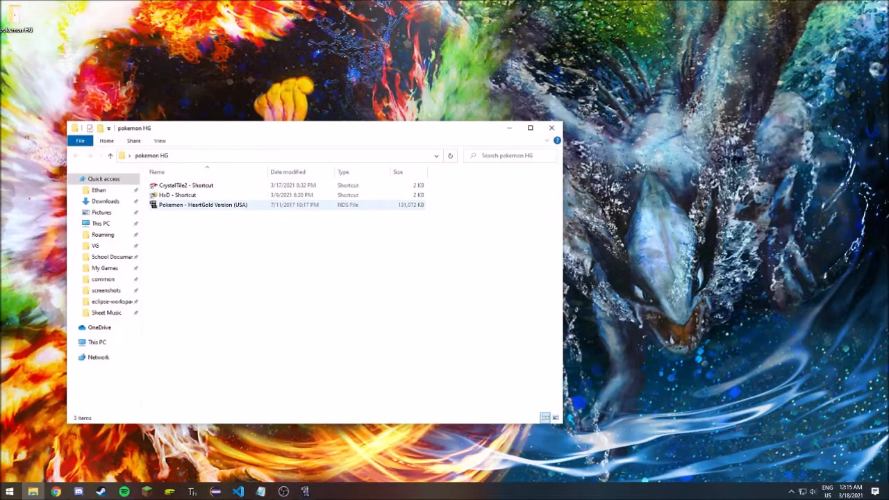
pyautogui.click(203, 205)
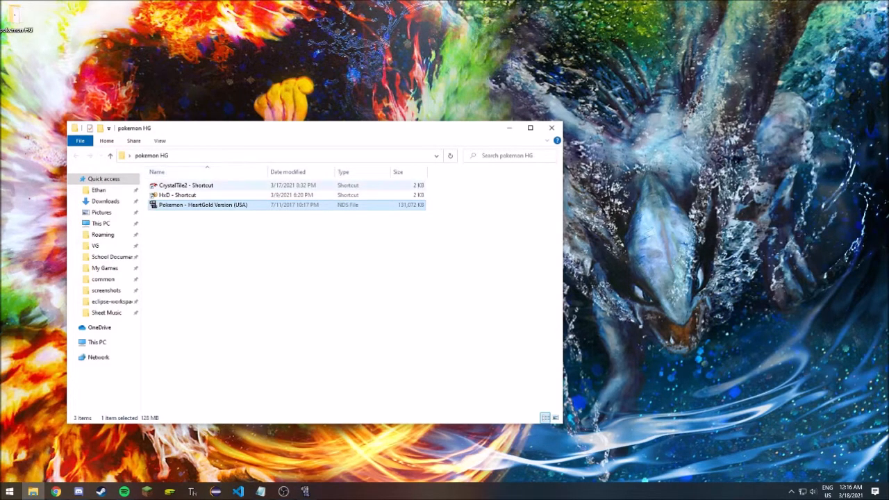
# - Launch CrystalTile2 and load the Pokemon - HeartGold Version (USA) ROM from the pokemon HG folder
pyautogui.doubleClick(184, 186)
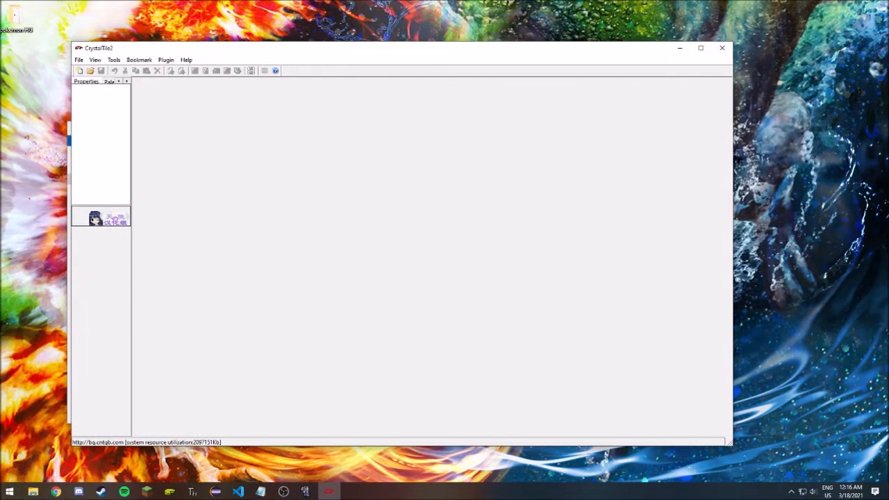
pyautogui.click(78, 60)
pyautogui.click(87, 72)
pyautogui.doubleClick(369, 179)
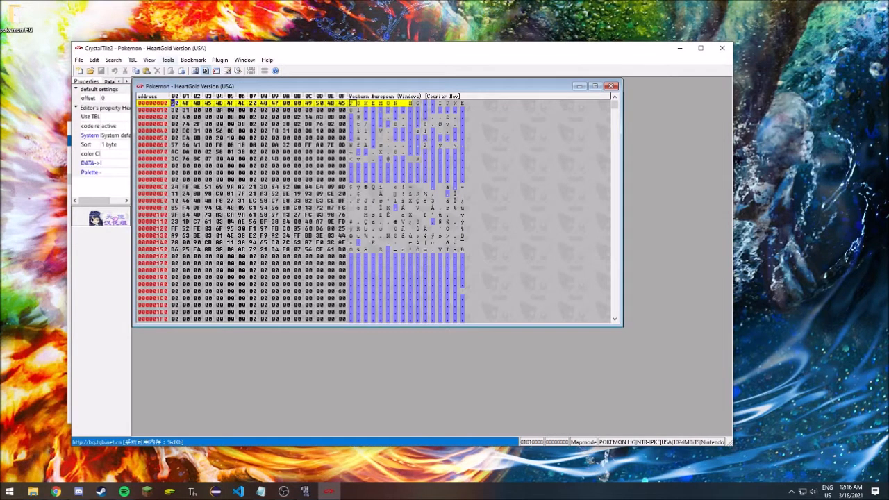
# - Show the ROM's NDS file system and extract arm9.bin in decompressed form to the pokemon HG folder as arm9
pyautogui.click(167, 60)
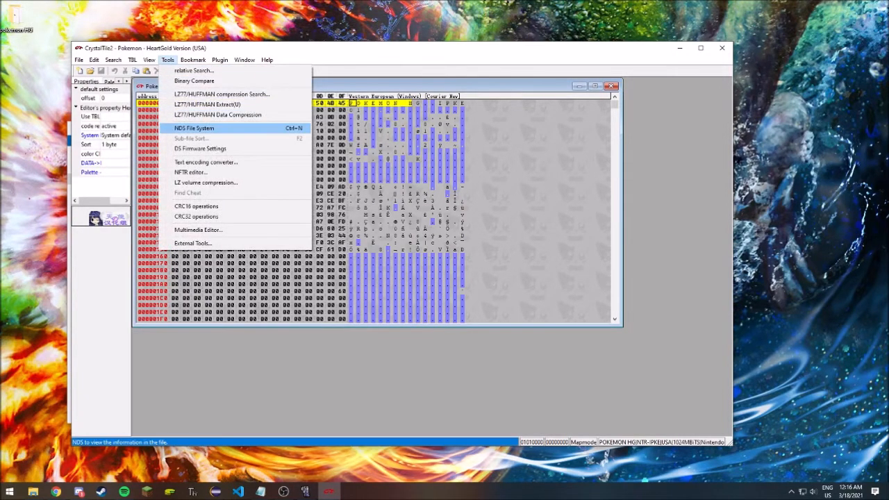
pyautogui.click(195, 128)
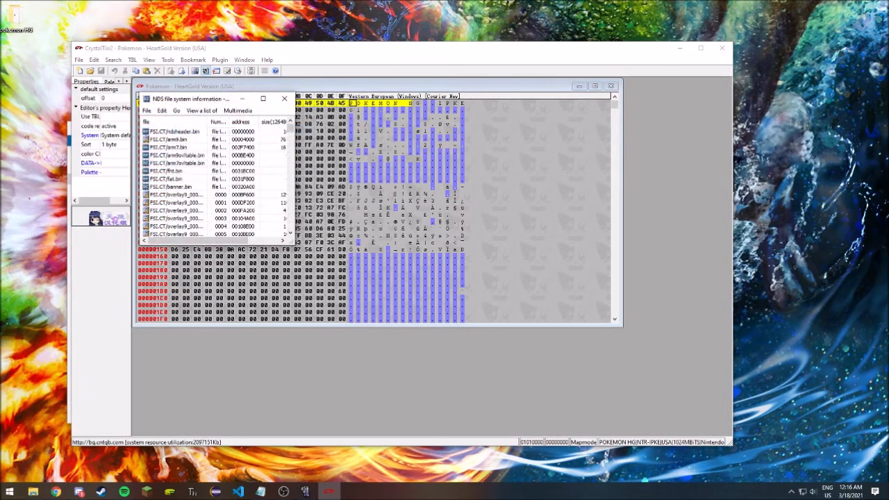
pyautogui.click(170, 139)
pyautogui.rightClick(189, 140)
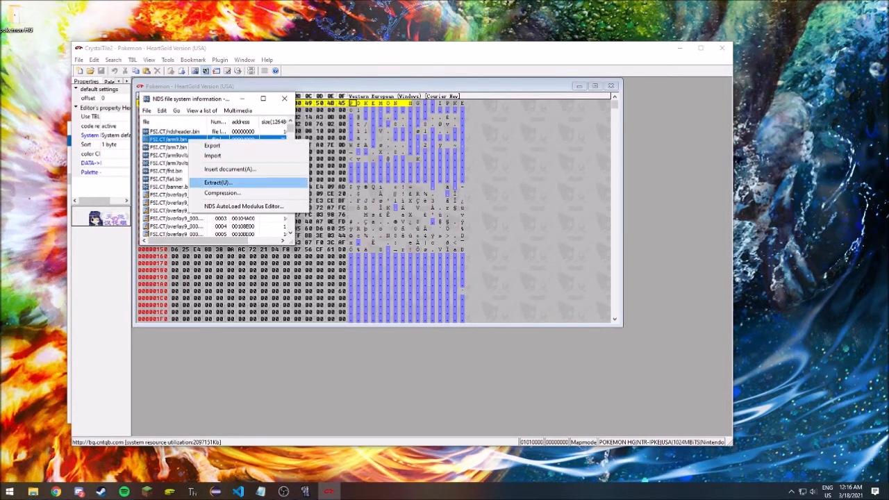
pyautogui.click(220, 182)
pyautogui.click(326, 244)
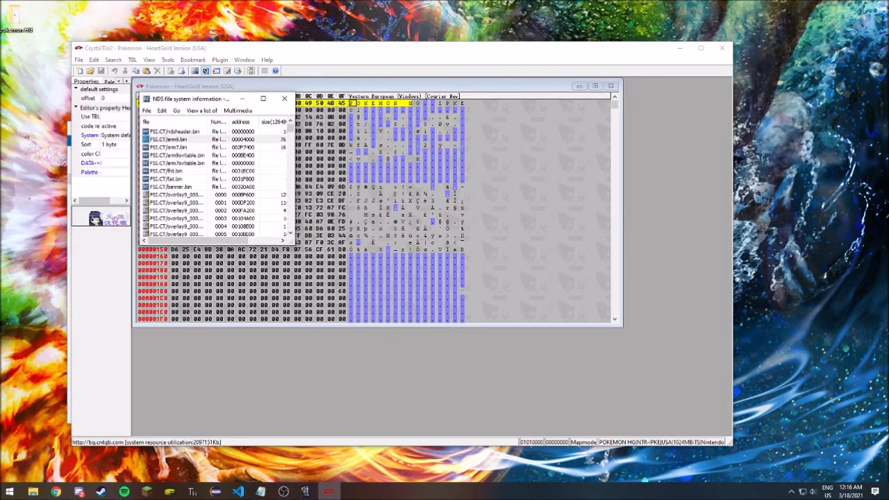
pyautogui.rightClick(190, 139)
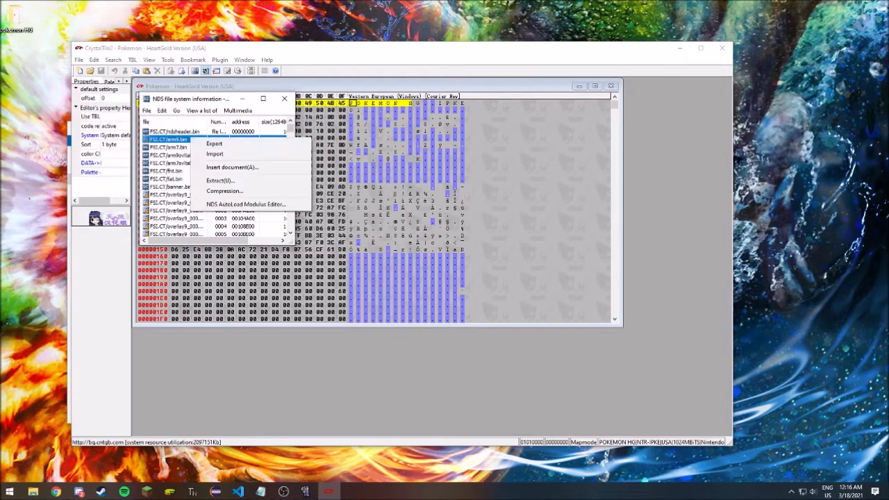
pyautogui.click(242, 111)
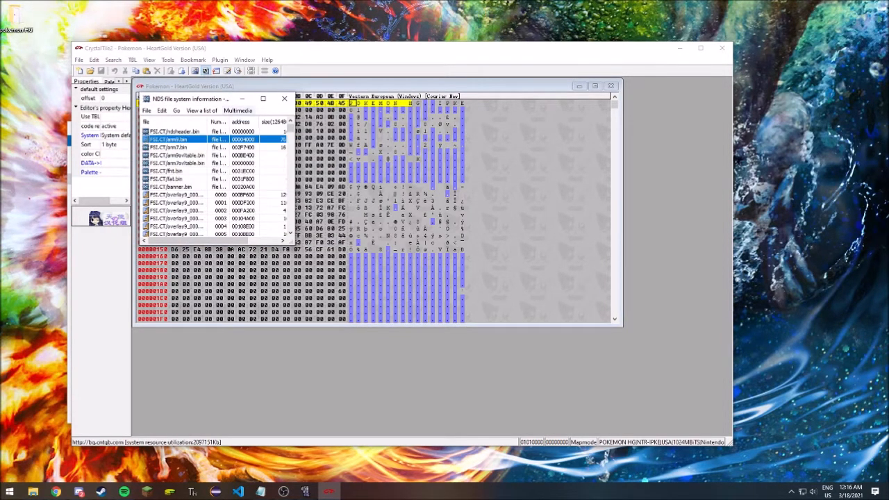
# - Export the ROM file a/0/1/7 to the pokemon HG folder as 7, and close CrystalTile2
pyautogui.scroll(-20, 215, 181)
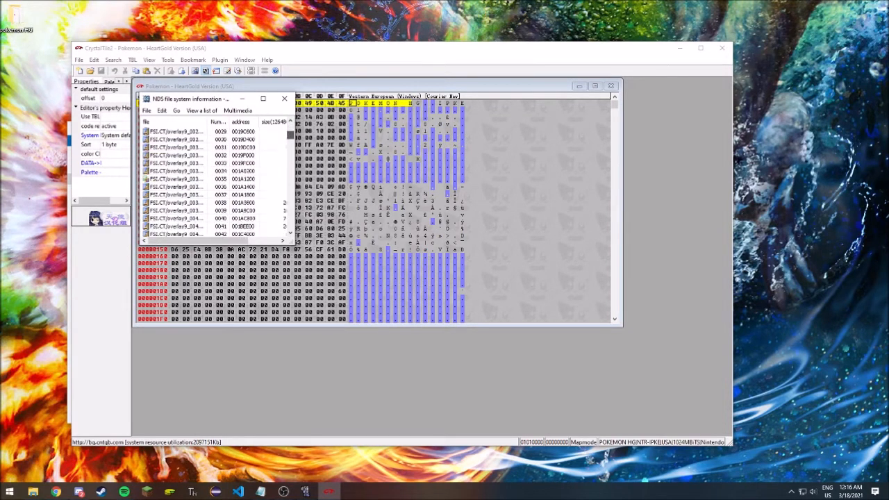
pyautogui.scroll(2, 181, 167)
pyautogui.click(147, 163)
pyautogui.rightClick(178, 162)
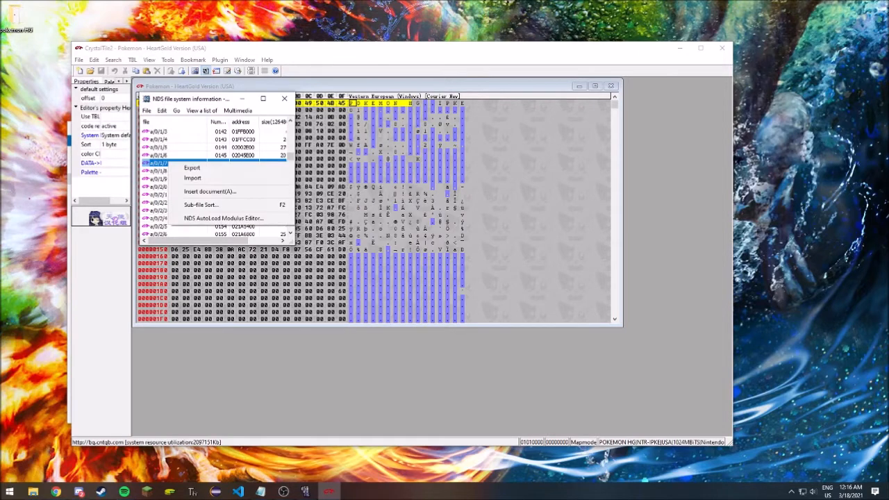
pyautogui.click(200, 166)
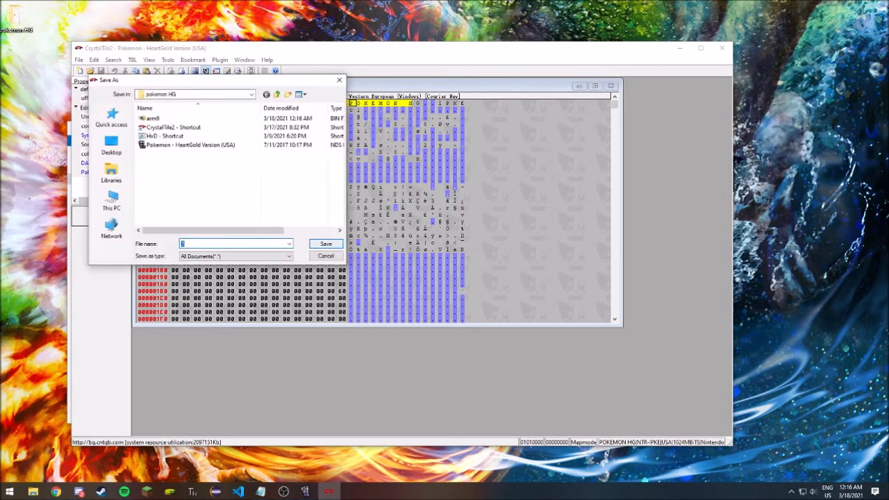
pyautogui.click(326, 243)
pyautogui.click(284, 98)
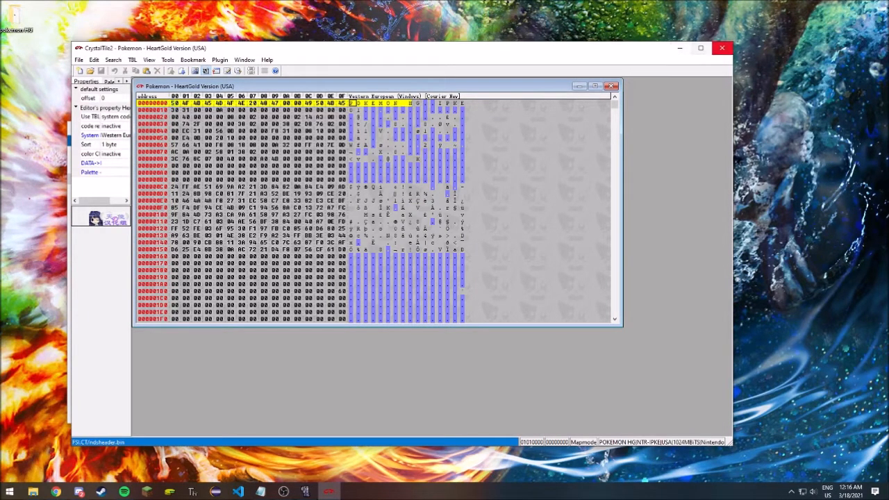
pyautogui.click(722, 48)
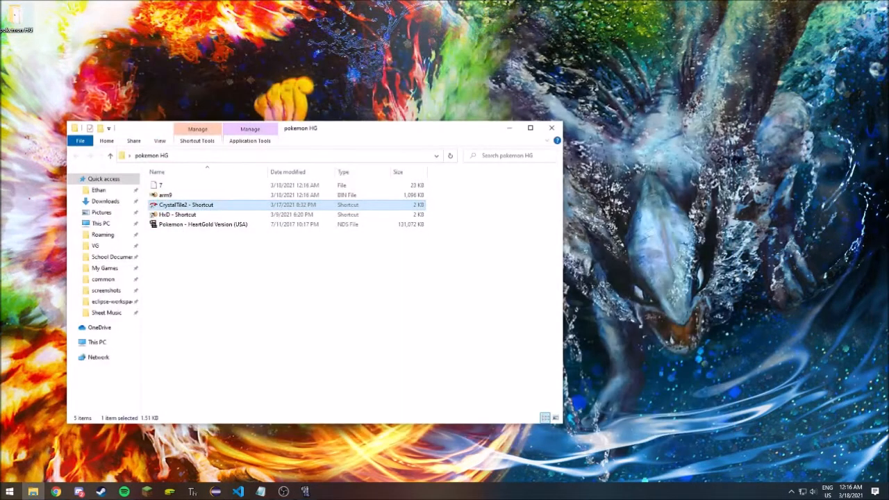
# - Launch HxD from the pokemon HG folder and open arm9.bin to view its hex data
pyautogui.doubleClick(177, 213)
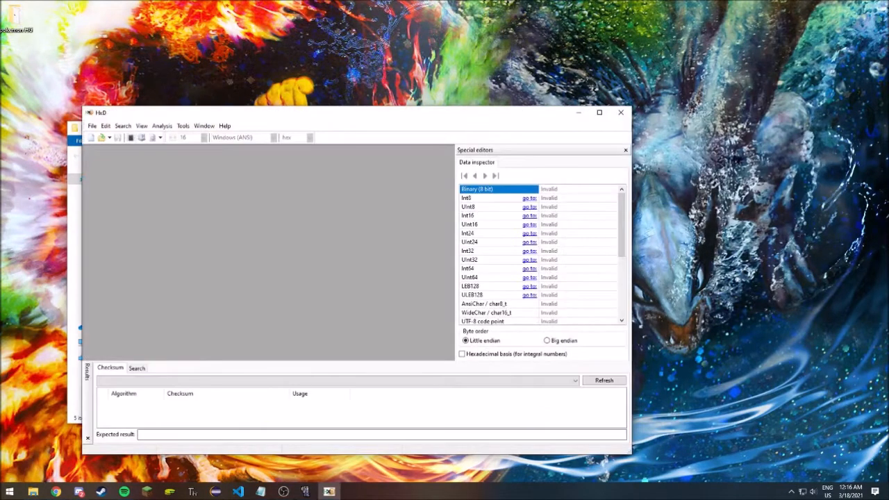
pyautogui.click(92, 126)
pyautogui.click(108, 146)
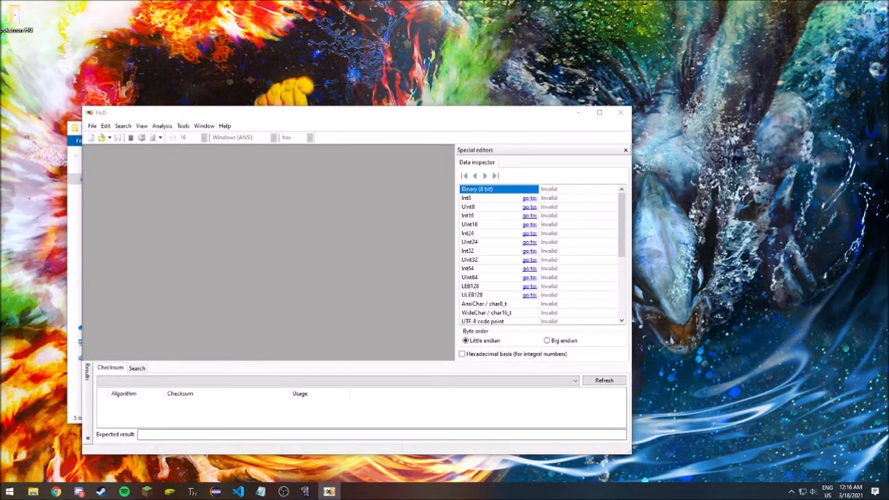
pyautogui.doubleClick(184, 197)
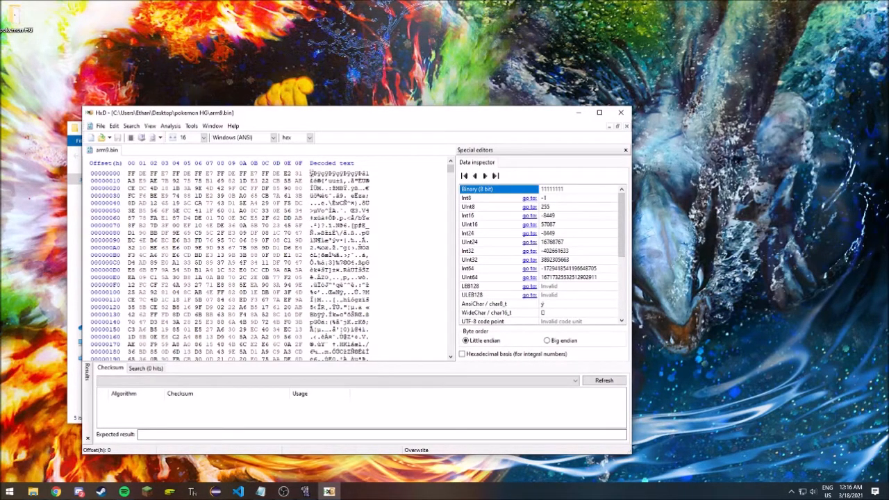
pyautogui.moveTo(250, 218); pyautogui.dragTo(230, 218)
pyautogui.click(263, 218)
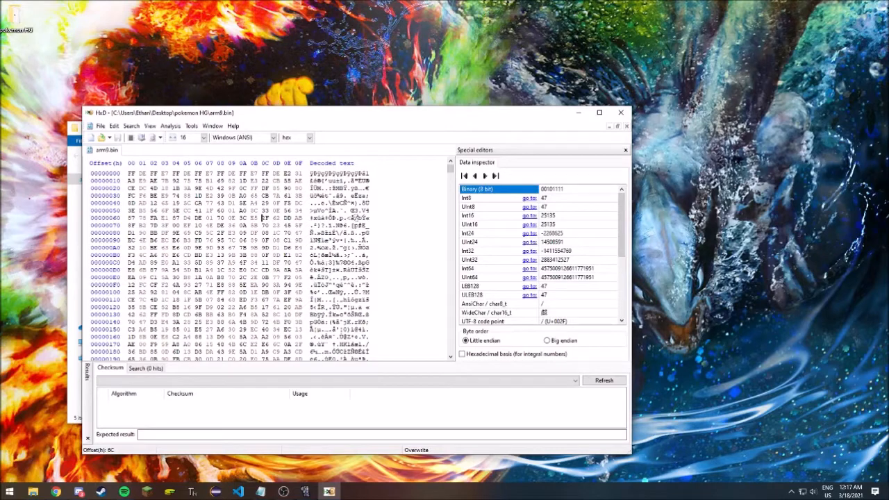
# - Switch to the browser and show the start of Bulbapedia's Generation IV list of items by index number
pyautogui.click(52, 492)
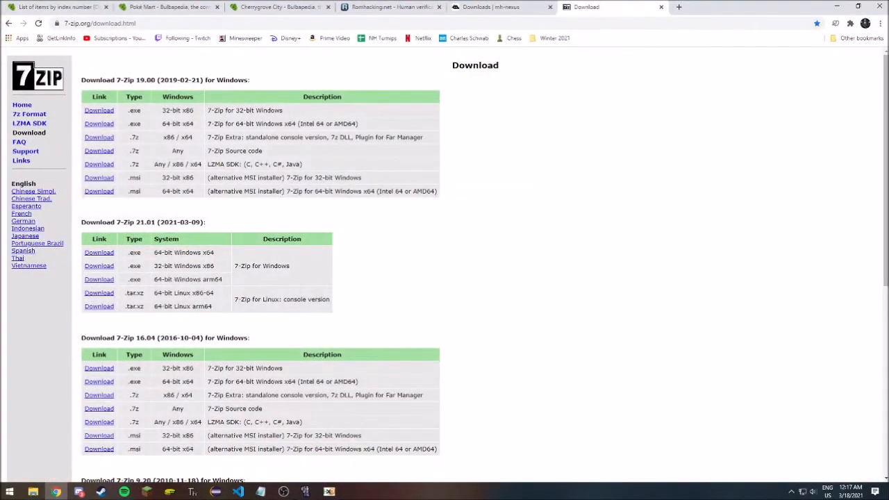
pyautogui.click(63, 7)
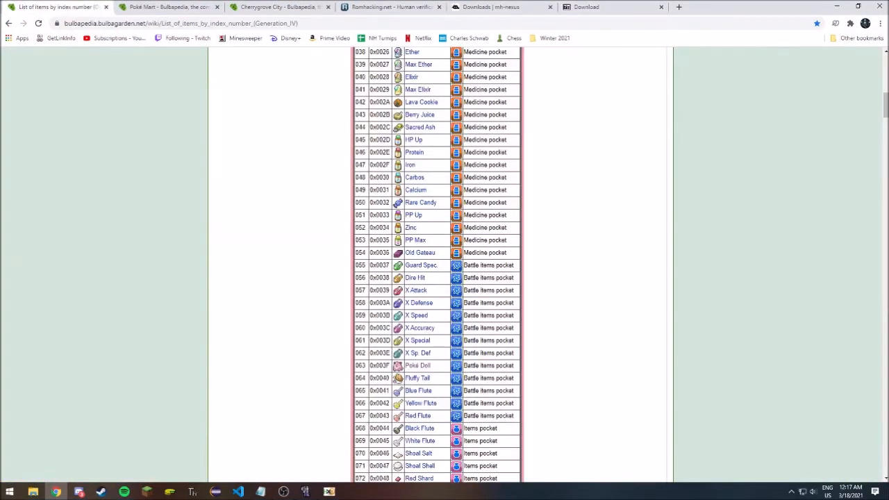
pyautogui.scroll(14, 443, 264)
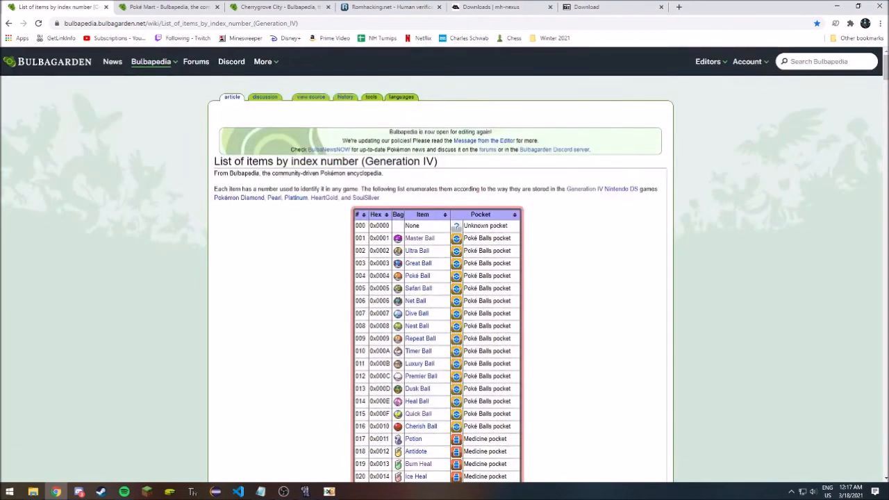
pyautogui.moveTo(438, 162); pyautogui.dragTo(425, 162)
pyautogui.click(436, 161)
pyautogui.scroll(-2, 440, 278)
# - Move the HxD window lower, and examine the hex index values of Master Ball and Elixir in the item list
pyautogui.click(329, 491)
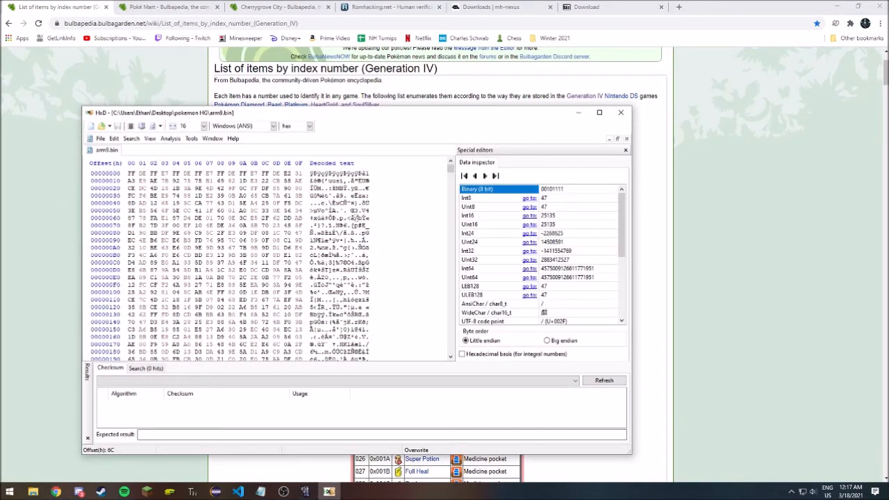
pyautogui.moveTo(472, 115); pyautogui.dragTo(496, 196)
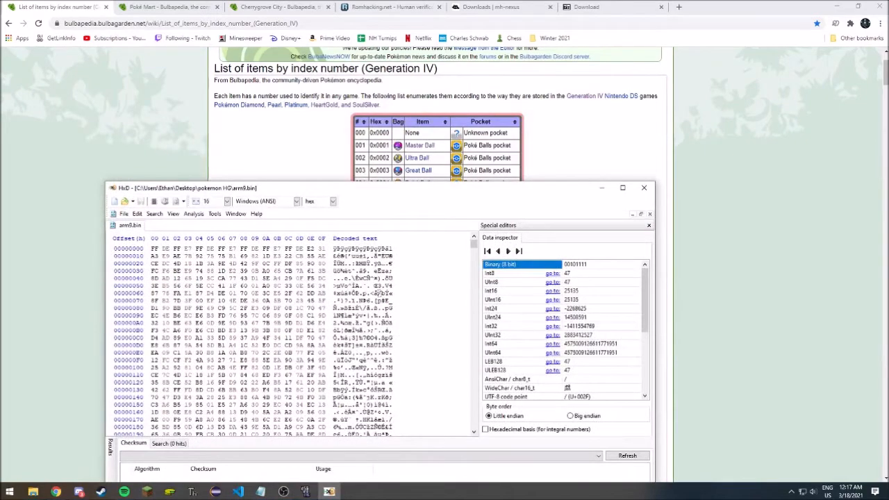
pyautogui.click(548, 157)
pyautogui.moveTo(375, 146); pyautogui.dragTo(389, 145)
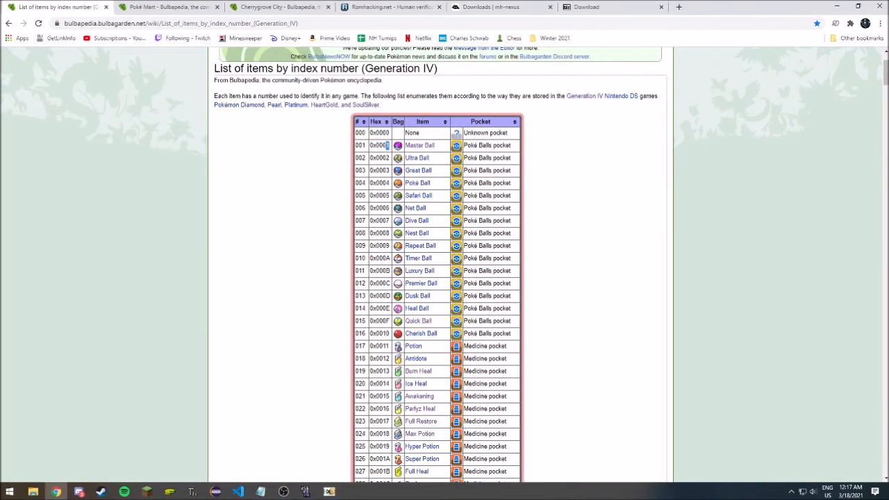
pyautogui.scroll(-9, 438, 264)
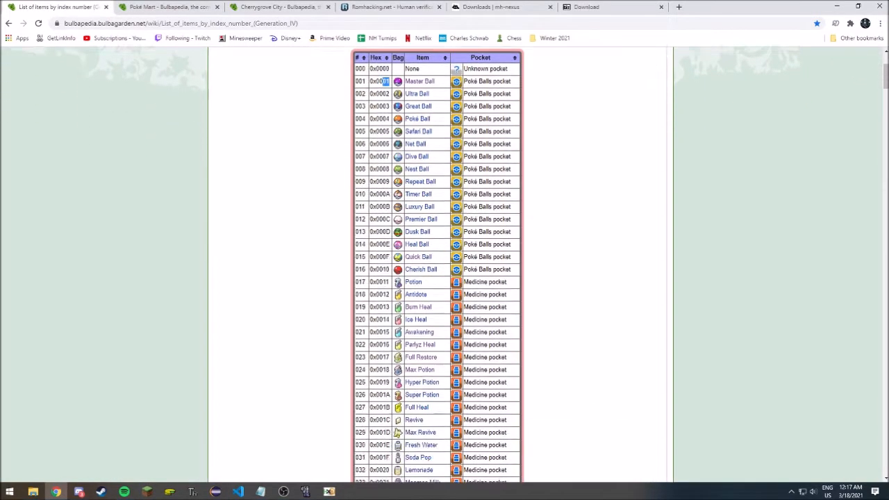
pyautogui.scroll(4, 438, 264)
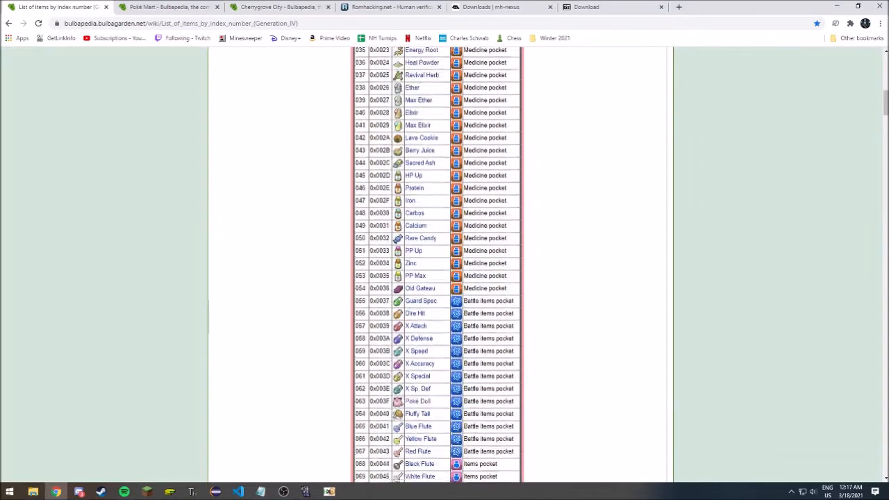
pyautogui.moveTo(383, 216); pyautogui.dragTo(389, 216)
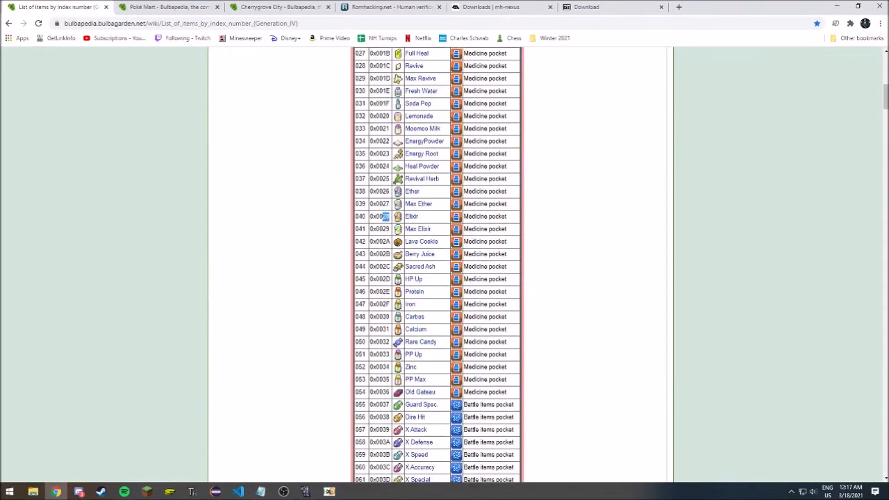
pyautogui.click(380, 217)
pyautogui.moveTo(379, 217); pyautogui.dragTo(390, 217)
pyautogui.click(386, 217)
# - Open a blank note in Notepad and write Elixir's item code in reversed byte order as 28 00, keeping only that line
pyautogui.click(10, 491)
pyautogui.click(221, 229)
pyautogui.write('00 28')
pyautogui.press('Return')
pyautogui.write('28 00')
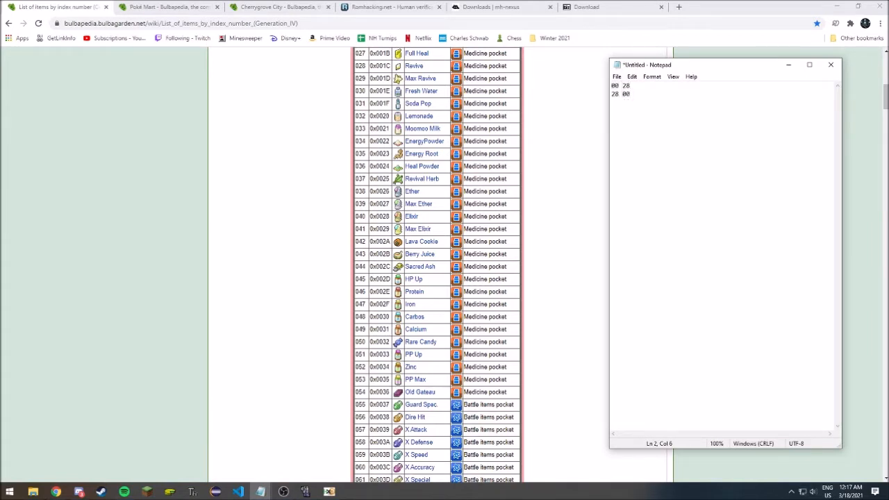
pyautogui.press('Up')
pyautogui.hotkey('shift', 'Home')
pyautogui.press('Delete')
pyautogui.press('Delete')
pyautogui.press('End')
pyautogui.scroll(8, 438, 264)
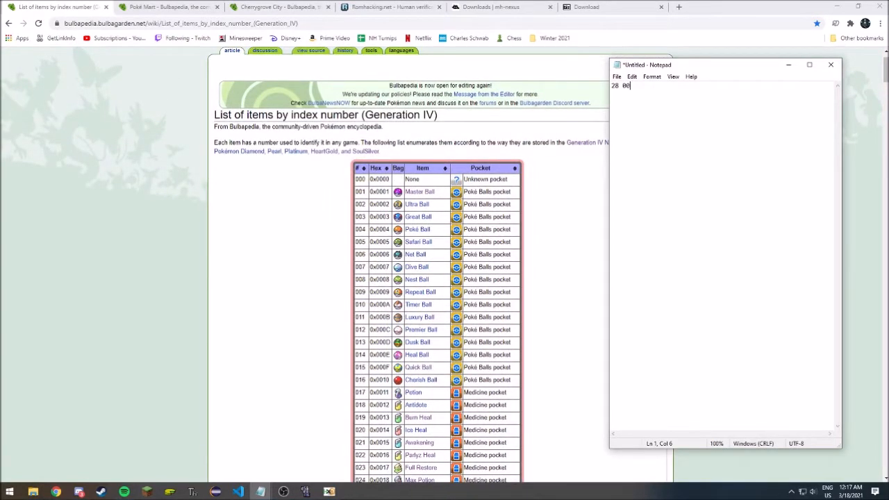
# - Switch to HxD and reposition its window to view the arm9.bin hex data
pyautogui.click(329, 492)
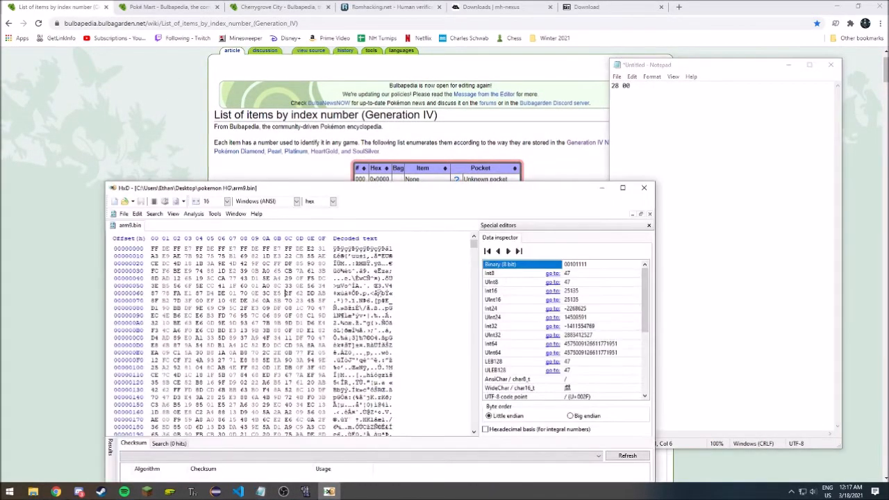
pyautogui.moveTo(467, 189); pyautogui.dragTo(455, 105)
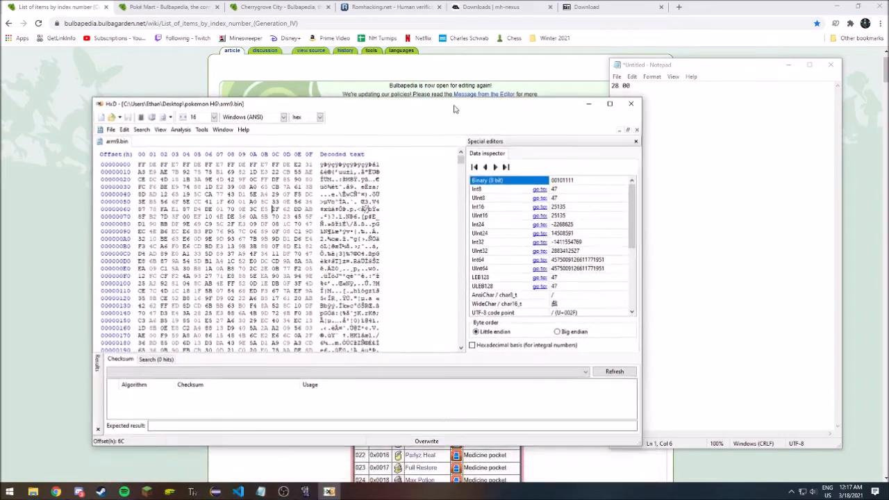
pyautogui.moveTo(461, 160)
pyautogui.mouseDown()
pyautogui.moveTo(461, 185)
pyautogui.moveTo(461, 160)
pyautogui.mouseUp()
pyautogui.hotkey('alt', 'Tab')
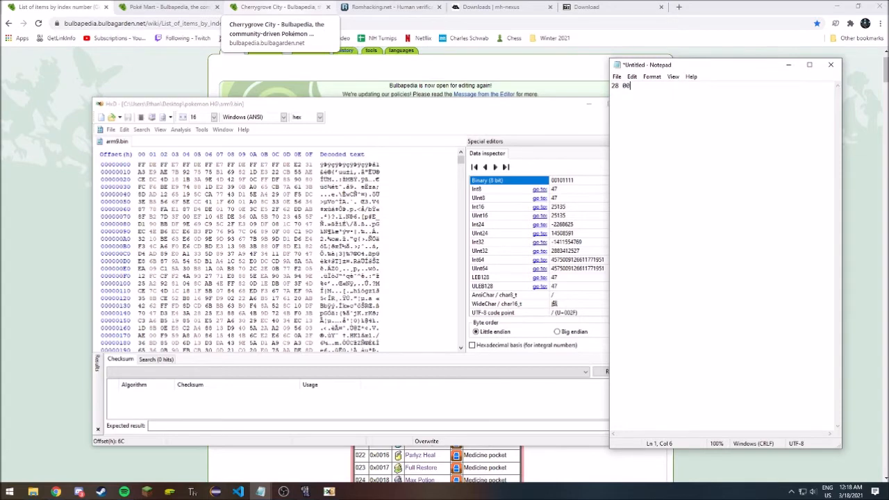
# - Look up Violet City on Bulbapedia and find the Generation IV upper cashier stock in its Poké Mart section
pyautogui.click(274, 8)
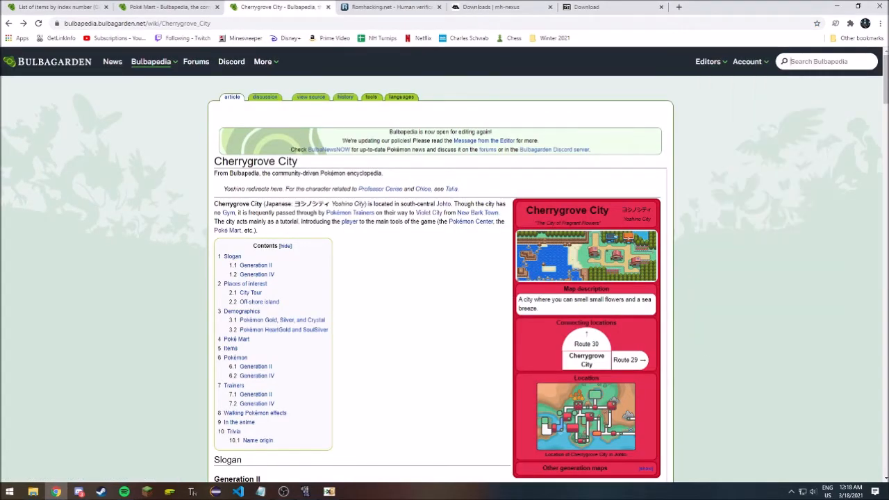
pyautogui.write('violet')
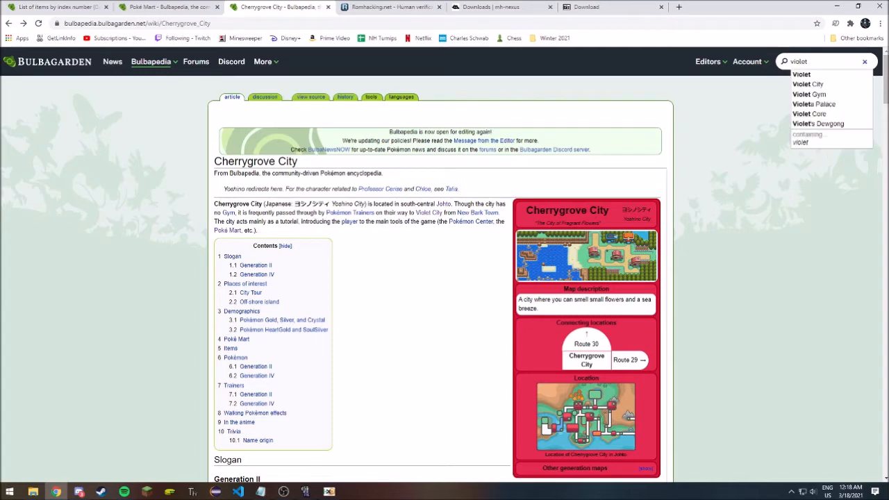
pyautogui.click(809, 84)
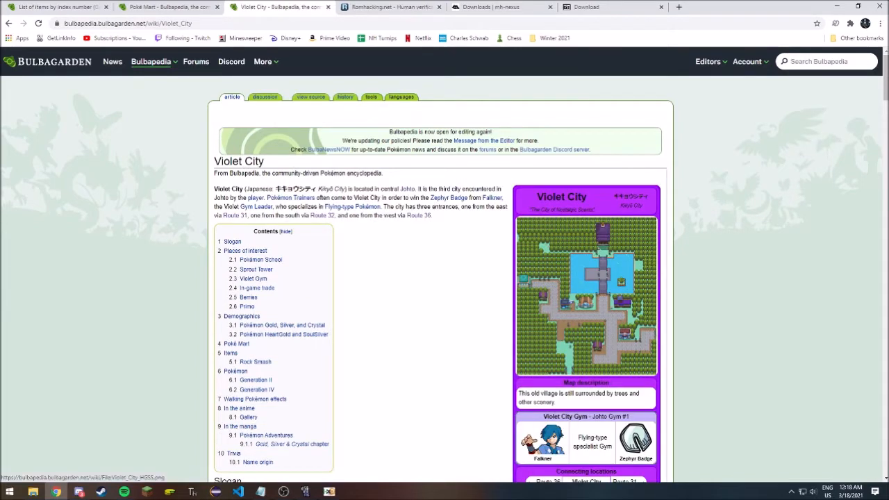
pyautogui.scroll(-10, 586, 295)
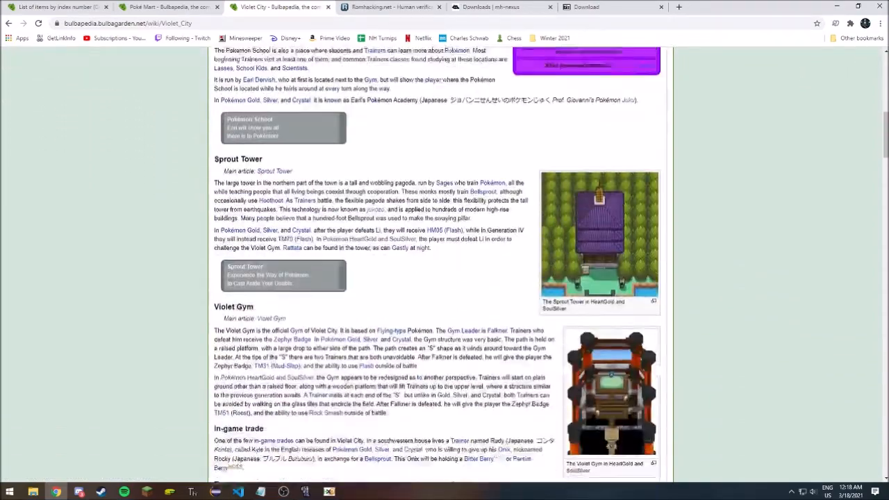
pyautogui.scroll(-5, 435, 266)
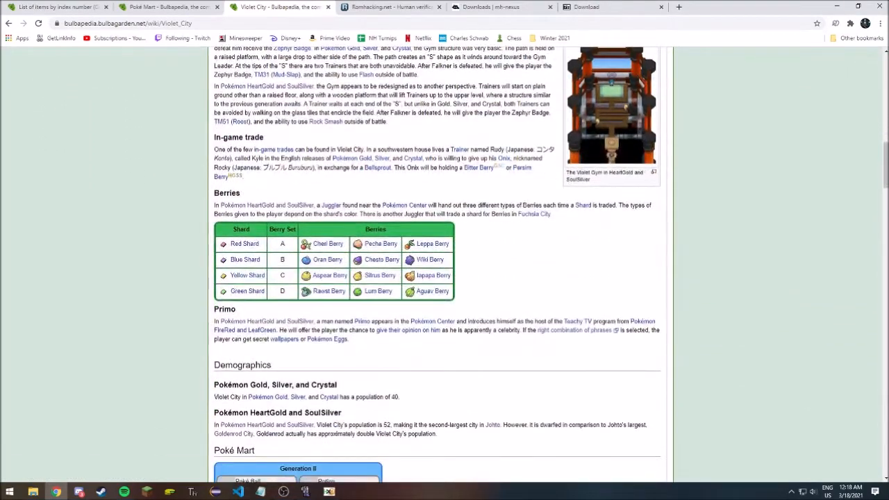
pyautogui.scroll(-7, 437, 264)
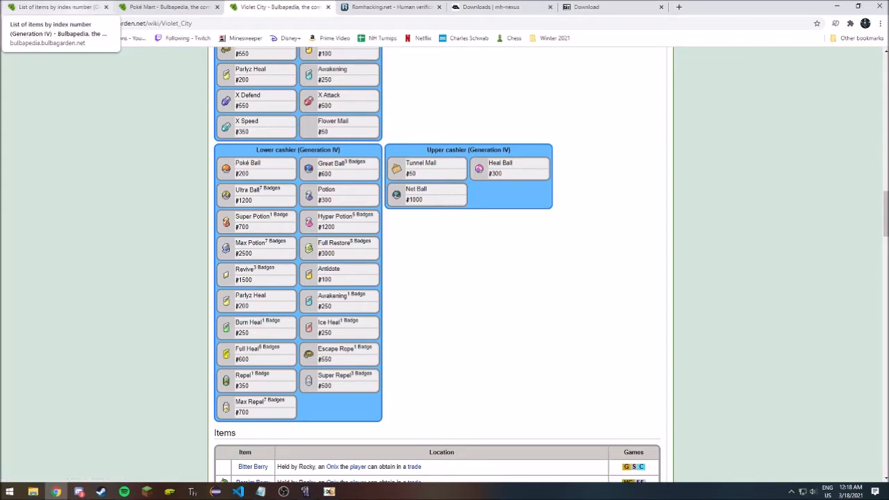
# - Find Tunnel Mail in the item index list and replace the note's contents with its reversed code, 8D 00
pyautogui.click(59, 7)
pyautogui.hotkey('ctrl', 'f')
pyautogui.write('tunnel mail')
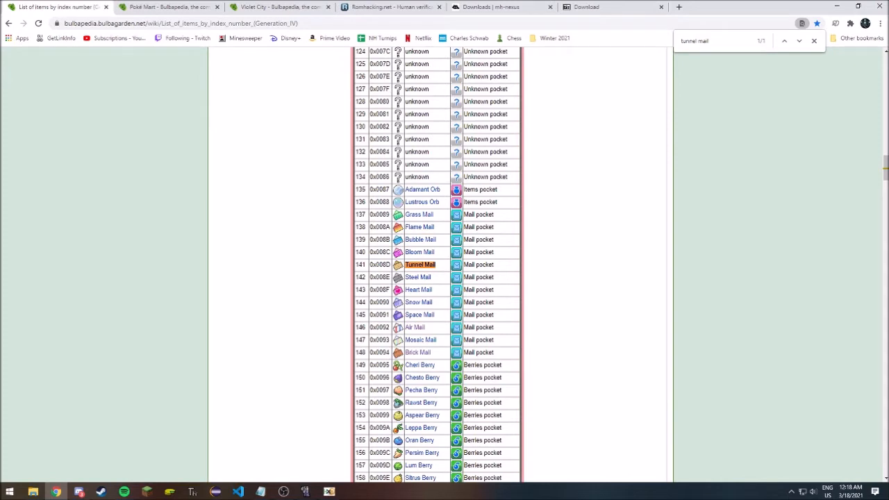
pyautogui.click(260, 452)
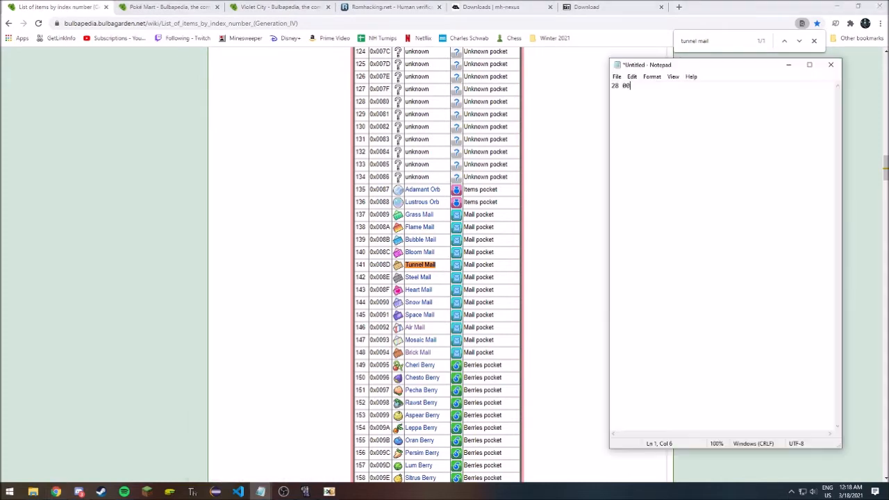
pyautogui.press('BackSpace')
pyautogui.press('BackSpace')
pyautogui.press('BackSpace')
pyautogui.press('BackSpace')
pyautogui.press('BackSpace')
pyautogui.write('8D 00')
# - Look up Heal Ball in the item index list and add its reversed code, 0E 00, on the note's second line
pyautogui.click(281, 7)
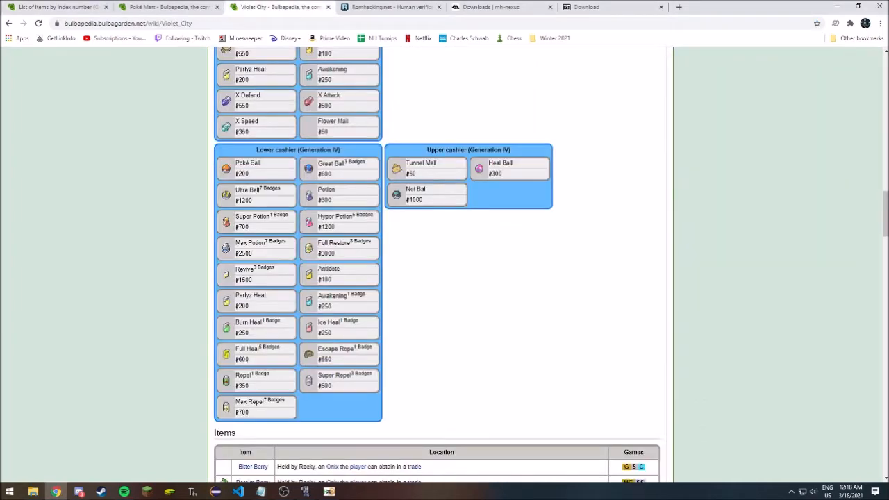
pyautogui.hotkey('ctrl', '1')
pyautogui.scroll(20, 444, 277)
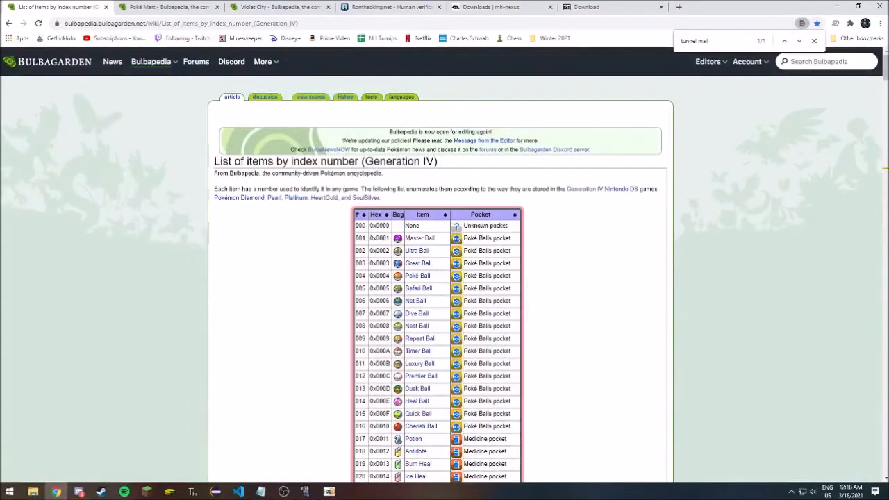
pyautogui.press('Escape')
pyautogui.scroll(-2, 396, 450)
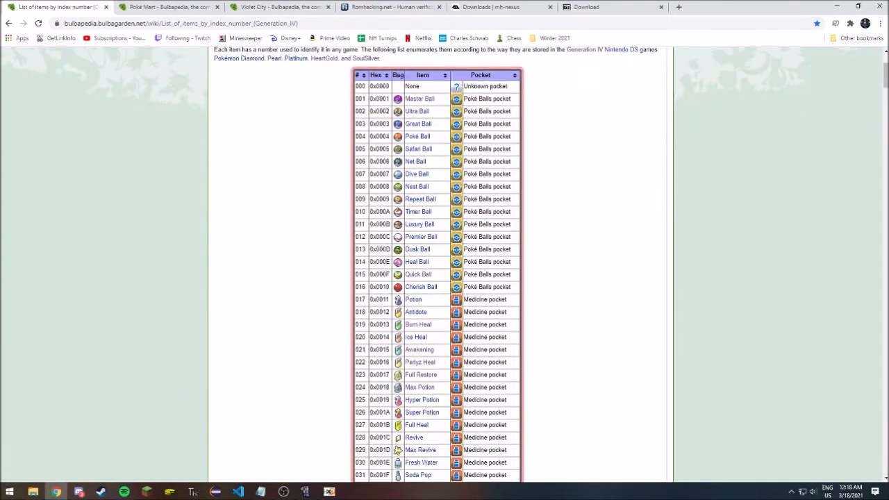
pyautogui.click(261, 491)
pyautogui.click(305, 452)
pyautogui.press('Return')
pyautogui.write('0F')
pyautogui.write(' 00')
pyautogui.press('Return')
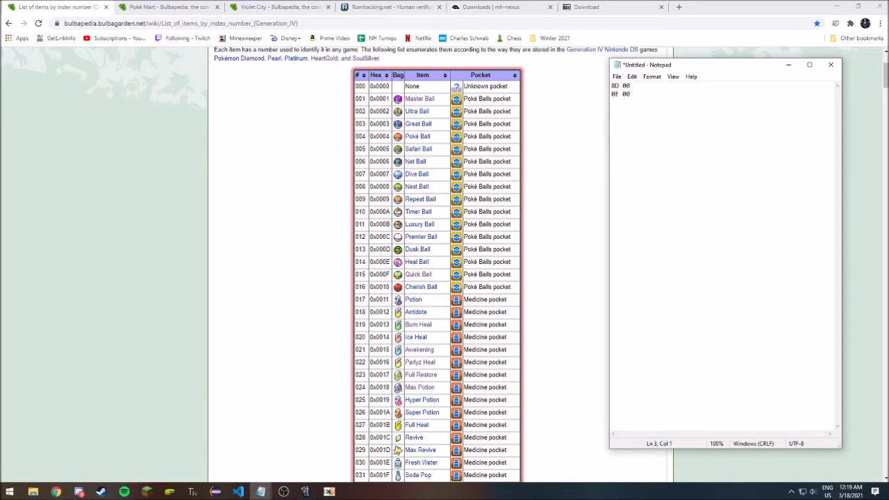
# - Add Net Ball's reversed code 06 00 and an ending FF FF line to the note, and return to HxD
pyautogui.click(277, 6)
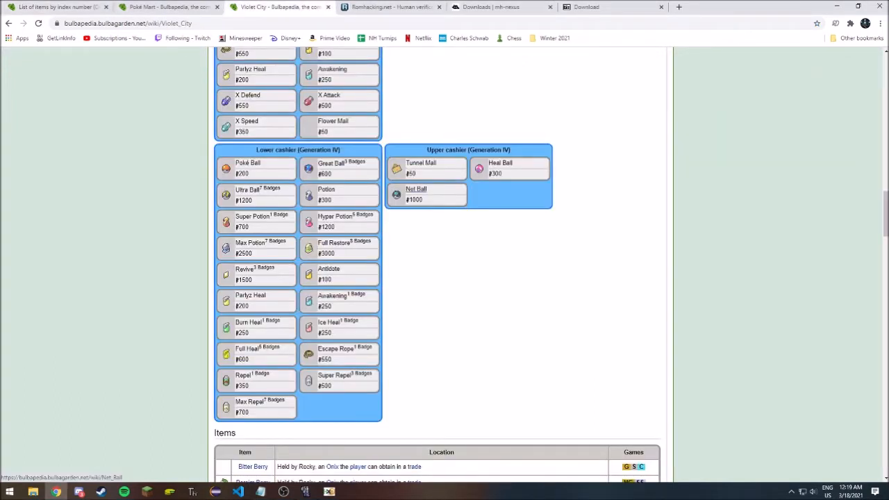
pyautogui.click(59, 7)
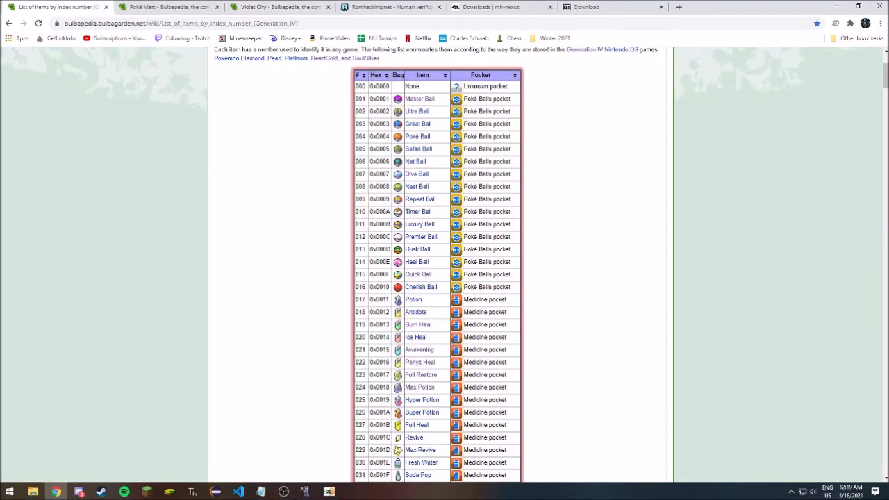
pyautogui.click(260, 492)
pyautogui.click(308, 453)
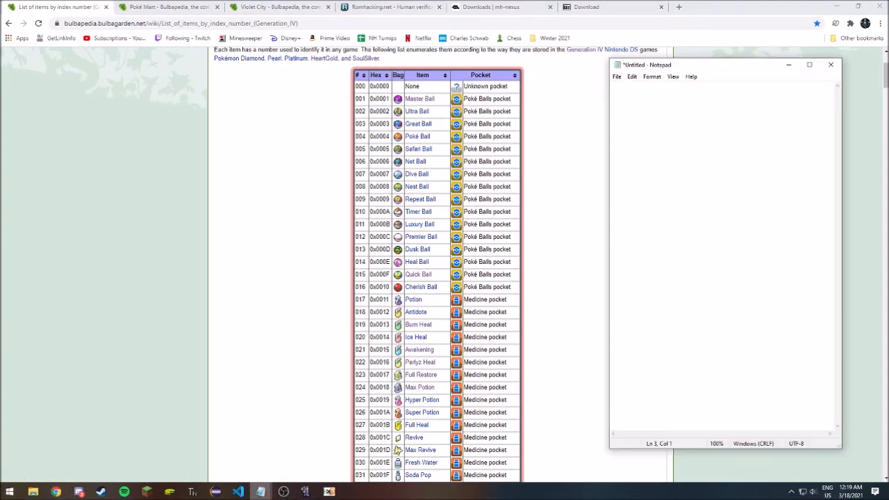
pyautogui.write('06 00')
pyautogui.press('Return')
pyautogui.write('FF FF')
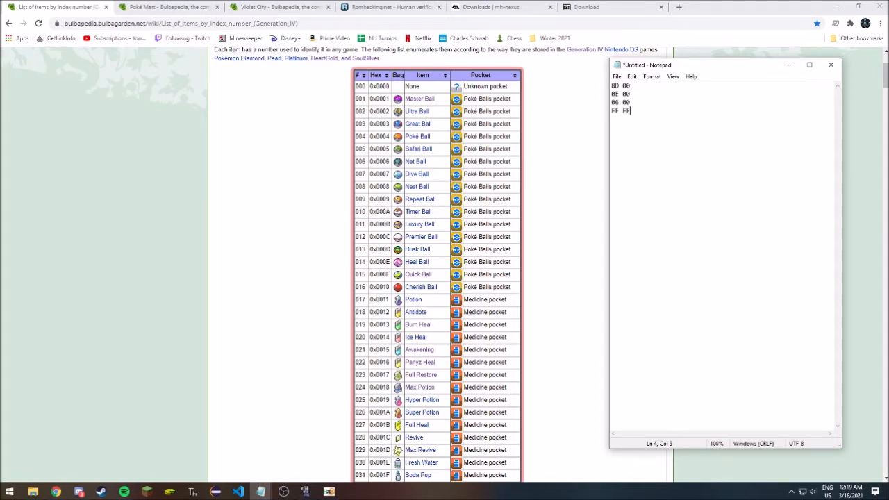
pyautogui.click(329, 492)
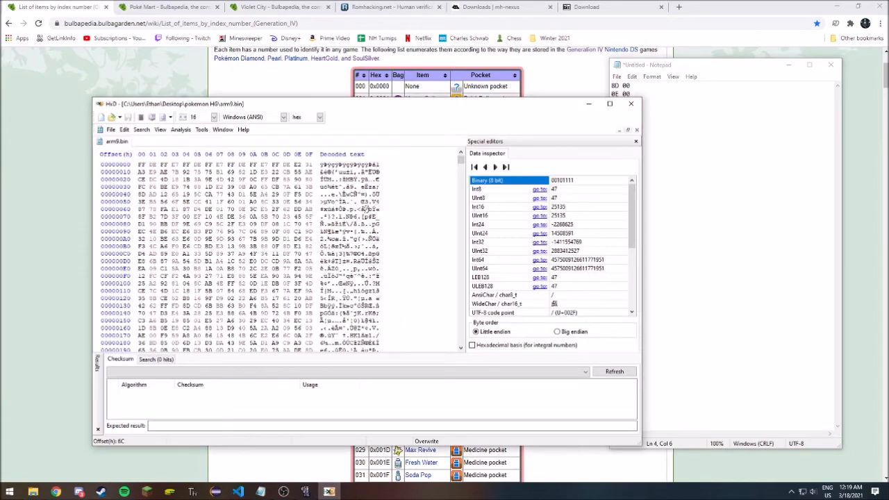
# - Try to find 8D 00 0E 00 06 00 FF FF in arm9.bin with a text-string search
pyautogui.moveTo(403, 105); pyautogui.dragTo(363, 85)
pyautogui.click(102, 111)
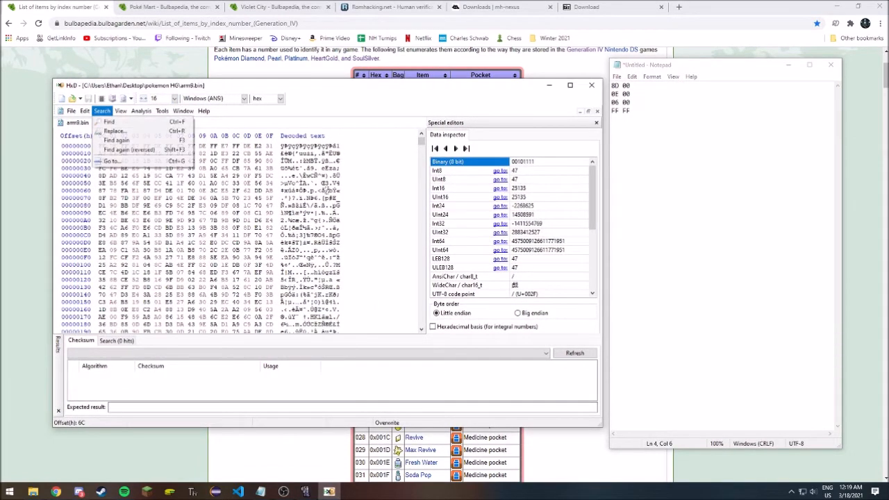
pyautogui.click(109, 121)
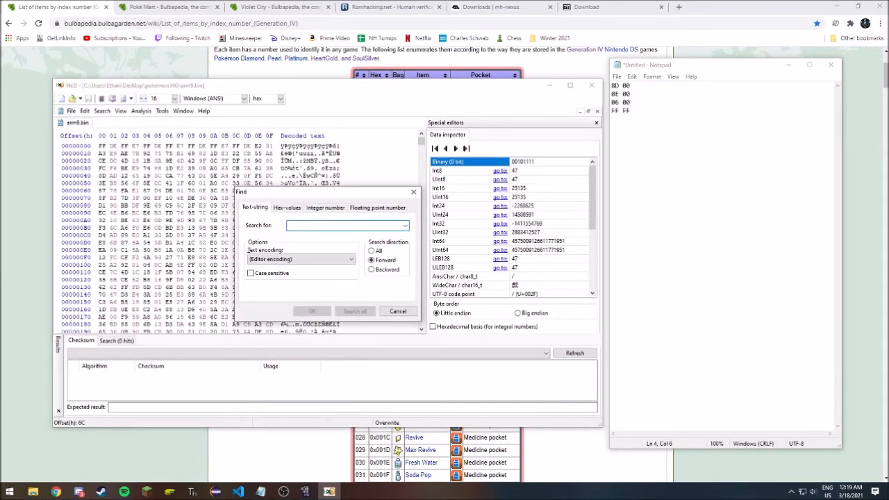
pyautogui.write('8D ')
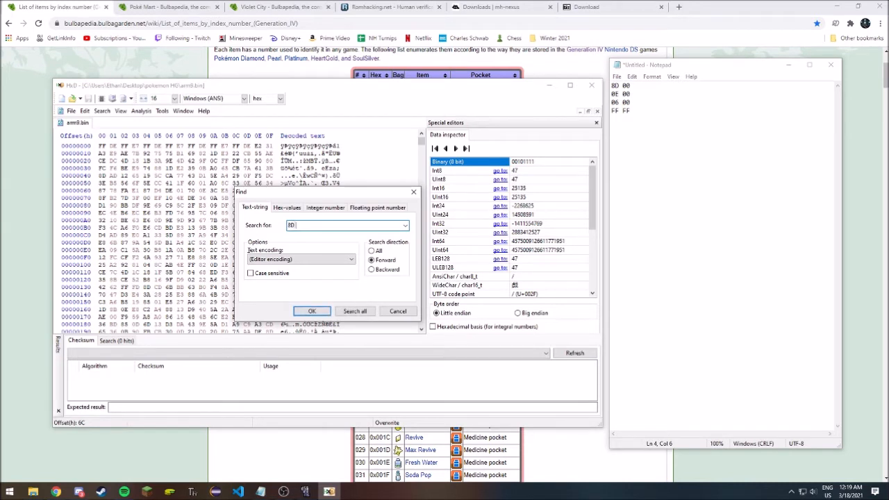
pyautogui.write('00 0E 00 06 00 FF FF')
pyautogui.click(312, 310)
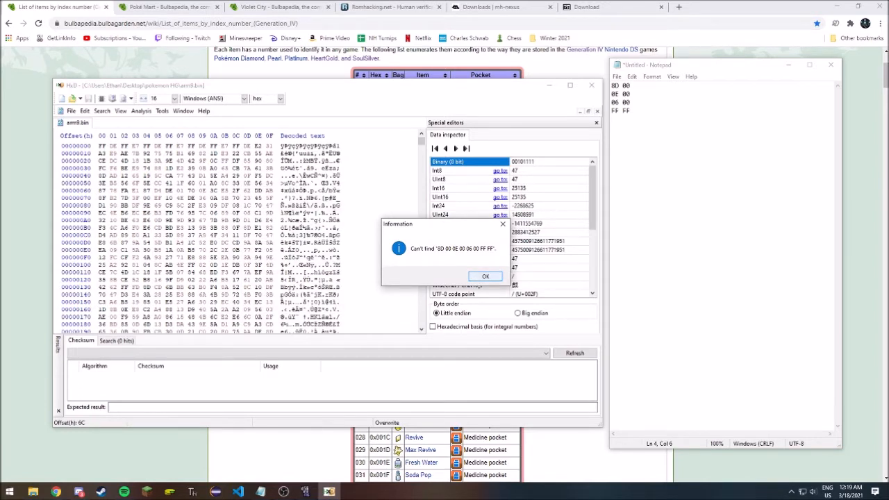
pyautogui.click(485, 276)
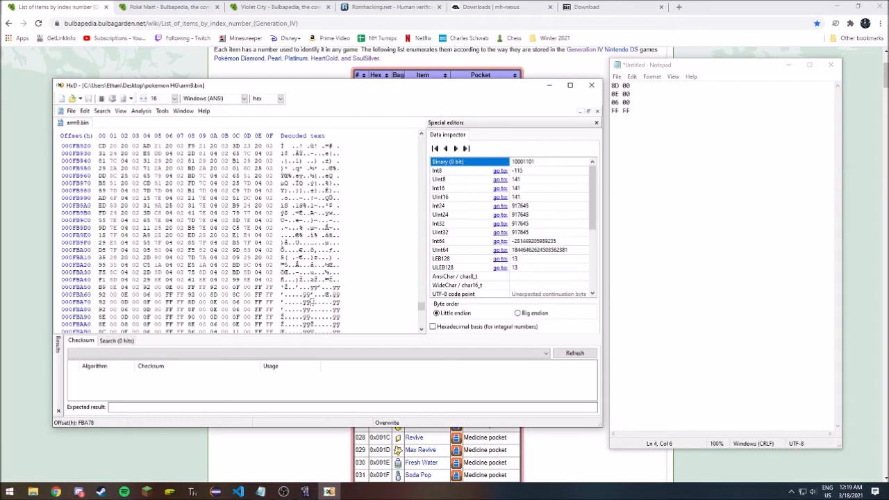
# - Search arm9.bin for the sequence 8D 00 0E 00 06 00 FF FF as hex values
pyautogui.click(102, 111)
pyautogui.click(115, 121)
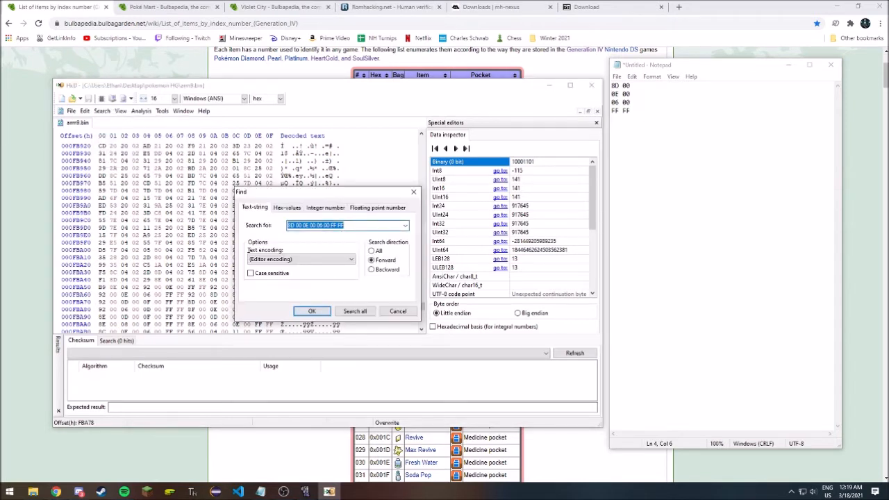
pyautogui.hotkey('ctrl', 'Tab')
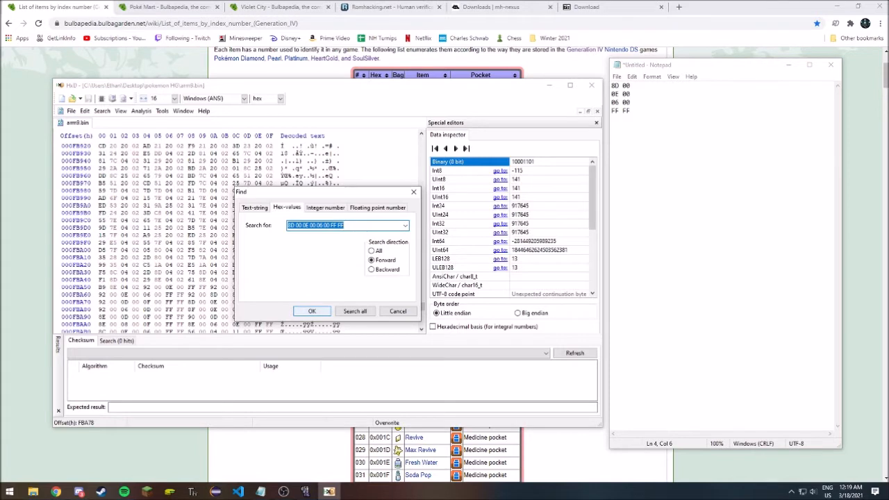
pyautogui.press('Return')
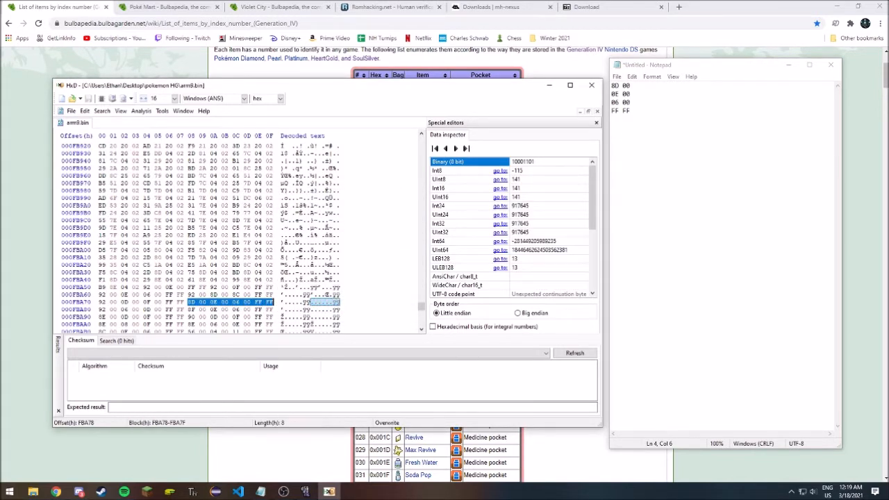
# - Examine the matched bytes at offset FBA78, covering the three item codes, the FF FF ending and the Tunnel Mail code
pyautogui.click(189, 302)
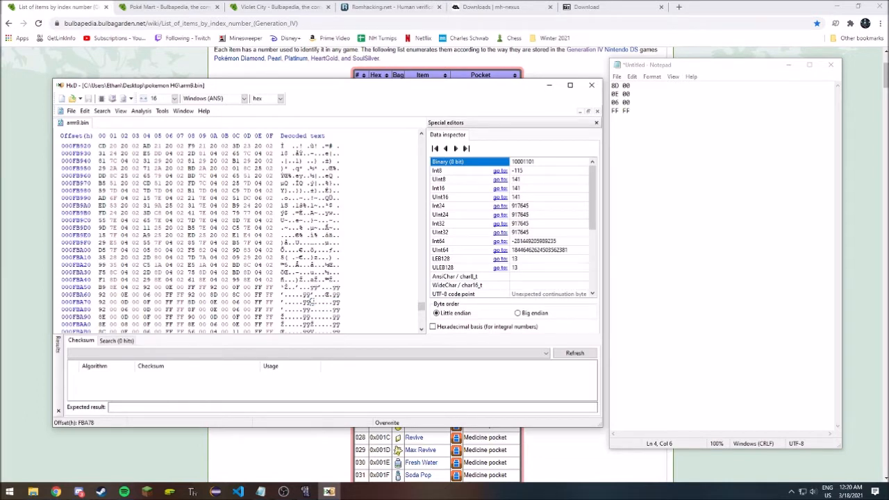
pyautogui.moveTo(190, 302); pyautogui.dragTo(248, 302)
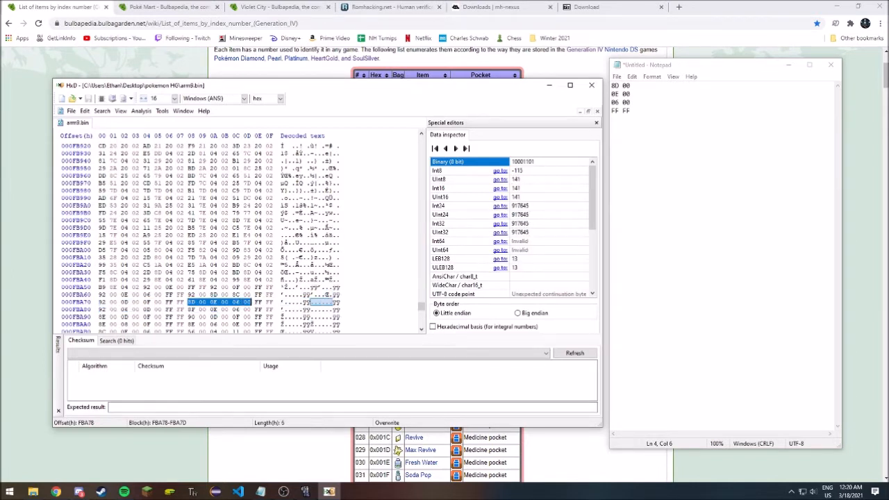
pyautogui.moveTo(189, 302); pyautogui.dragTo(273, 302)
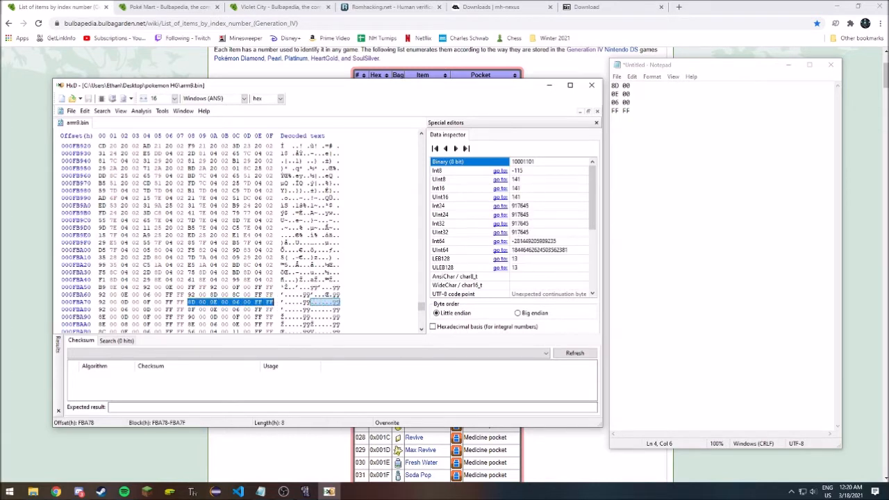
pyautogui.moveTo(146, 302); pyautogui.dragTo(247, 303)
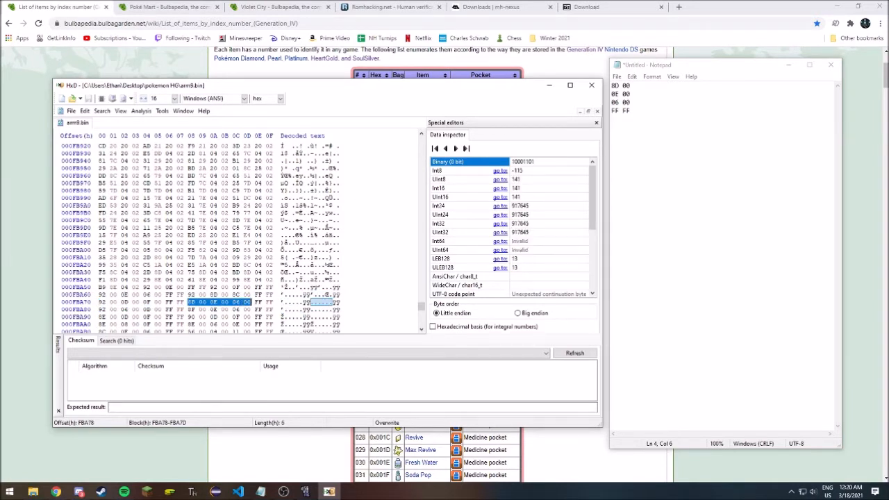
pyautogui.click(256, 302)
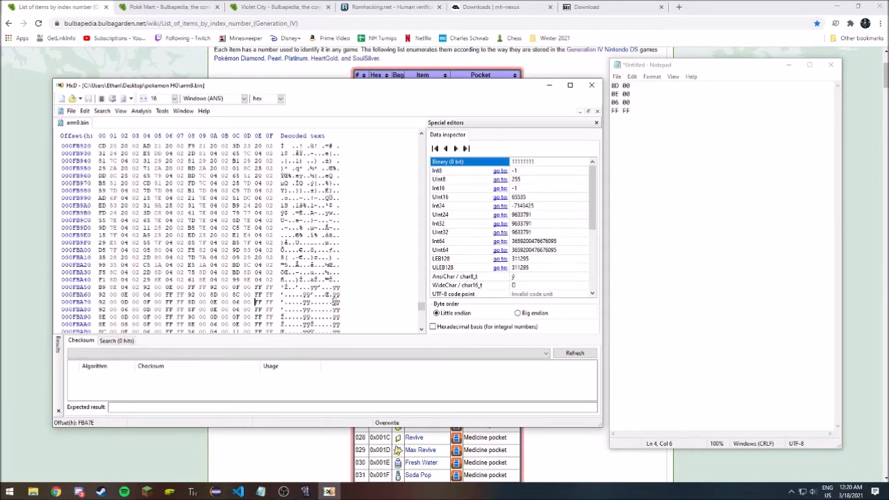
pyautogui.moveTo(189, 302); pyautogui.dragTo(207, 302)
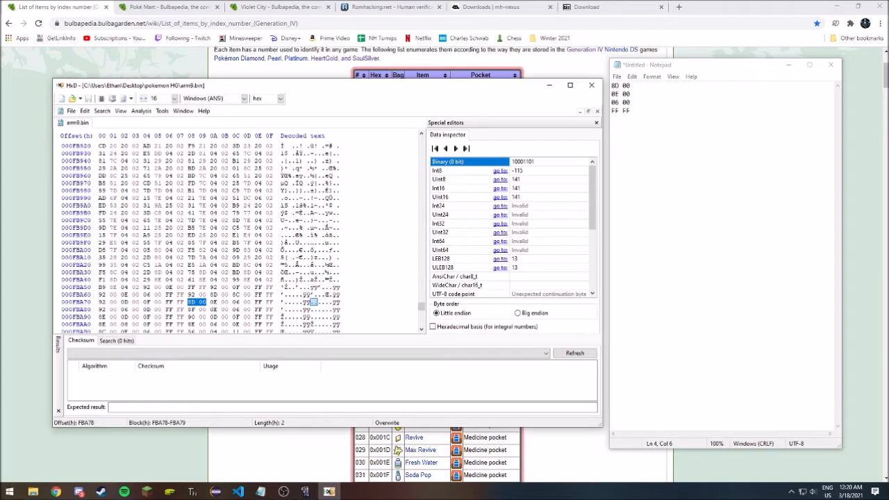
pyautogui.click(212, 302)
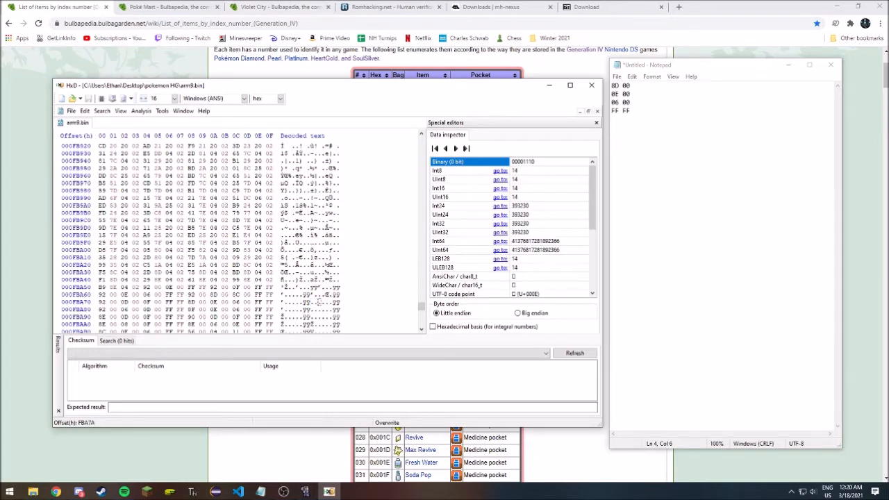
# - Look up Ecruteak City on Bulbapedia, compare its Generation IV upper cashier stock, and return to HxD
pyautogui.click(285, 7)
pyautogui.press('Home')
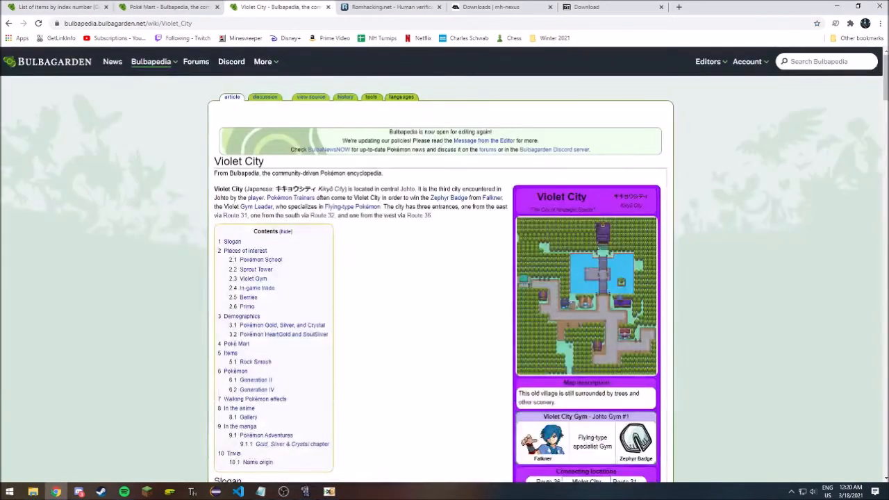
pyautogui.write('ecrutea')
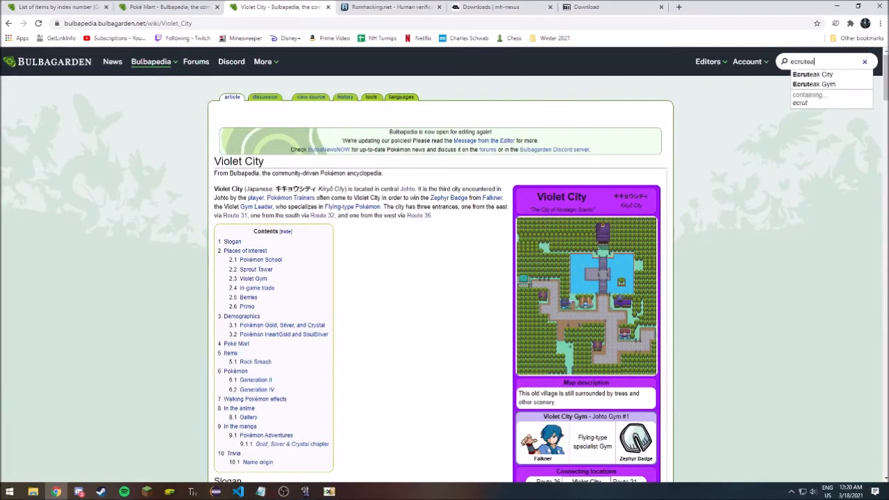
pyautogui.press('Down')
pyautogui.press('Return')
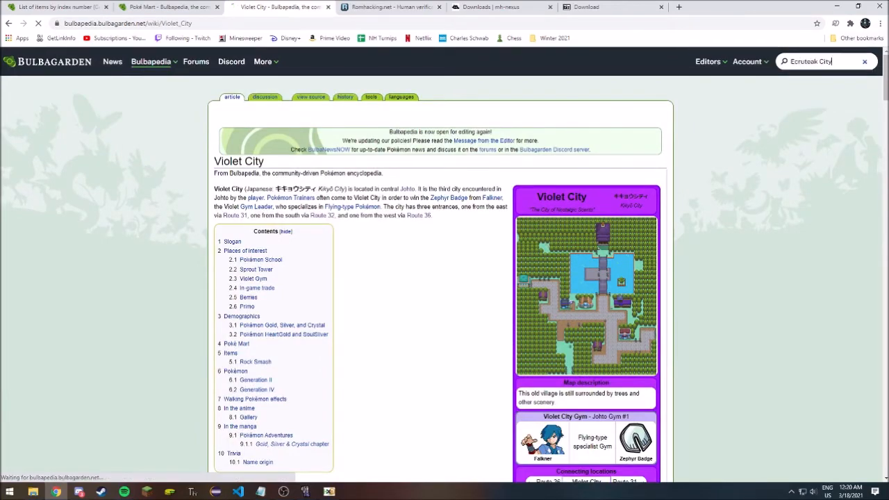
pyautogui.scroll(-20, 444, 277)
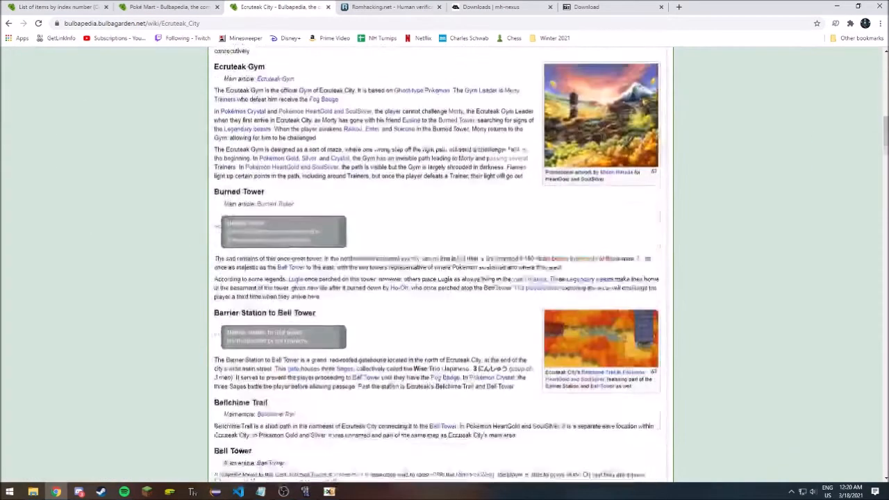
pyautogui.scroll(1, 437, 258)
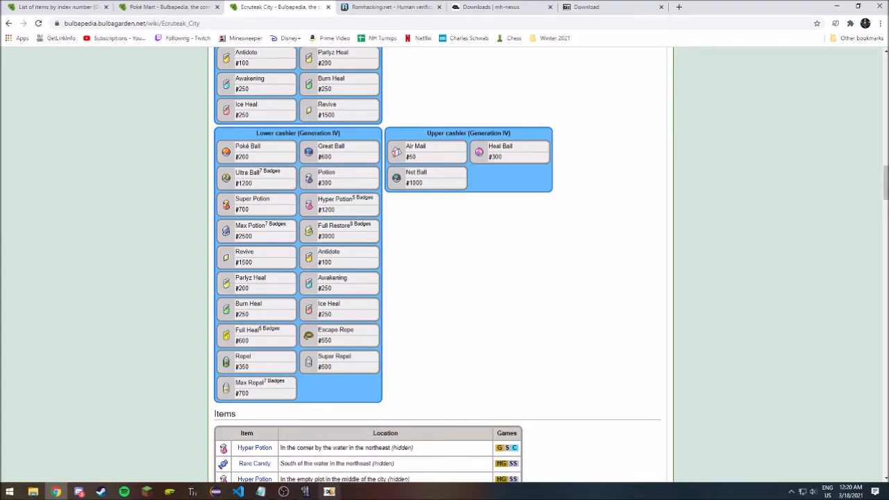
pyautogui.click(330, 491)
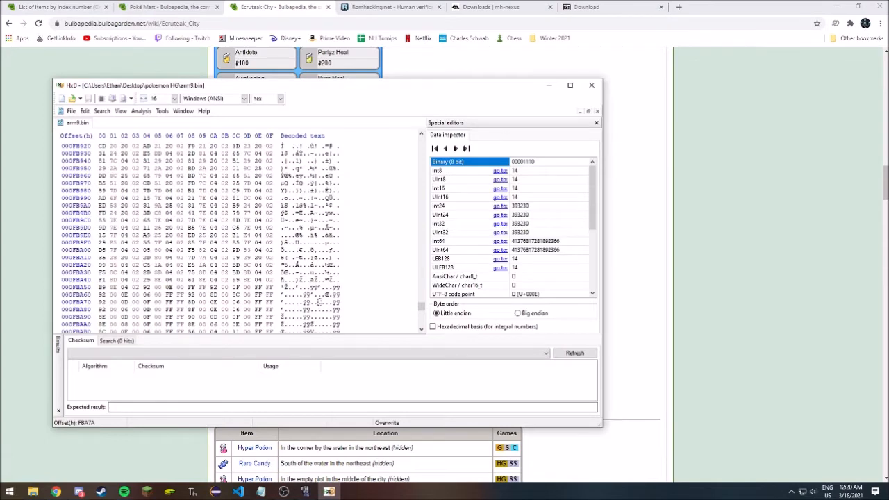
# - Find Sun Stone and its hex index number in the Generation IV item index list on Bulbapedia
pyautogui.click(54, 7)
pyautogui.scroll(-3, 437, 264)
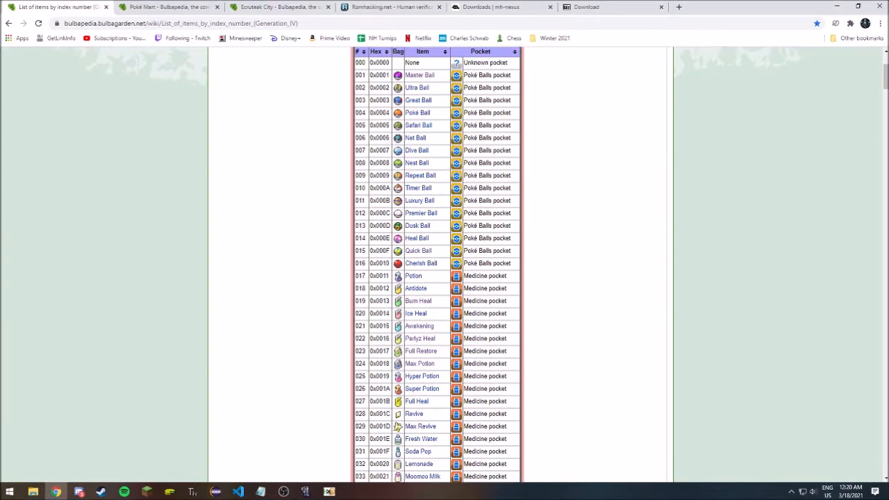
pyautogui.scroll(-5, 438, 264)
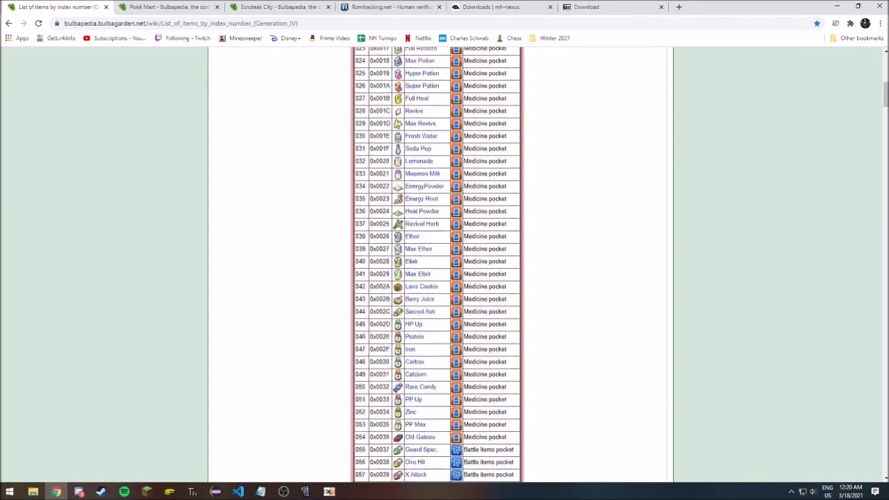
pyautogui.scroll(-2, 437, 263)
pyautogui.scroll(-4, 443, 423)
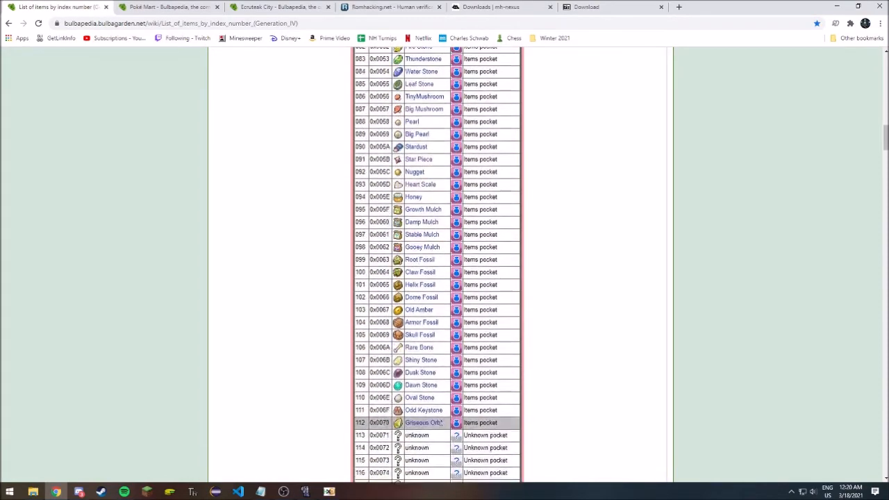
pyautogui.scroll(-3, 442, 423)
pyautogui.scroll(6, 442, 236)
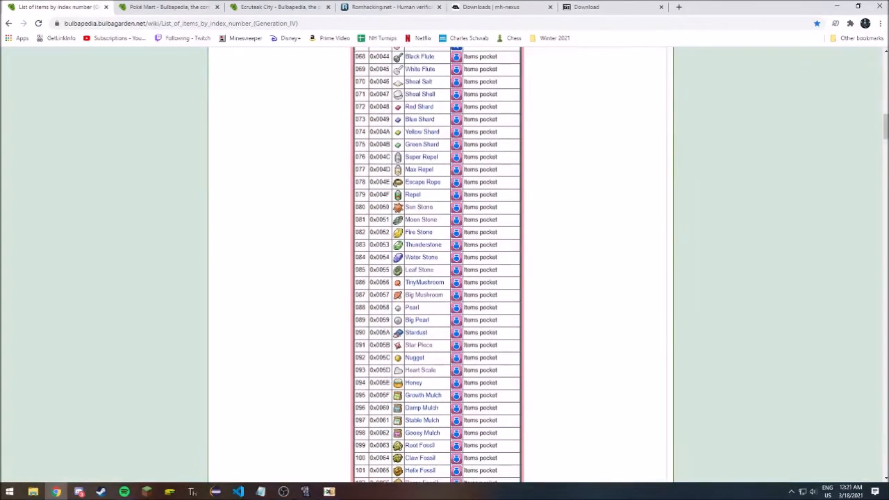
pyautogui.scroll(1, 437, 263)
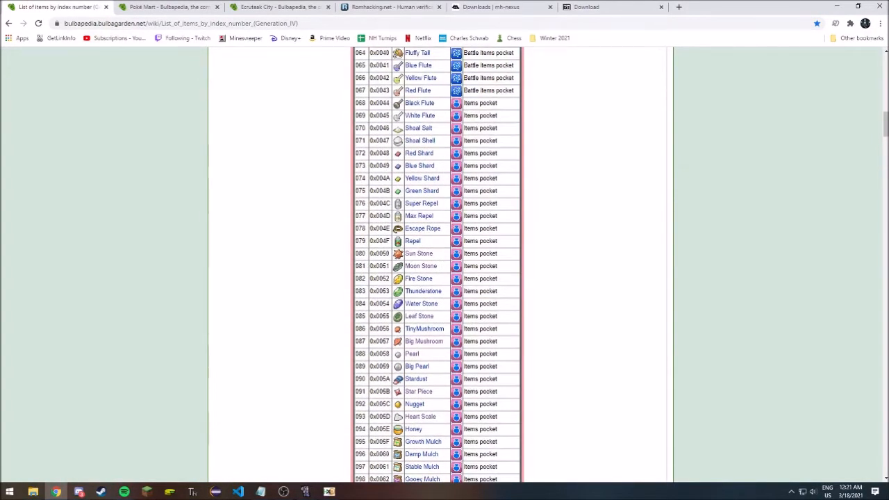
pyautogui.moveTo(437, 254); pyautogui.dragTo(386, 254)
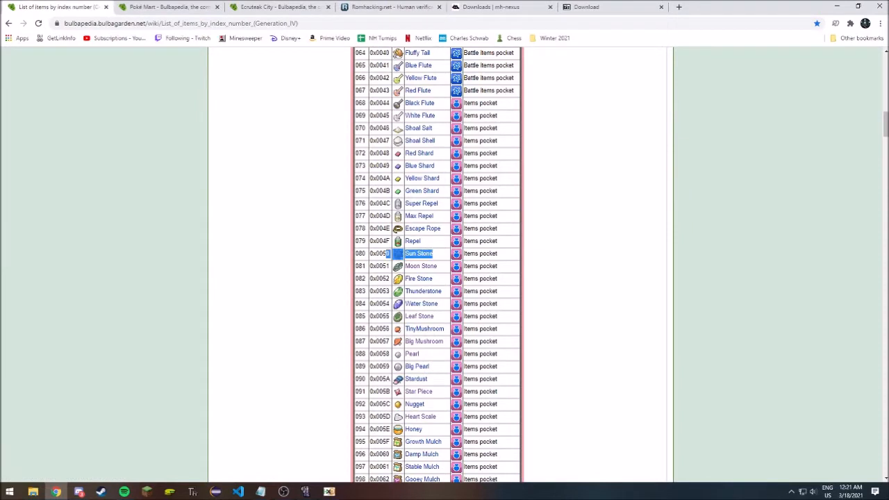
pyautogui.click(388, 255)
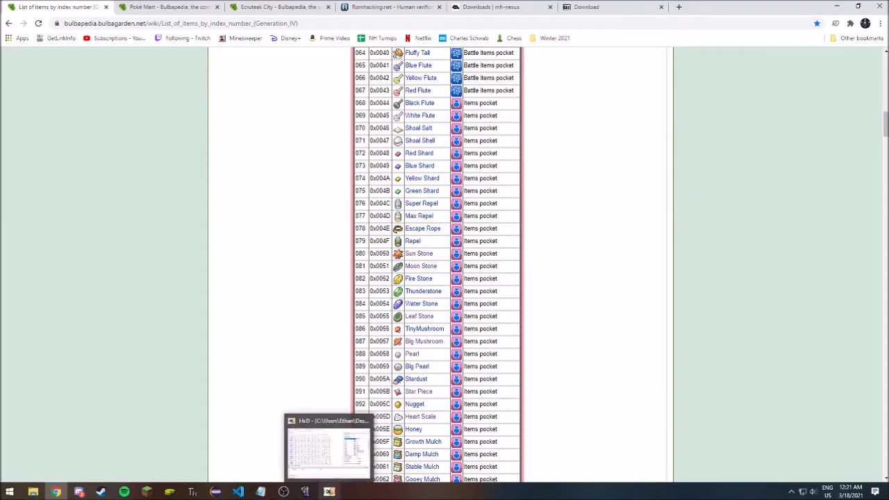
pyautogui.moveTo(391, 253); pyautogui.dragTo(376, 253)
# - Add Sun Stone's reversed code, 50 00, to the Notepad note below the existing codes, separated by a blank line
pyautogui.moveTo(260, 492)
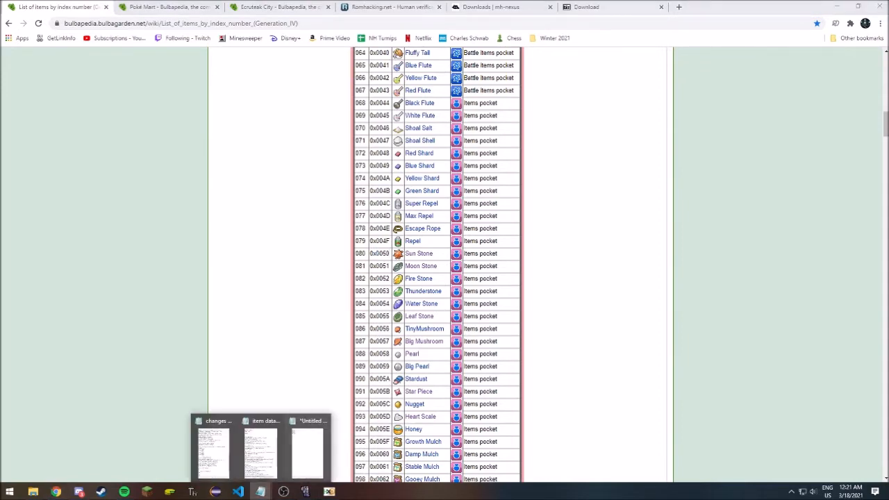
pyautogui.click(307, 444)
pyautogui.press('Return')
pyautogui.press('Return')
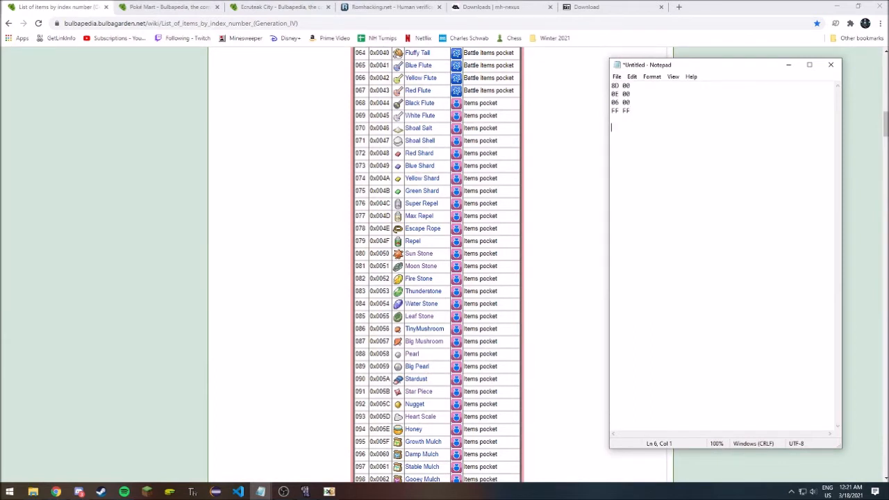
pyautogui.write('50 00')
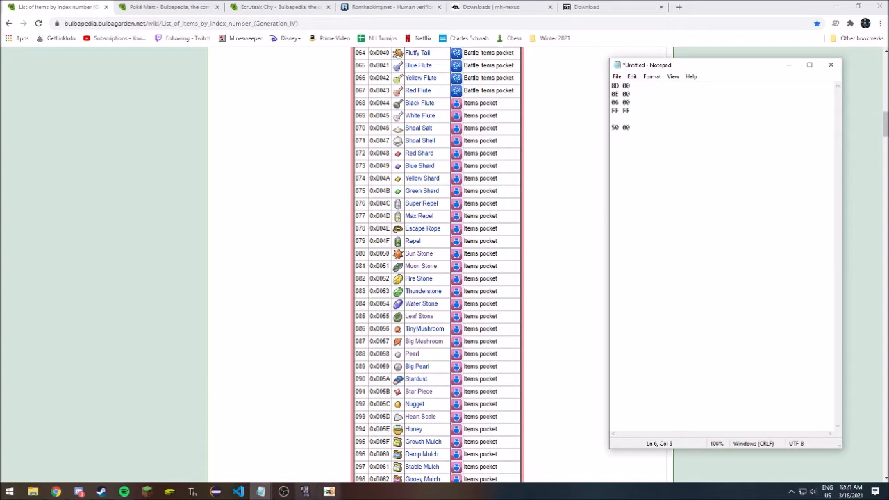
# - In HxD, overwrite the Tunnel Mail byte 8D at offset FBA78 with 50, save arm9.bin, and review the mart's item codes and ending
pyautogui.click(329, 492)
pyautogui.press('Left')
pyautogui.press('Left')
pyautogui.write('50')
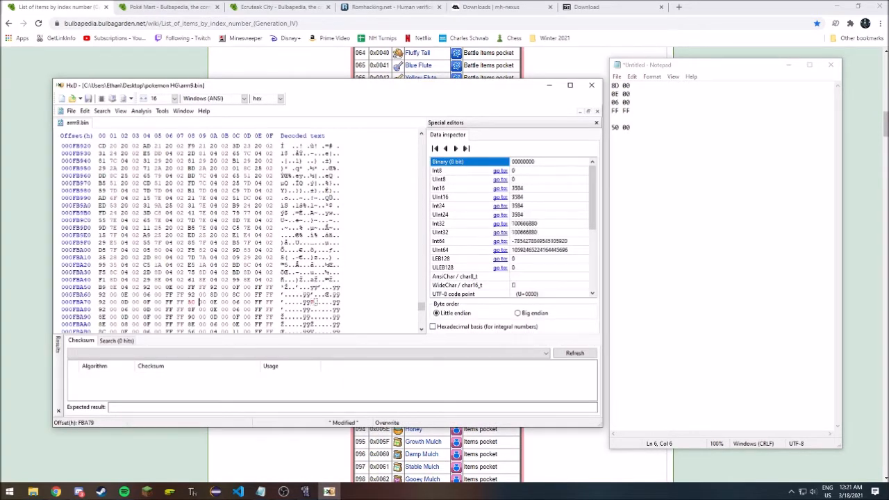
pyautogui.press('Right')
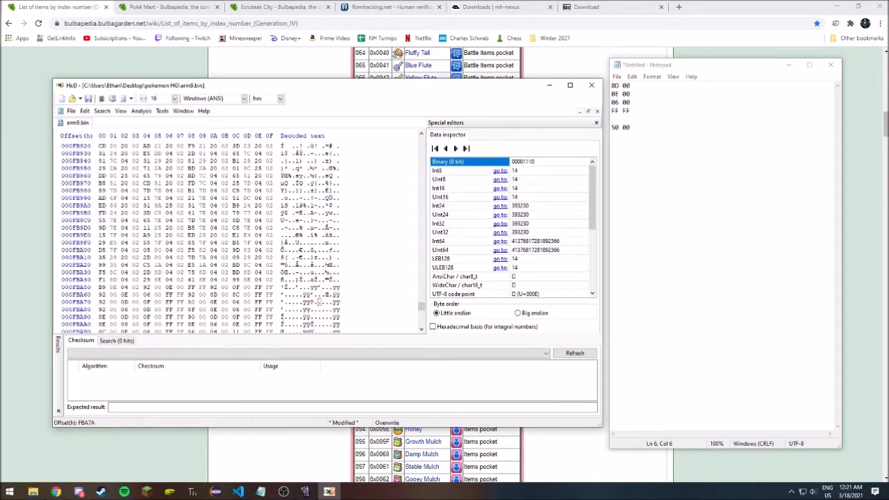
pyautogui.hotkey('ctrl', 's')
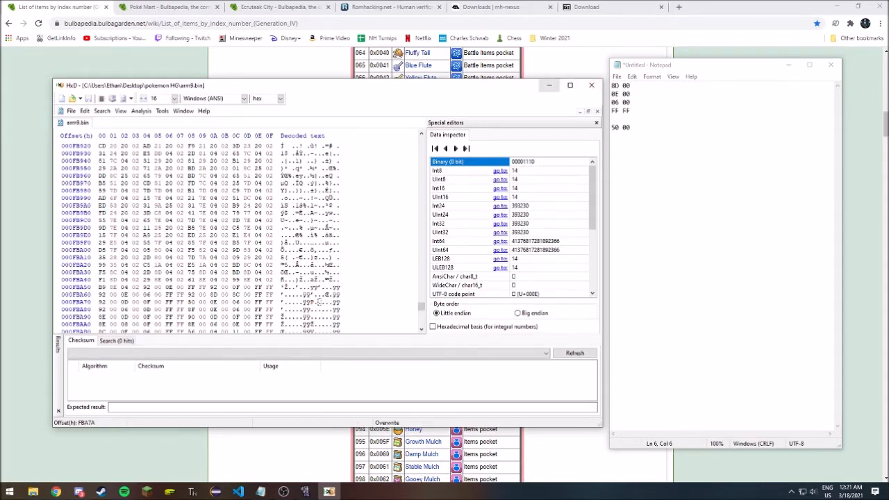
pyautogui.moveTo(187, 302); pyautogui.dragTo(250, 302)
pyautogui.click(256, 302)
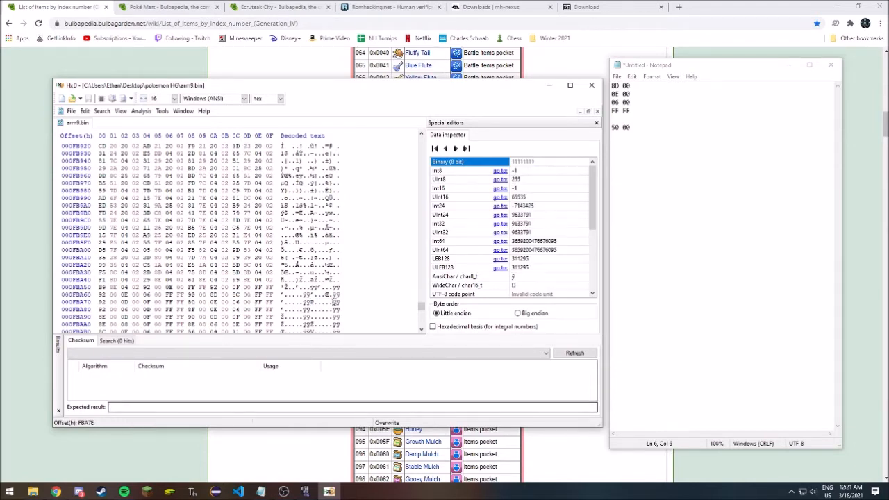
# - Open the extracted file 7 from the pokemon HG folder in HxD and skim the start of its data
pyautogui.click(71, 111)
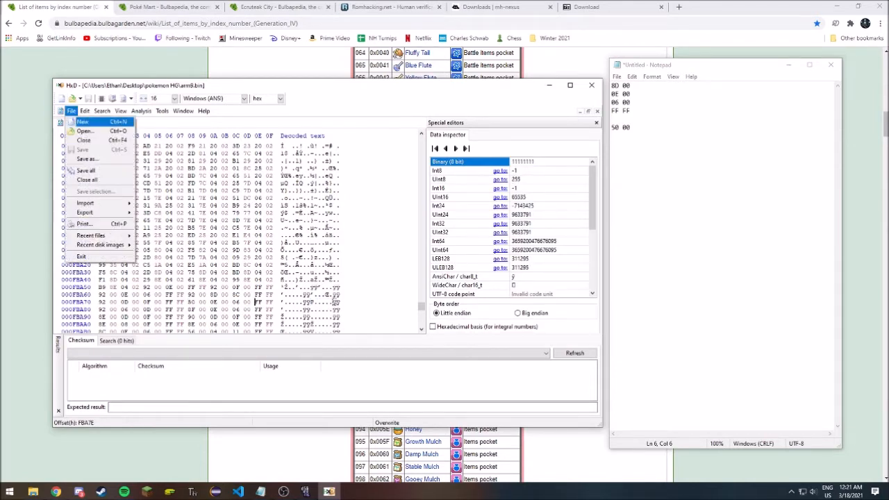
pyautogui.click(84, 131)
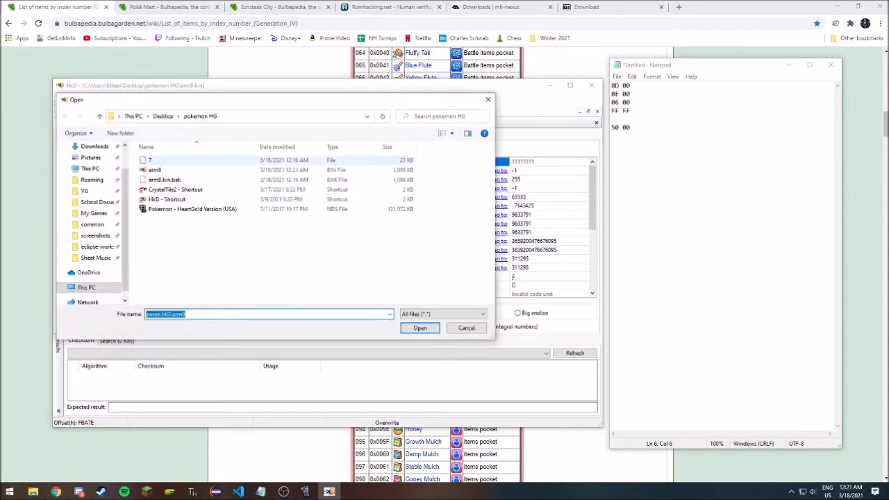
pyautogui.press('Escape')
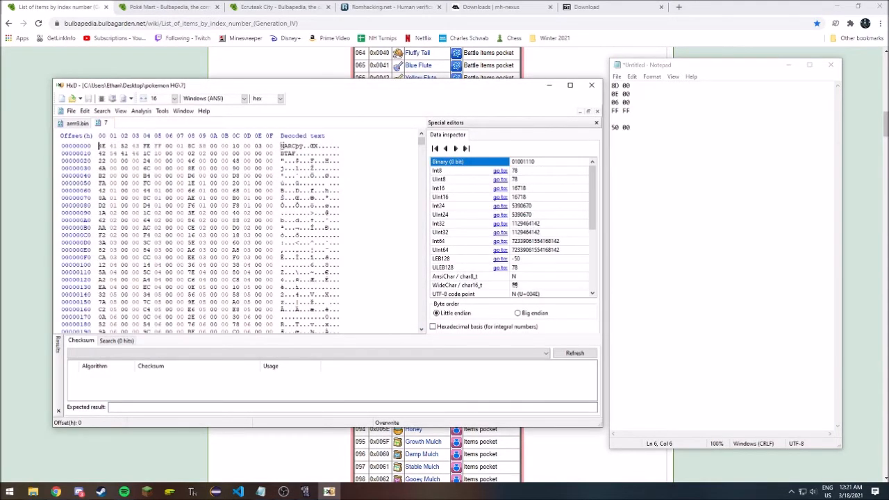
pyautogui.scroll(-7, 239, 232)
pyautogui.scroll(7, 239, 233)
pyautogui.moveTo(421, 140)
pyautogui.mouseDown()
pyautogui.moveTo(421, 312)
pyautogui.moveTo(421, 141)
pyautogui.mouseUp()
pyautogui.moveTo(510, 87)
pyautogui.mouseDown()
pyautogui.moveTo(492, 105)
pyautogui.moveTo(492, 150)
pyautogui.moveTo(506, 106)
pyautogui.moveTo(491, 81)
pyautogui.moveTo(501, 87)
pyautogui.mouseUp()
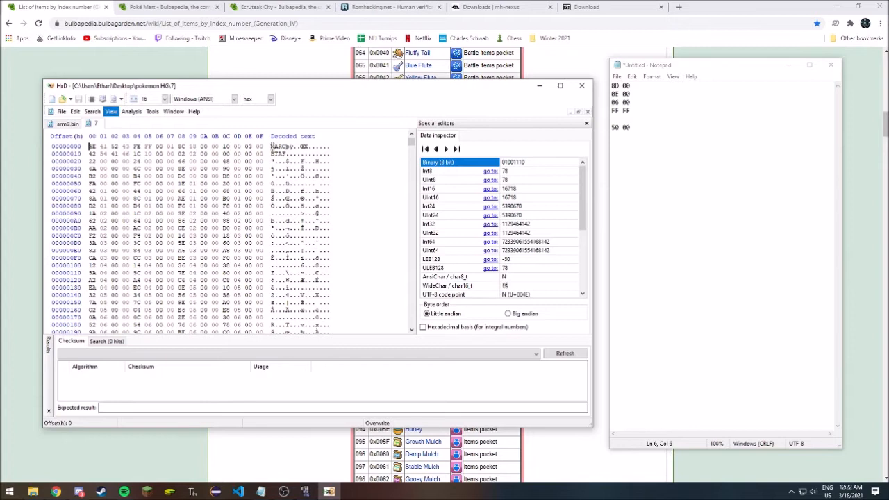
# - Go to hex offset 1CA4 in file 7 and select the two price bytes there
pyautogui.click(91, 111)
pyautogui.click(118, 161)
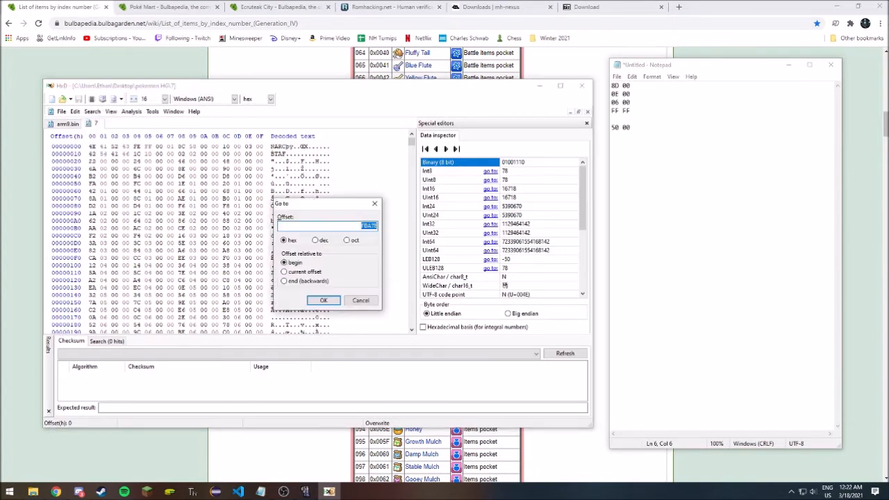
pyautogui.write('1CA4')
pyautogui.press('Return')
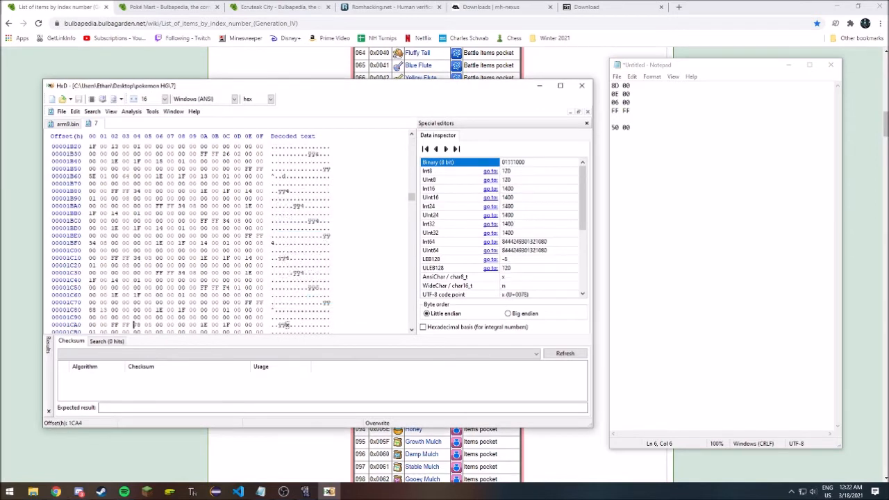
pyautogui.hotkey('shift', 'Right')
pyautogui.hotkey('shift', 'Right')
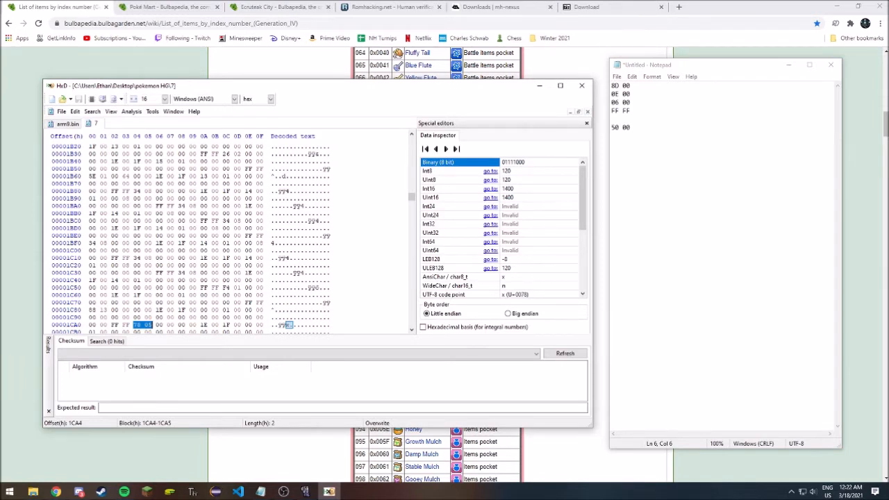
pyautogui.moveTo(134, 325); pyautogui.dragTo(150, 325)
# - Open Calculator in Programmer mode and set it to hexadecimal input
pyautogui.click(9, 491)
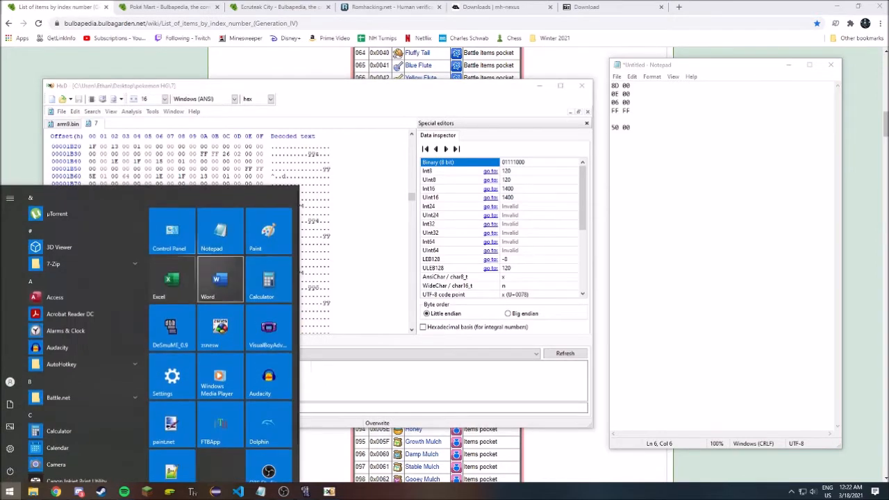
pyautogui.click(263, 280)
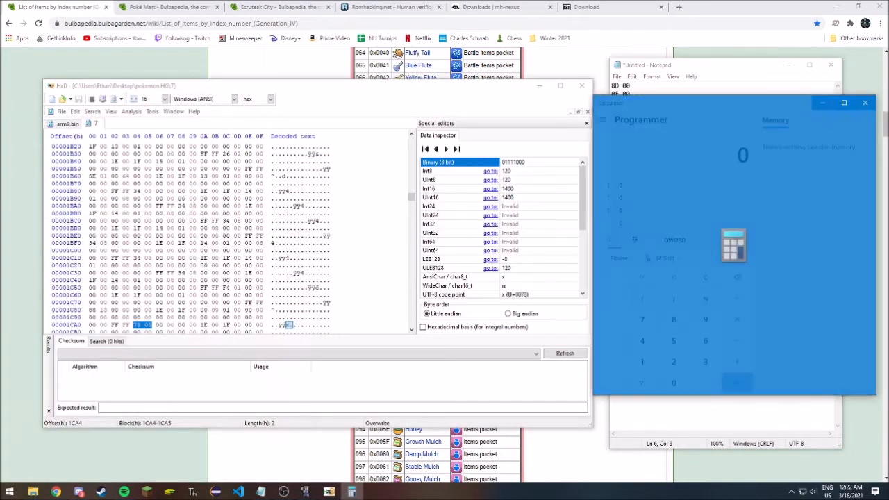
pyautogui.click(608, 130)
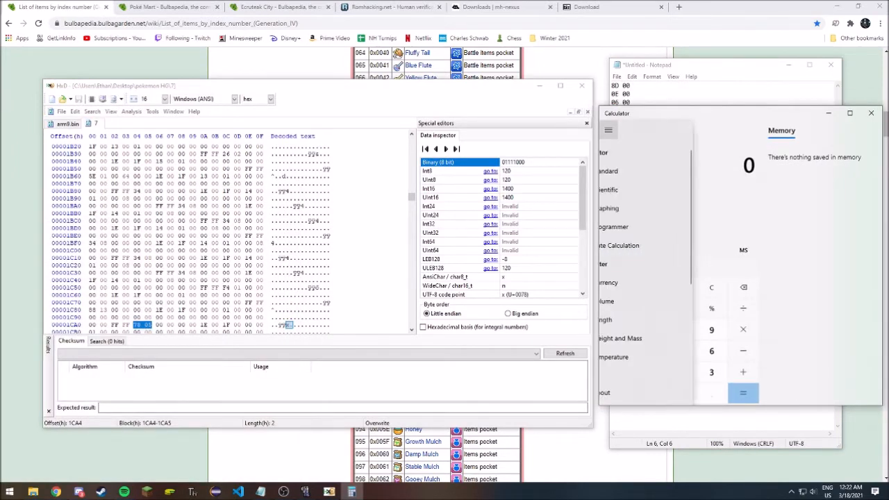
pyautogui.click(739, 195)
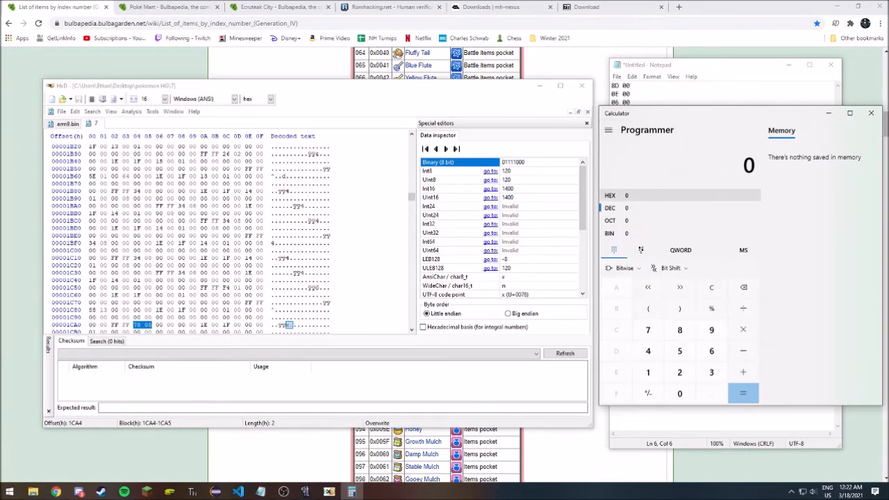
pyautogui.click(739, 195)
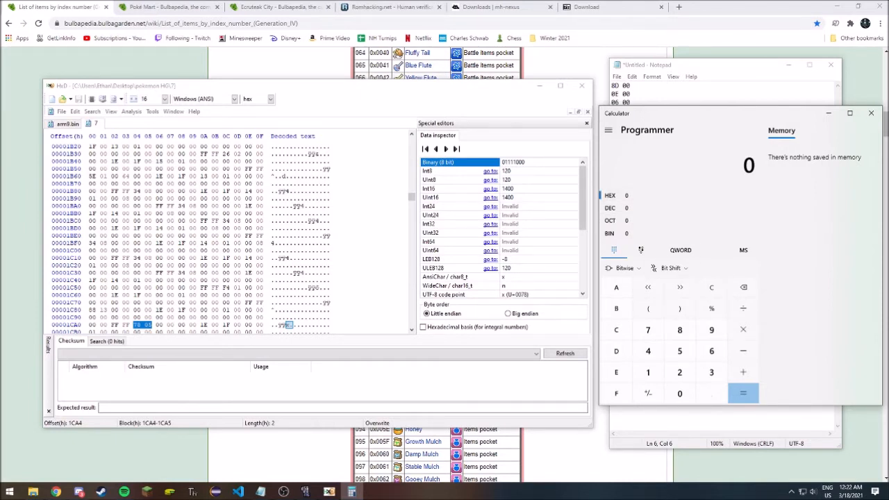
# - Convert the selected price bytes to decimal in Calculator by entering them in reversed order as hex 578
pyautogui.moveTo(137, 325); pyautogui.dragTo(148, 325)
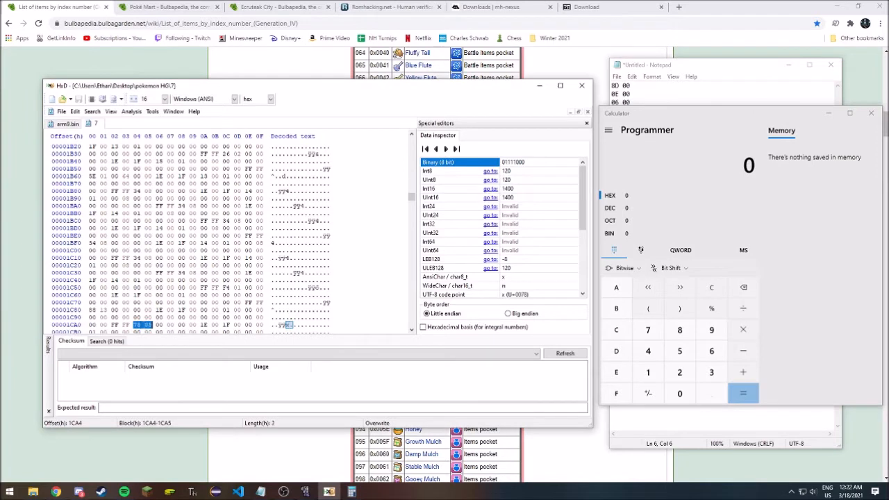
pyautogui.click(684, 163)
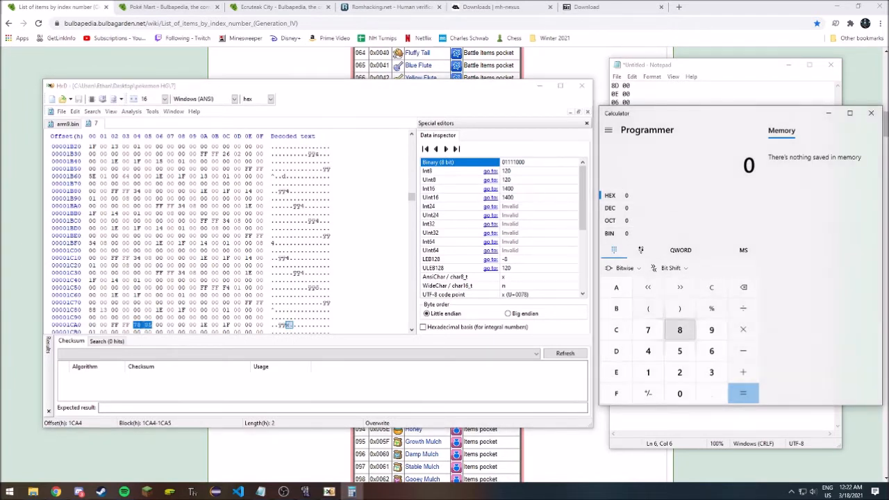
pyautogui.click(679, 351)
pyautogui.click(648, 330)
pyautogui.click(679, 330)
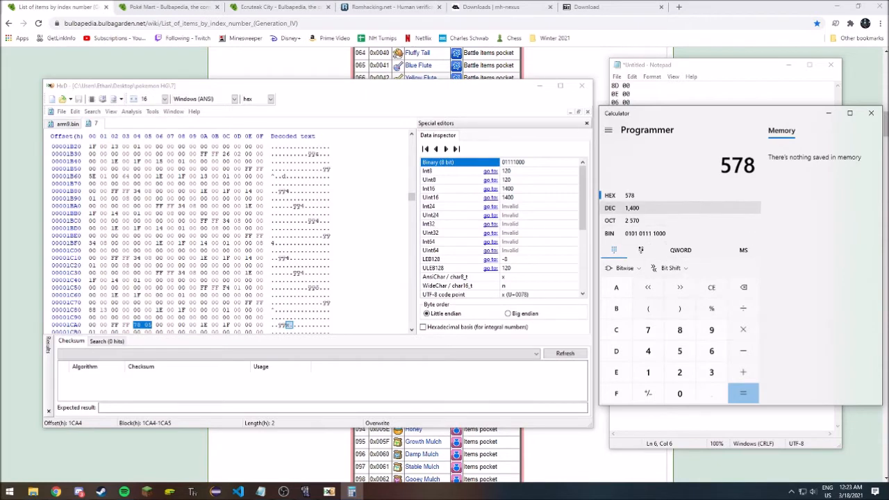
pyautogui.click(629, 207)
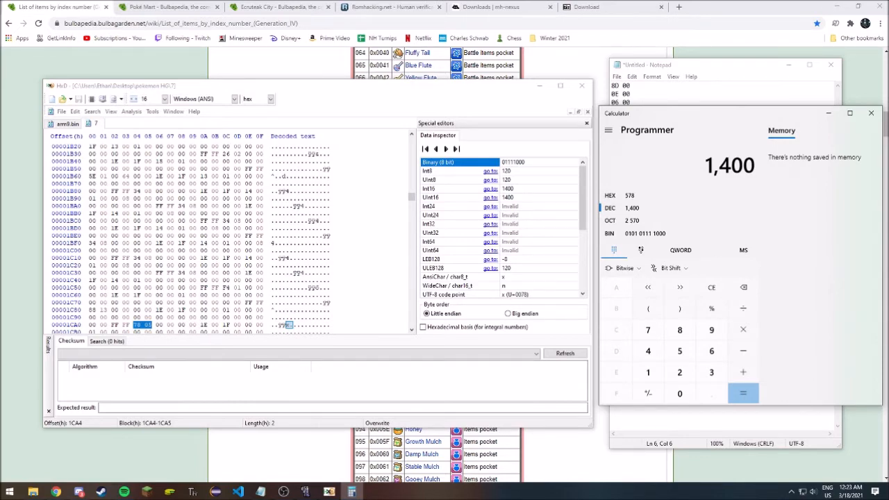
# - Look up Pearl's hex index number in the Bulbapedia item list and return to offset 1CA4 in HxD
pyautogui.click(561, 452)
pyautogui.scroll(-2, 419, 274)
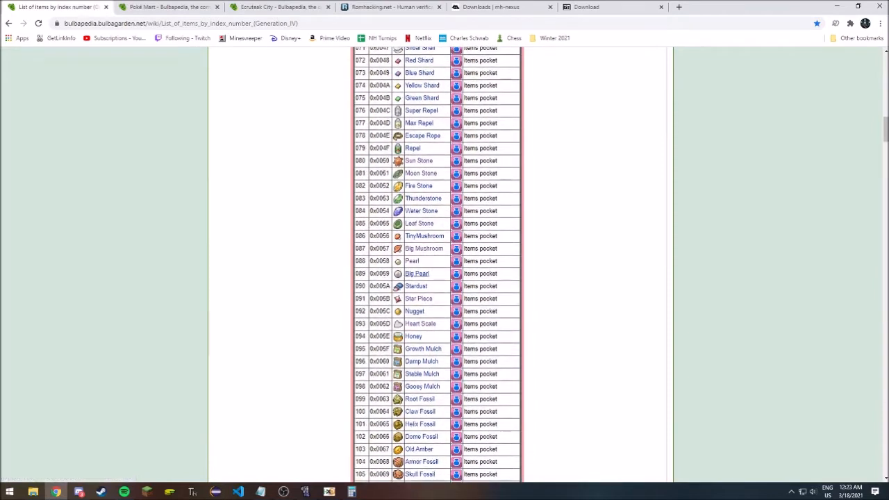
pyautogui.moveTo(419, 262); pyautogui.dragTo(369, 261)
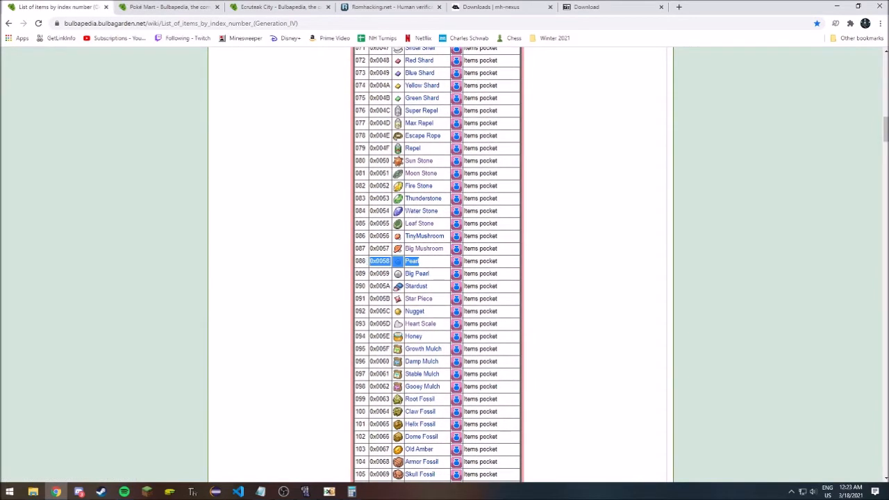
pyautogui.click(371, 262)
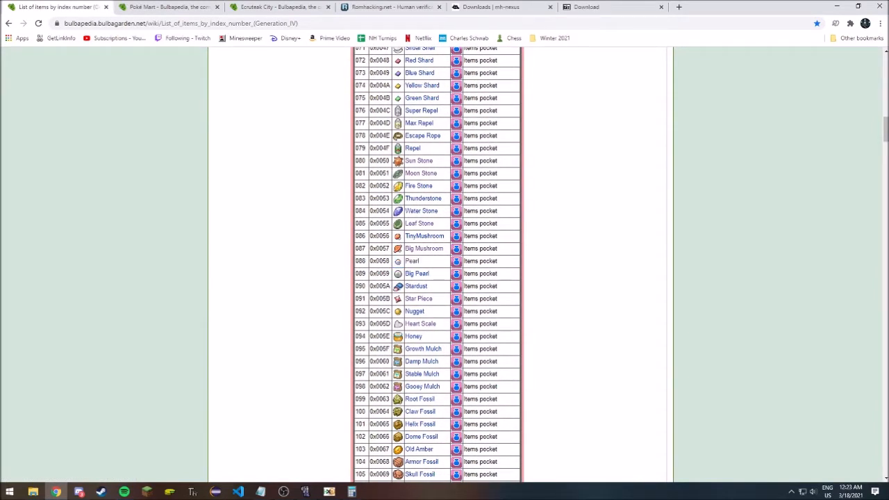
pyautogui.moveTo(419, 262); pyautogui.dragTo(393, 262)
pyautogui.click(393, 262)
pyautogui.moveTo(420, 261); pyautogui.dragTo(392, 262)
pyautogui.click(378, 262)
pyautogui.click(391, 262)
pyautogui.click(330, 492)
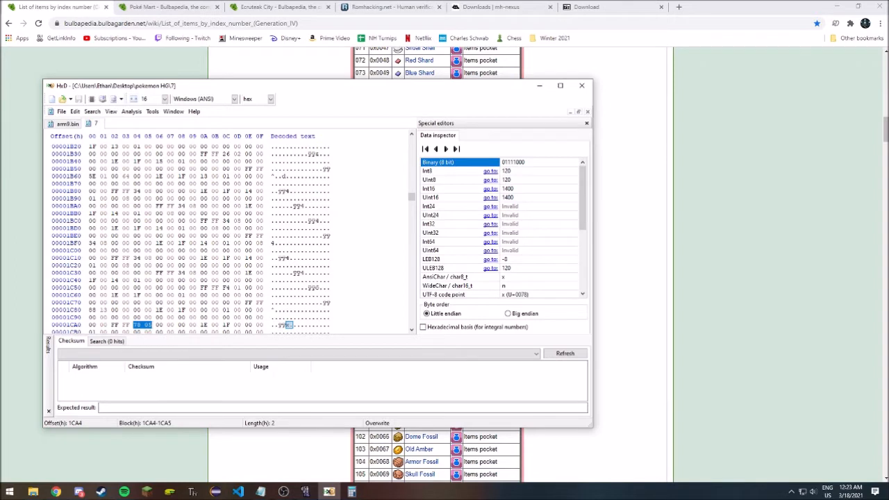
pyautogui.click(136, 325)
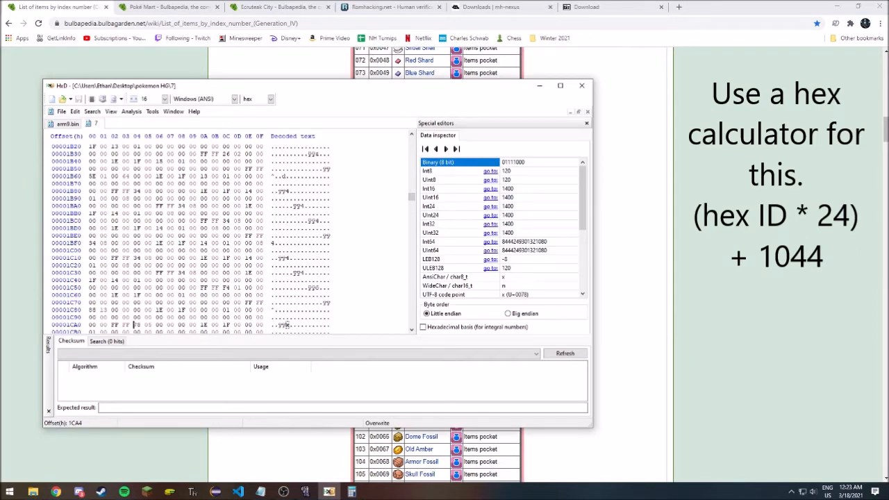
# - Calculate Sun Stone's price offset in Calculator's hexadecimal mode by multiplying its index 50 by 24 and adding 1044
pyautogui.click(55, 491)
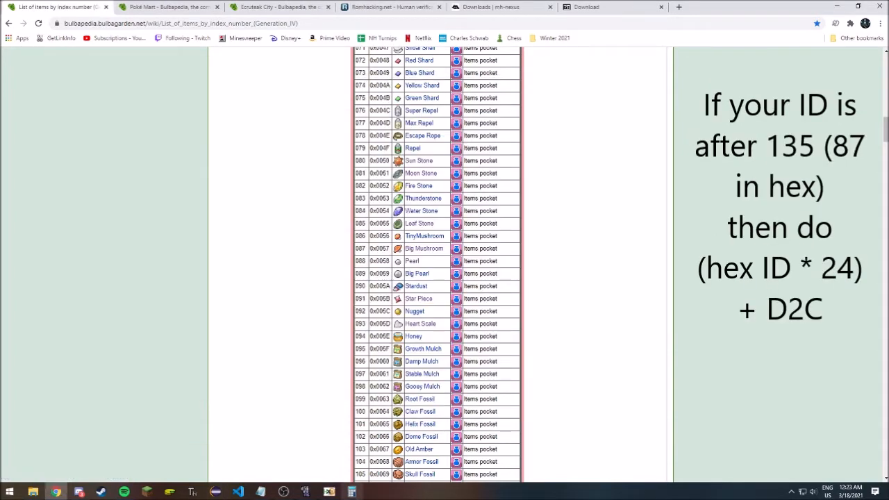
pyautogui.click(352, 491)
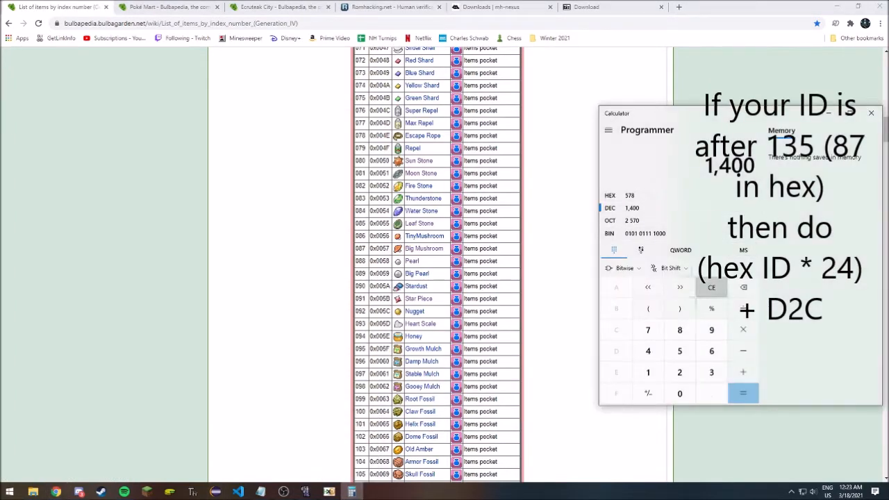
pyautogui.click(711, 287)
pyautogui.click(615, 195)
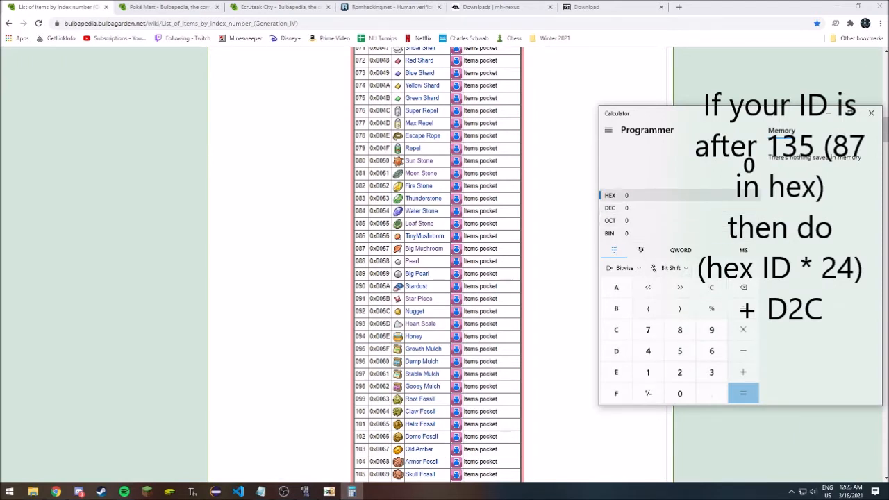
pyautogui.click(680, 350)
pyautogui.click(679, 393)
pyautogui.click(742, 329)
pyautogui.click(679, 373)
pyautogui.click(648, 351)
pyautogui.click(742, 393)
pyautogui.click(743, 372)
pyautogui.write('1044')
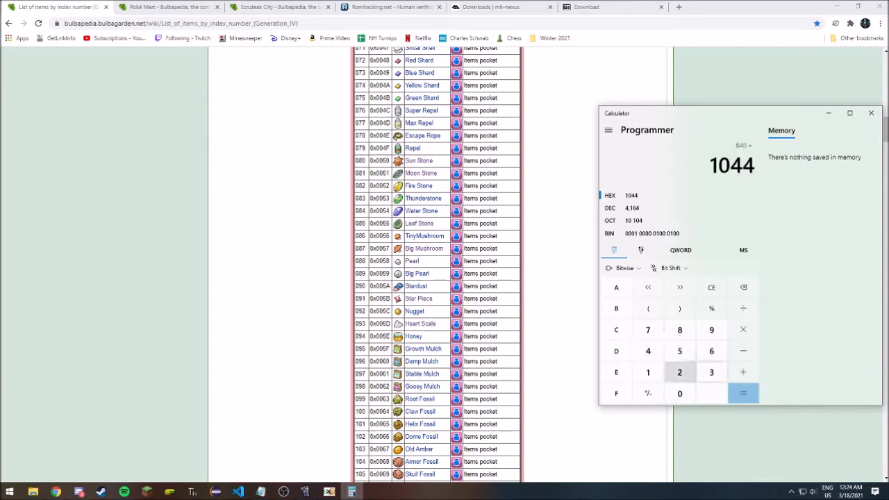
pyautogui.press('Return')
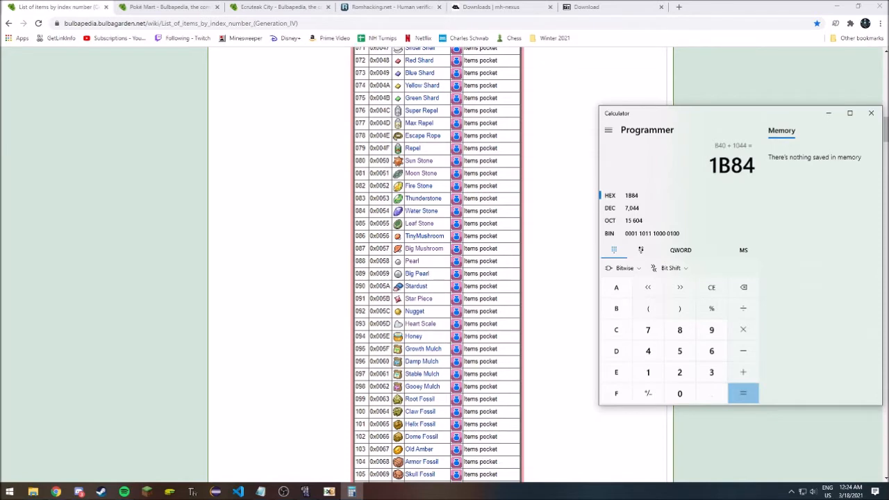
# - In HxD, go to hex offset 1B84 in file 7 and select Sun Stone's two price bytes
pyautogui.click(329, 491)
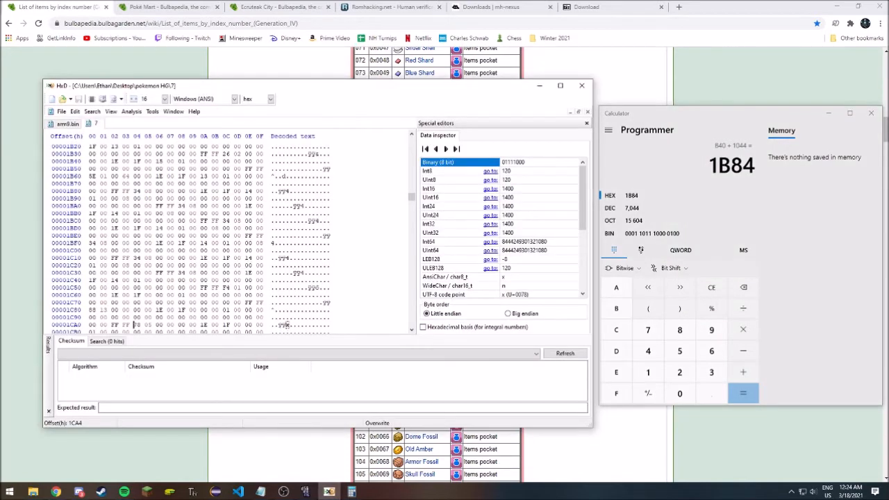
pyautogui.click(91, 111)
pyautogui.click(125, 161)
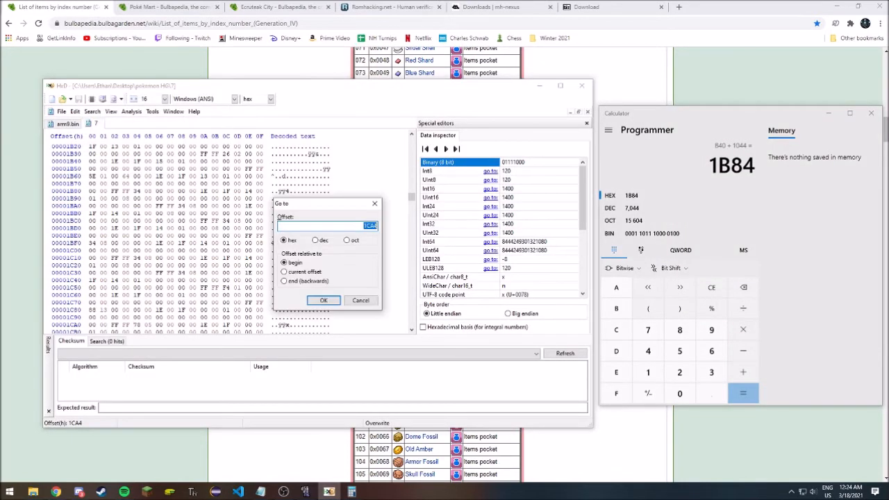
pyautogui.write('1B84')
pyautogui.press('Return')
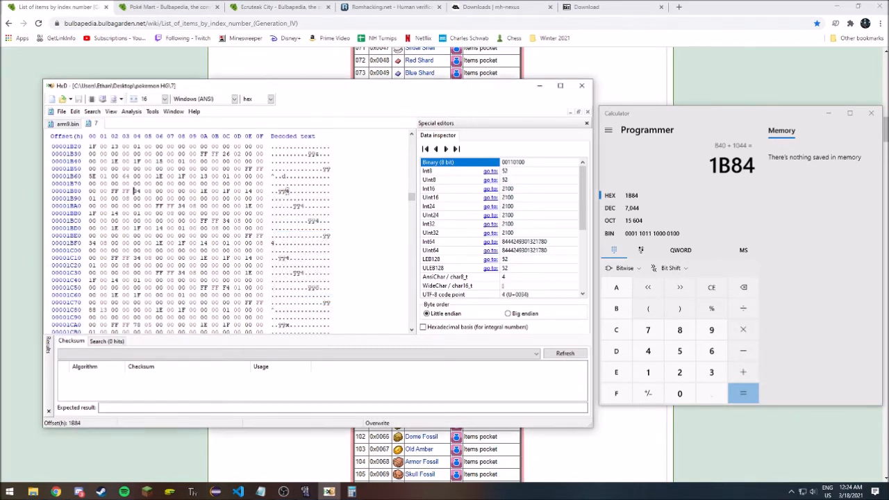
pyautogui.hotkey('shift', 'Right')
pyautogui.hotkey('shift', 'Right')
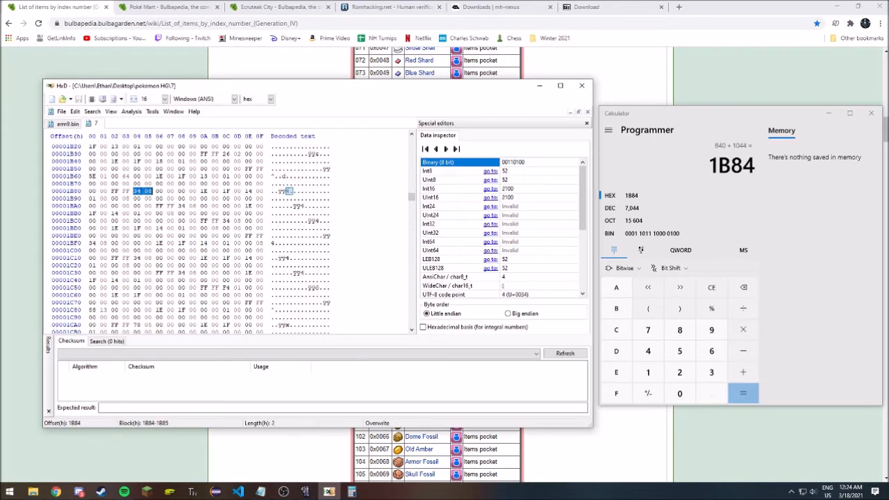
# - Convert decimal 2100 to hexadecimal in Calculator to check Sun Stone's price, and place the cursor at offset 1B84 in HxD
pyautogui.click(642, 164)
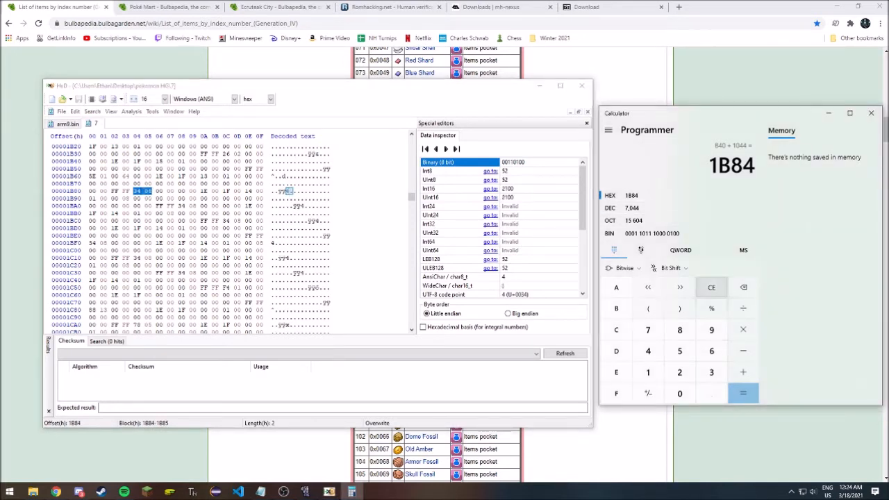
pyautogui.click(711, 287)
pyautogui.click(614, 208)
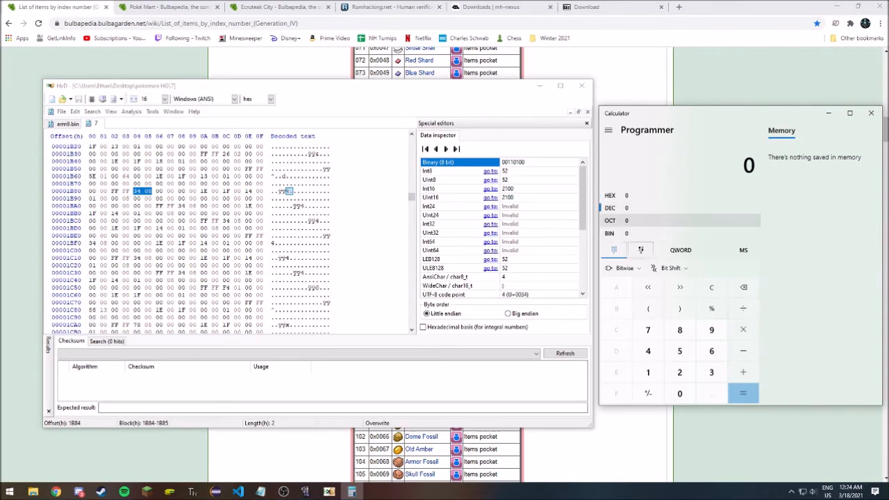
pyautogui.click(679, 372)
pyautogui.click(648, 372)
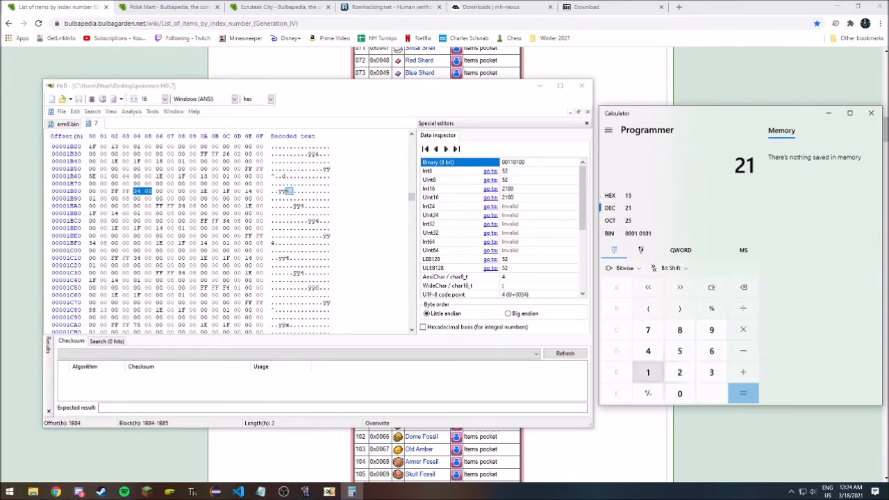
pyautogui.click(679, 393)
pyautogui.click(679, 393)
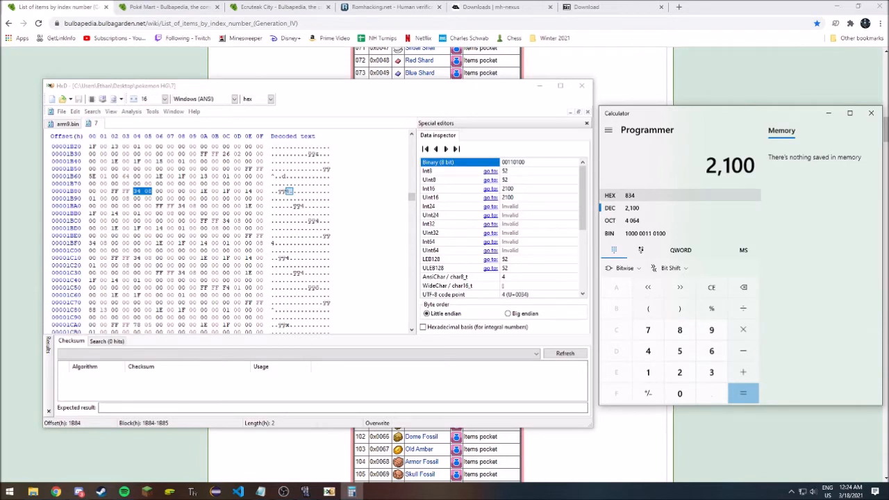
pyautogui.click(135, 191)
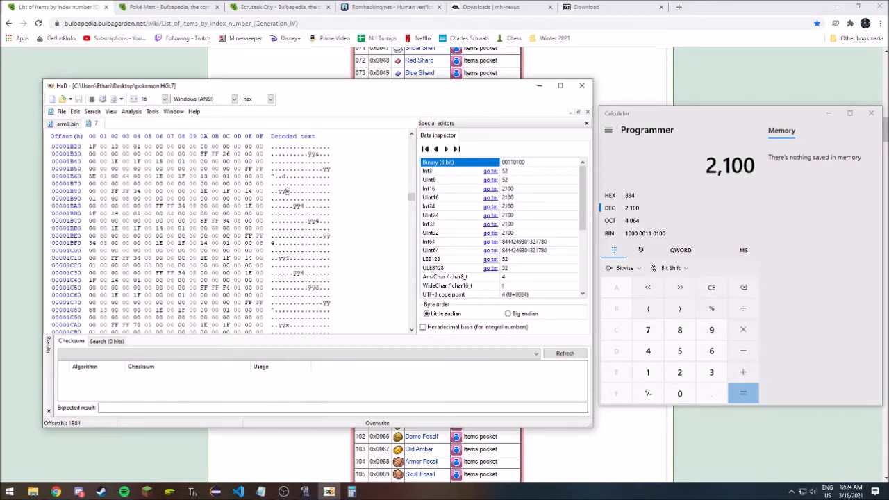
# - Glance at Sun Stone's entry in the Bulbapedia item list, then return to HxD and highlight its price bytes at offset 1B84
pyautogui.click(56, 492)
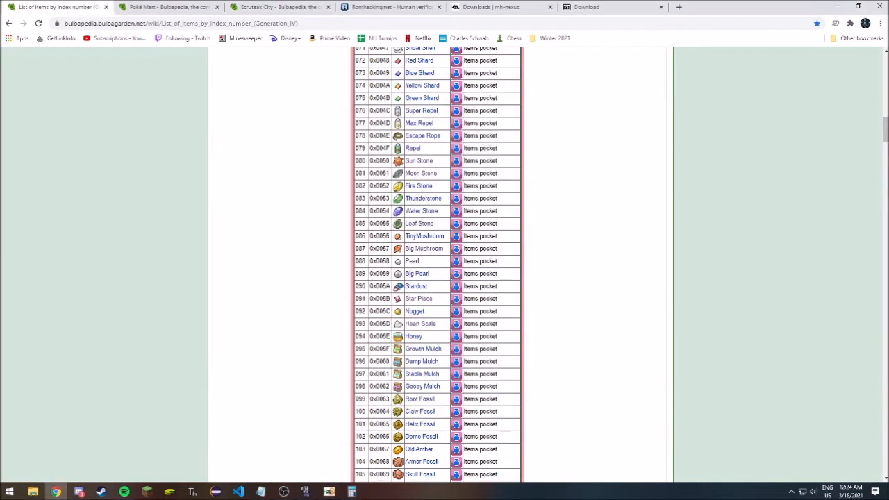
pyautogui.click(329, 491)
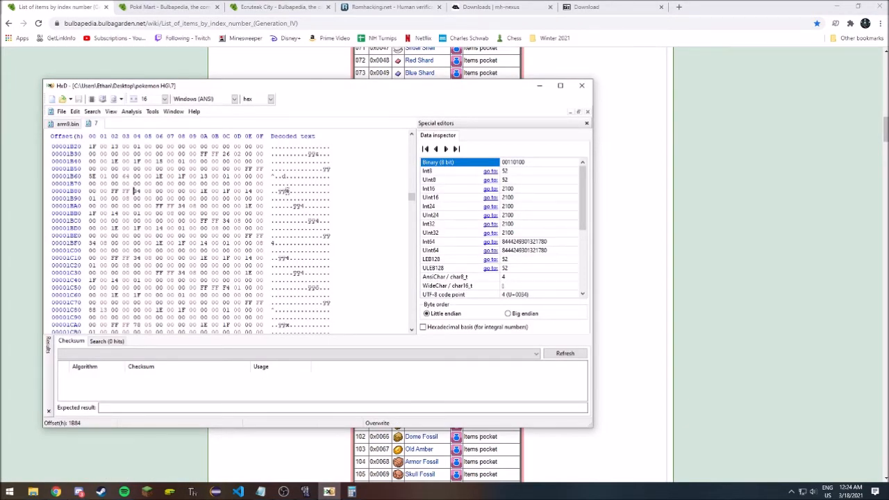
pyautogui.hotkey('shift', 'Right')
pyautogui.hotkey('shift', 'Right')
pyautogui.press('Left')
# - Switch to Calculator, clear it and convert the decimal price 100 to hexadecimal
pyautogui.click(352, 492)
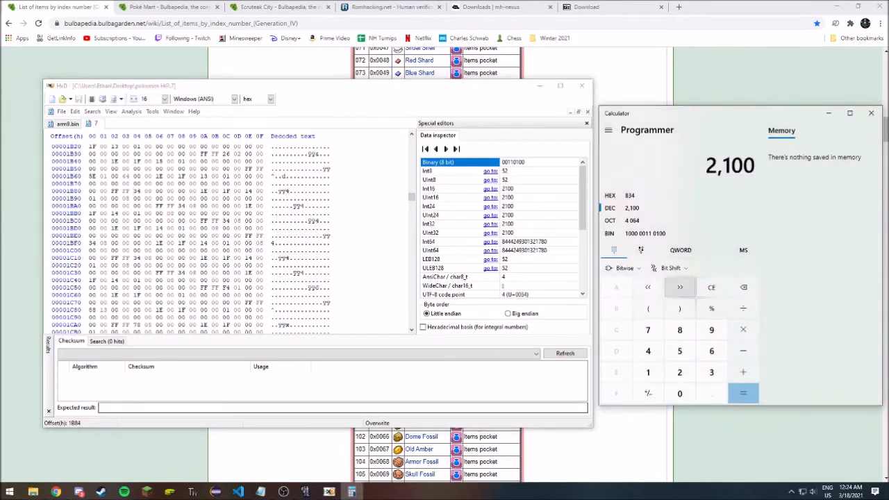
pyautogui.click(711, 287)
pyautogui.click(647, 372)
pyautogui.click(679, 393)
pyautogui.click(680, 393)
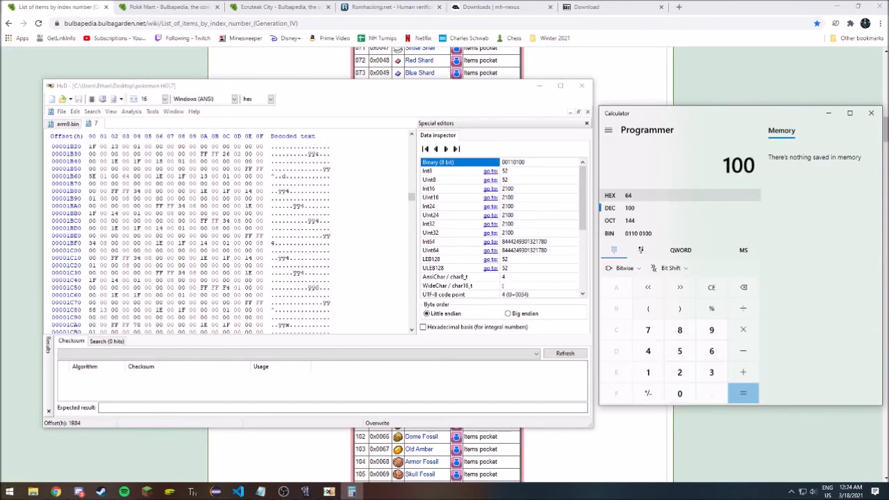
pyautogui.click(622, 195)
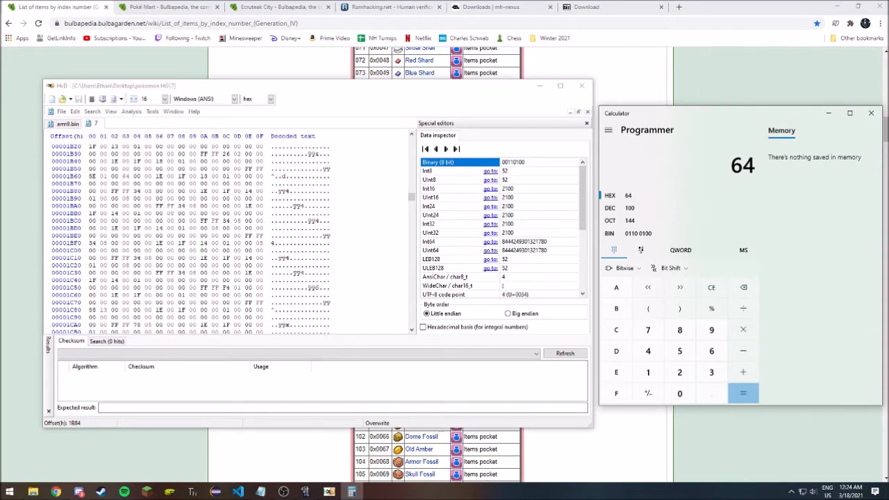
# - In HxD, overwrite Sun Stone's price bytes at offset 1B84 with 64 00 and save file 7
pyautogui.click(134, 191)
pyautogui.write('6400')
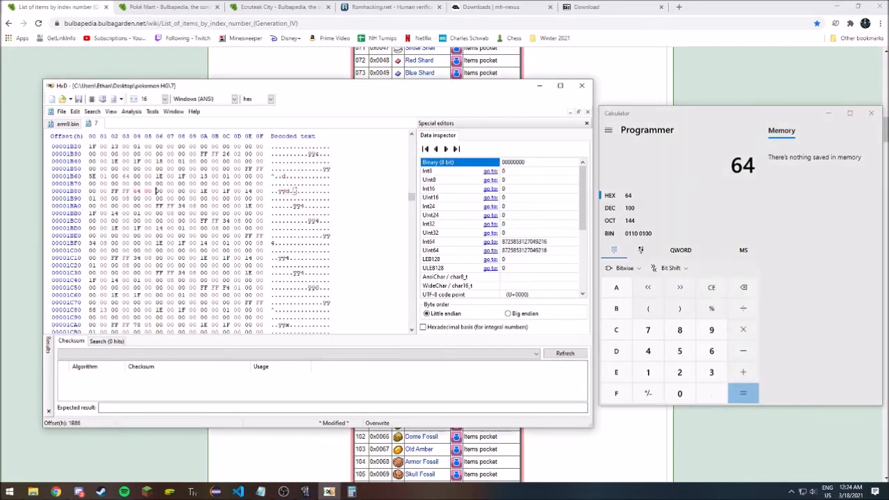
pyautogui.hotkey('ctrl', 's')
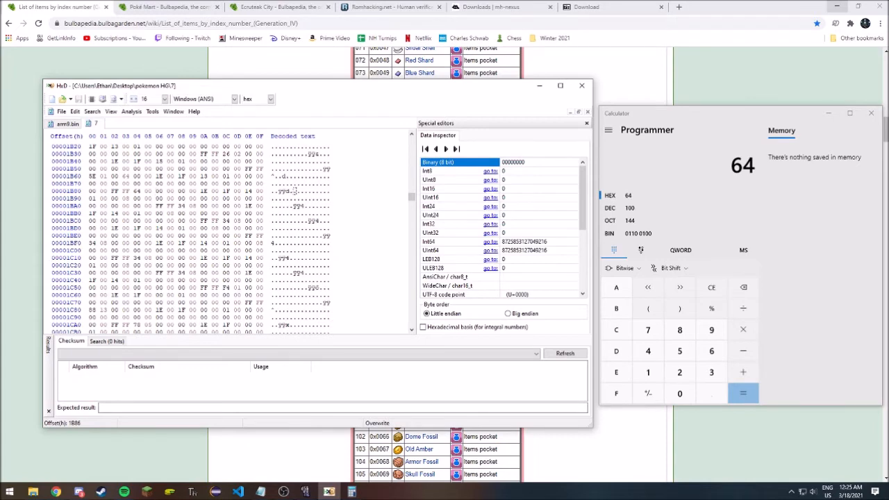
# - Launch CrystalTile2 from the pokemon HG folder, open the Pokemon - HeartGold Version (USA) ROM and display its NDS file system
pyautogui.click(836, 7)
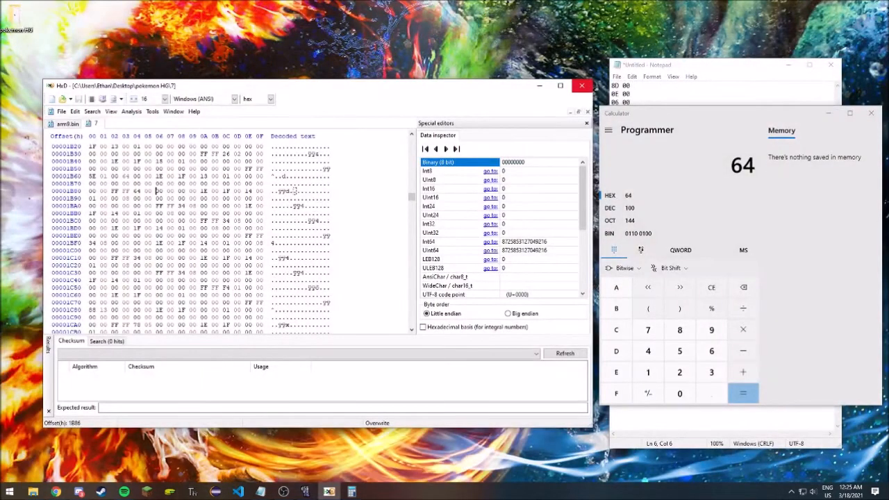
pyautogui.doubleClick(13, 15)
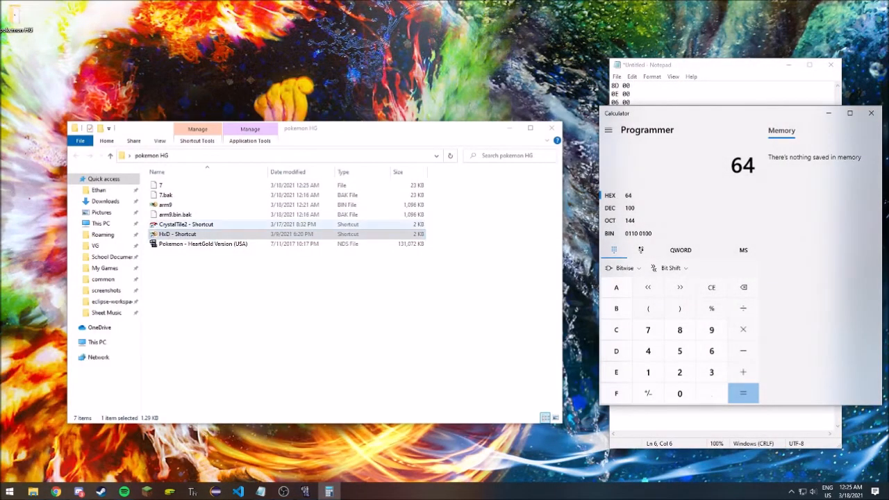
pyautogui.doubleClick(186, 224)
pyautogui.click(78, 60)
pyautogui.click(94, 91)
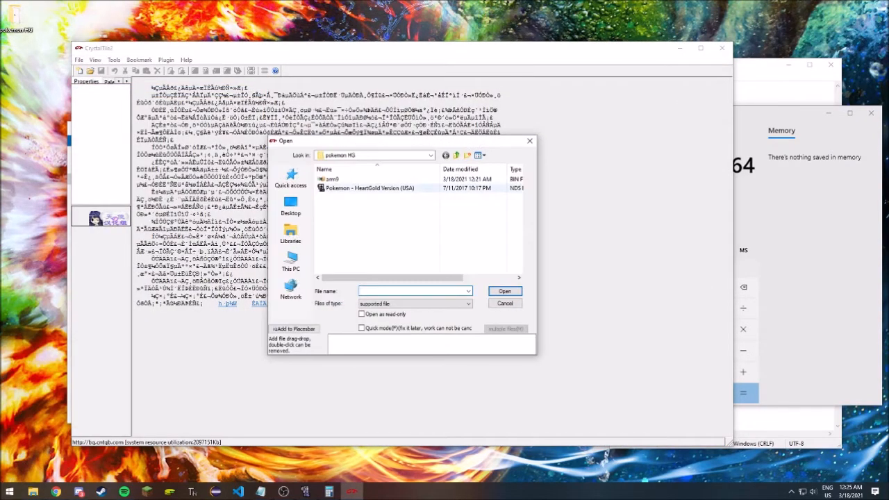
pyautogui.doubleClick(370, 188)
pyautogui.click(167, 60)
pyautogui.click(193, 127)
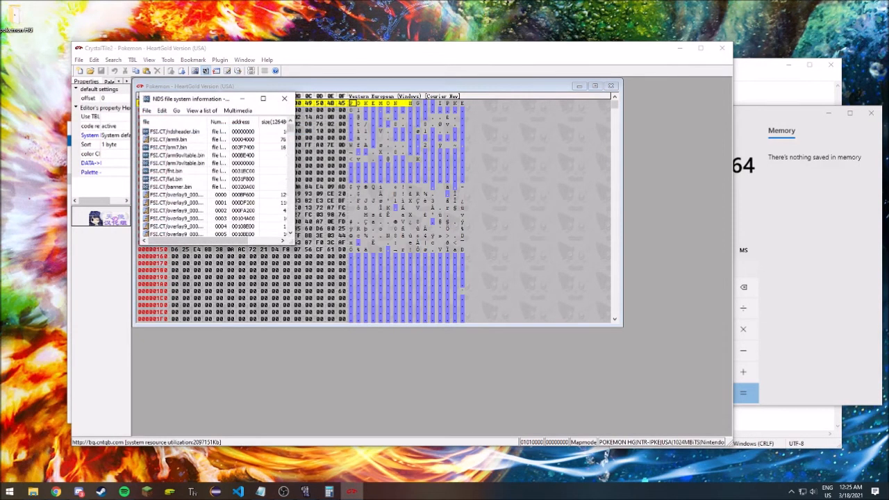
# - Replace arm9.bin in the ROM with the edited arm9 file and accept the suggested new location
pyautogui.rightClick(182, 140)
pyautogui.click(208, 155)
pyautogui.press('Return')
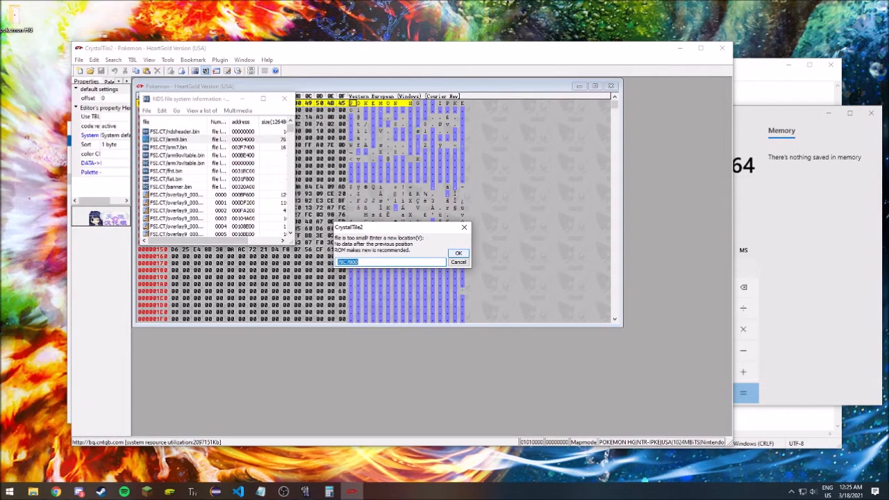
pyautogui.click(458, 253)
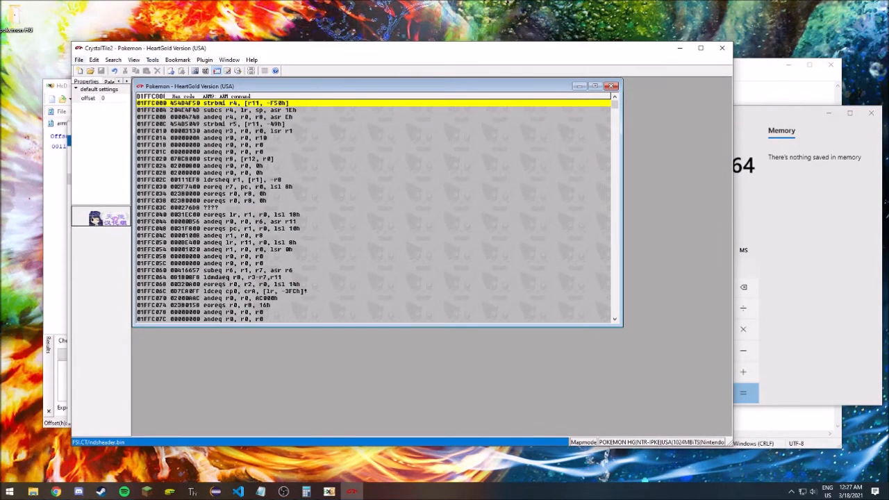
# - Reopen the ROM's NDS file system and import the edited arm9 file over arm9.bin again
pyautogui.click(133, 60)
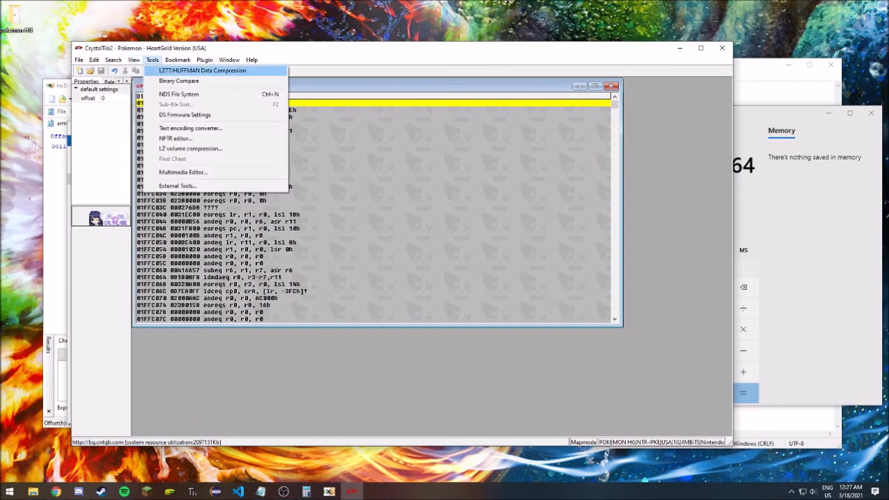
pyautogui.click(179, 94)
pyautogui.rightClick(190, 139)
pyautogui.click(208, 156)
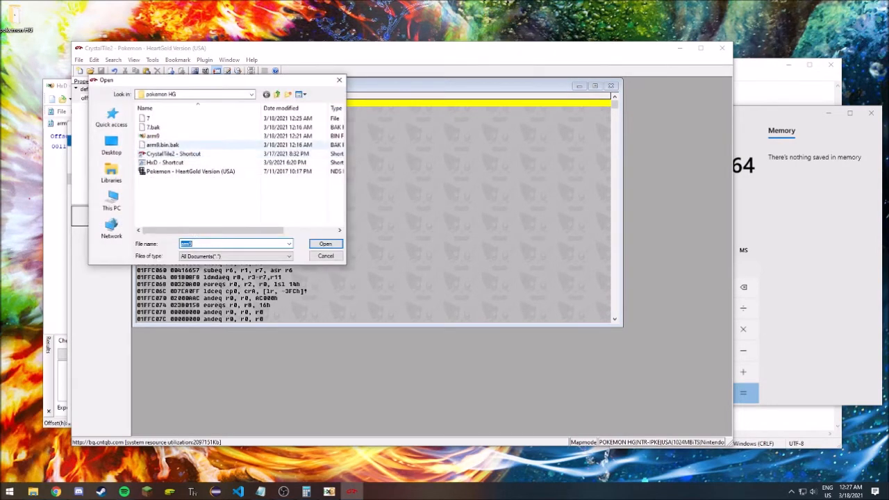
pyautogui.doubleClick(197, 136)
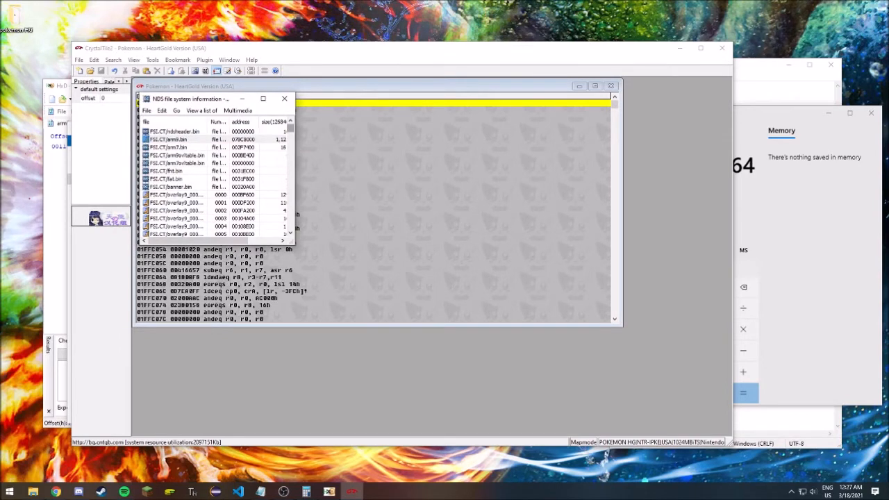
# - Replace a/0/1/7 in the ROM with the edited file 7 and close the NDS file system window
pyautogui.moveTo(291, 128); pyautogui.dragTo(291, 157)
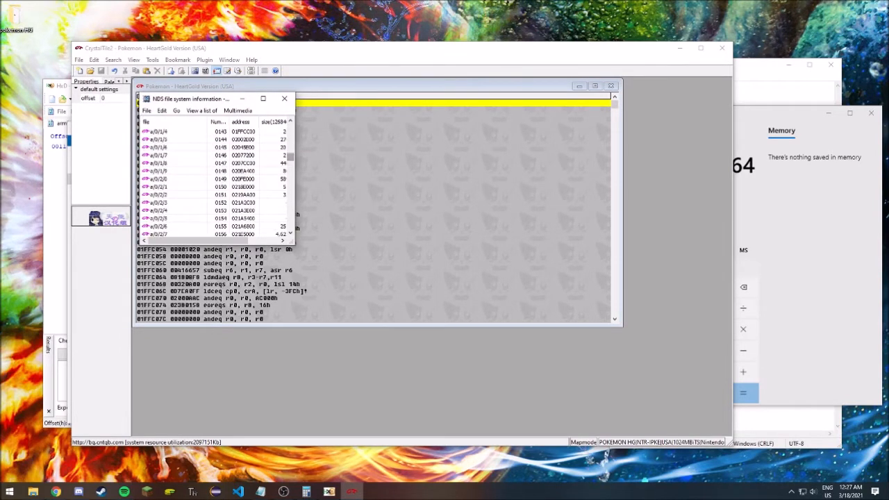
pyautogui.rightClick(187, 154)
pyautogui.click(211, 171)
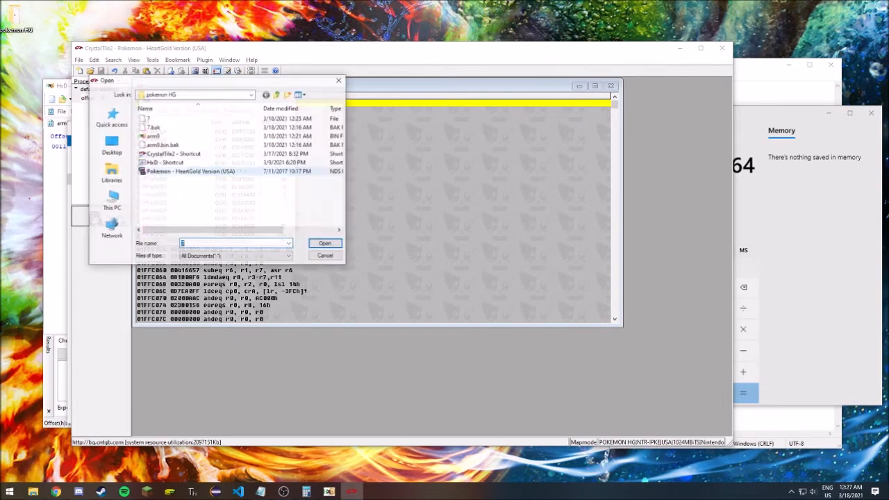
pyautogui.doubleClick(174, 118)
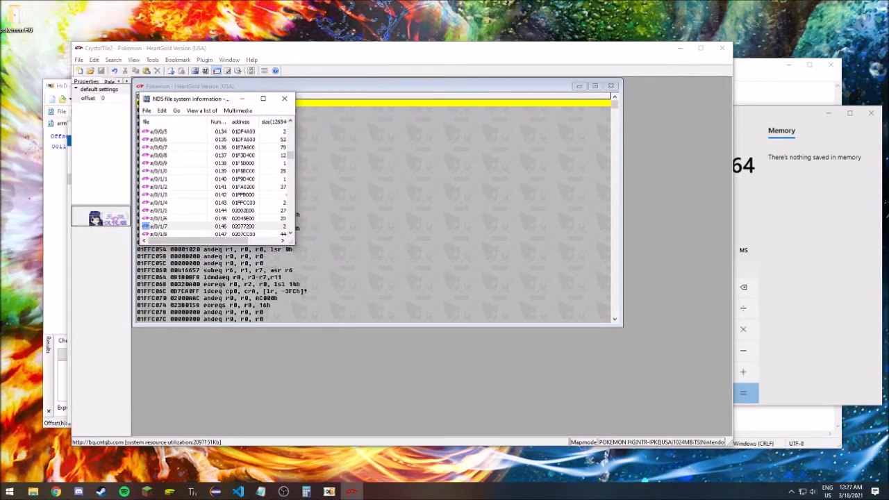
pyautogui.click(284, 98)
# - Close CrystalTile2 and confirm shutting down with the modified HeartGold ROM
pyautogui.click(79, 60)
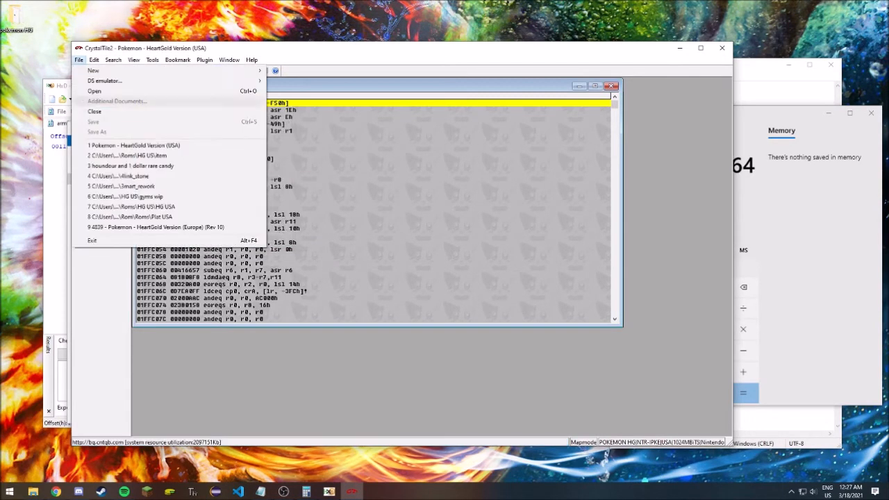
pyautogui.press('Escape')
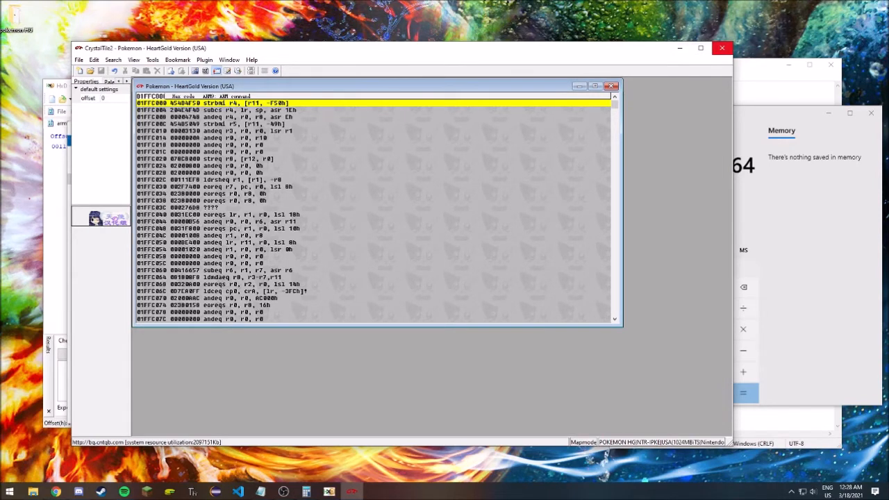
pyautogui.click(722, 48)
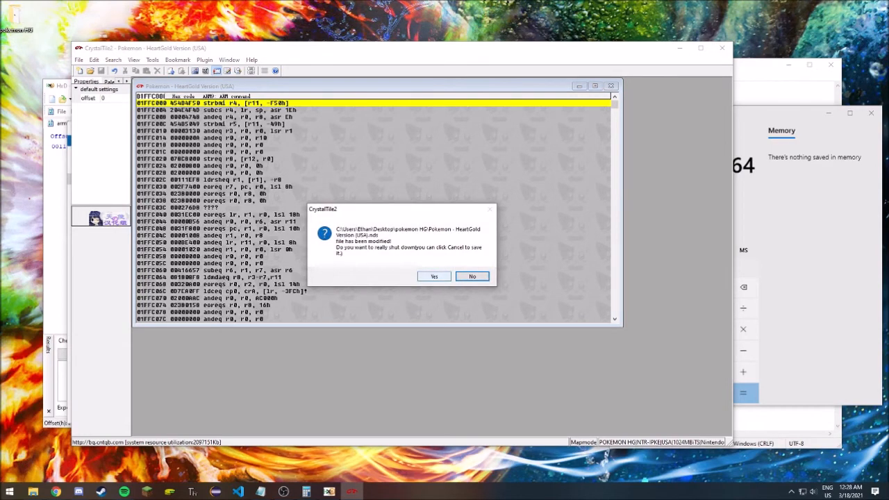
pyautogui.click(434, 276)
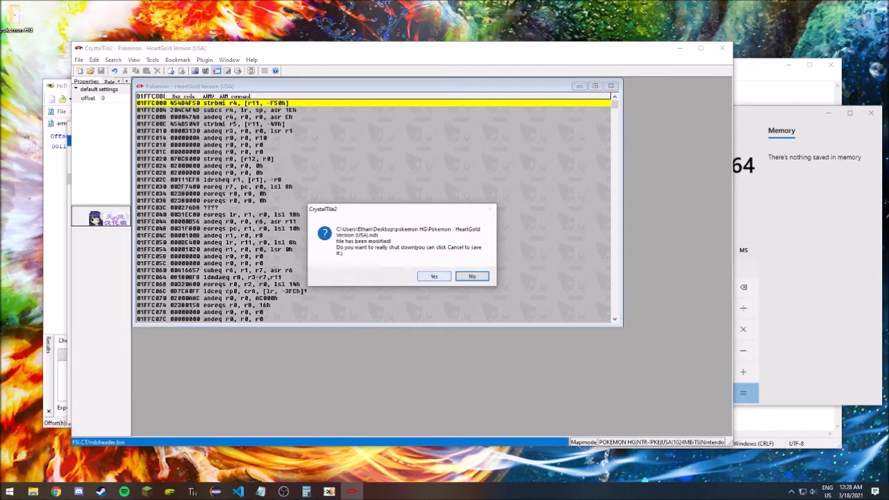
pyautogui.click(428, 276)
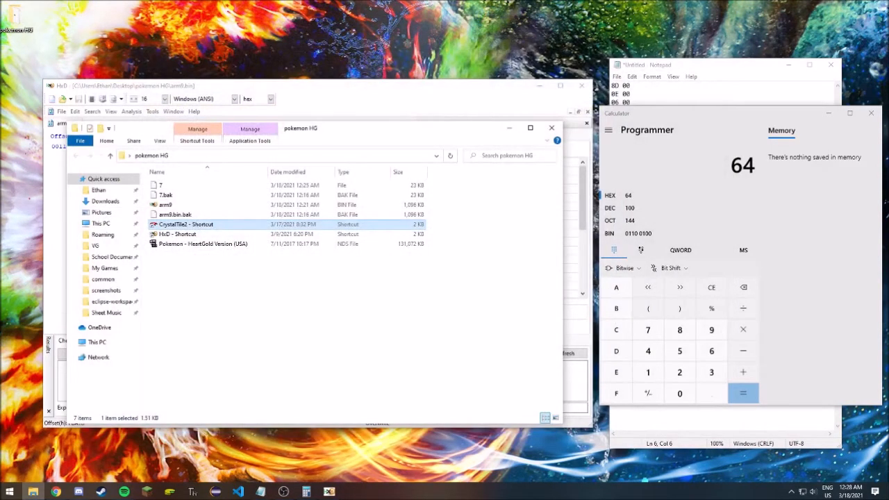
# - Launch the DeSmuME emulator and open the modified HeartGold ROM
pyautogui.click(10, 492)
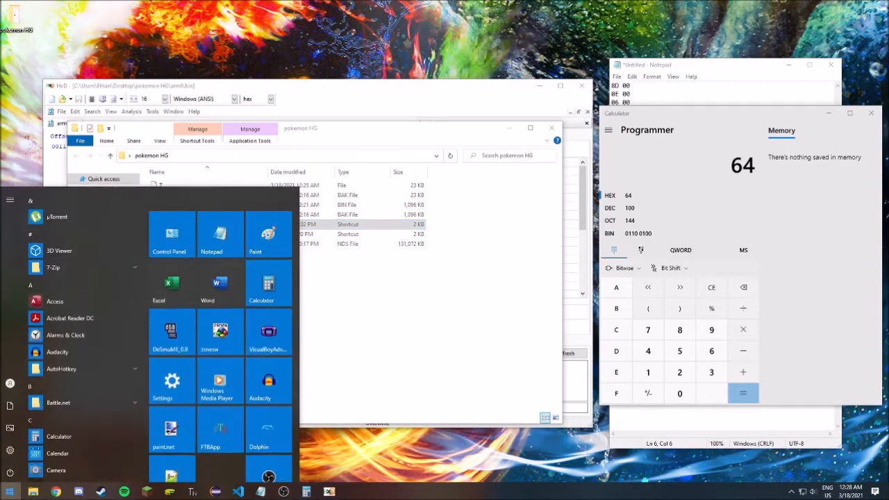
pyautogui.click(172, 329)
pyautogui.click(63, 64)
pyautogui.click(87, 75)
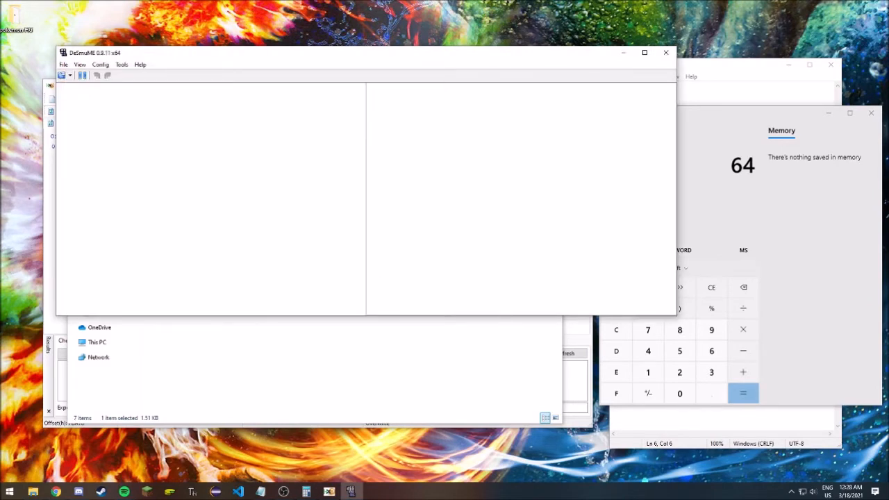
# - Import a backup memory save from the HG_Saves_Gym_1-8 folder into DeSmuME and load the saved game
pyautogui.click(63, 65)
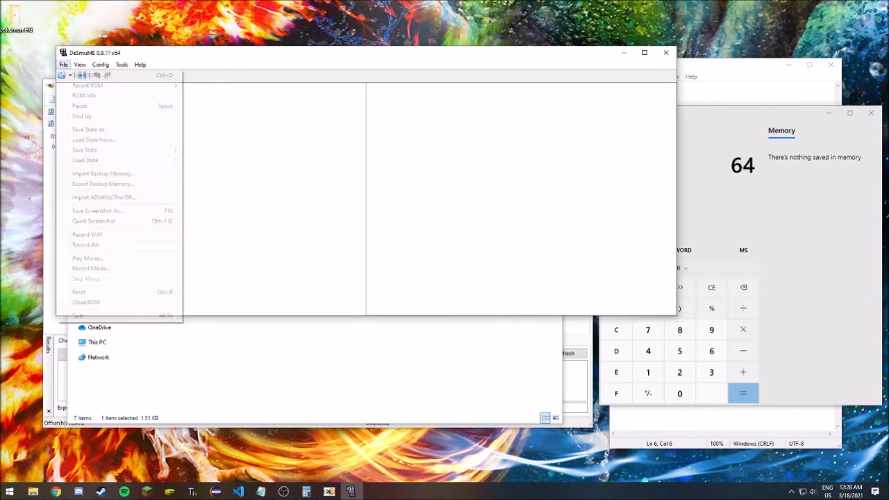
pyautogui.click(103, 174)
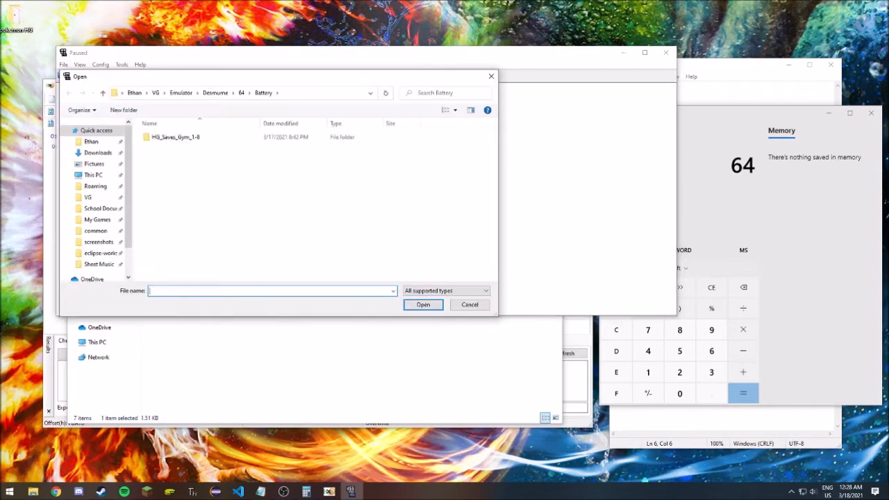
pyautogui.doubleClick(177, 136)
pyautogui.doubleClick(176, 266)
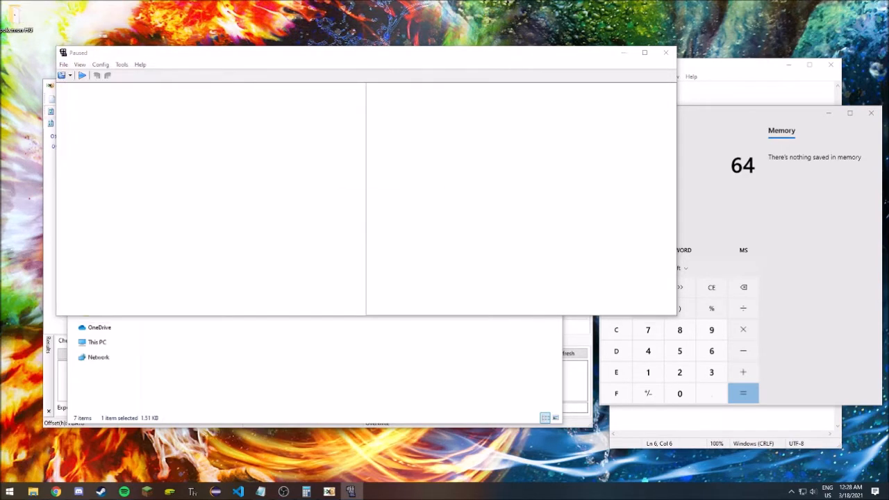
pyautogui.press('Return')
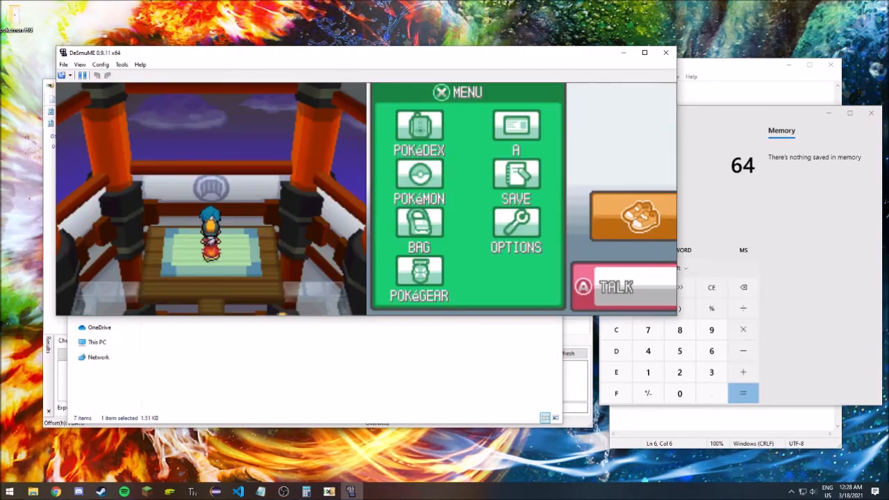
# - Walk the character into the Poké Mart, talk to the clerk and open the buy list to check Sun Stone's price
pyautogui.press('Down')
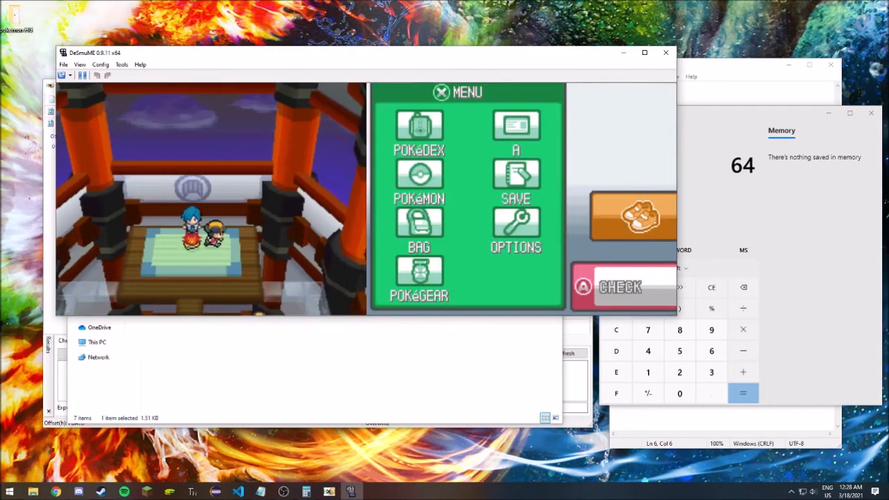
pyautogui.press('Down')
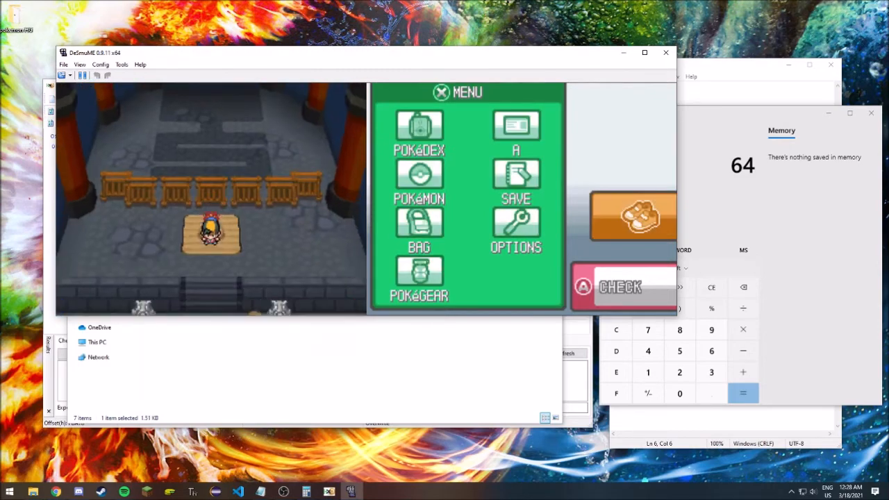
pyautogui.press('Up')
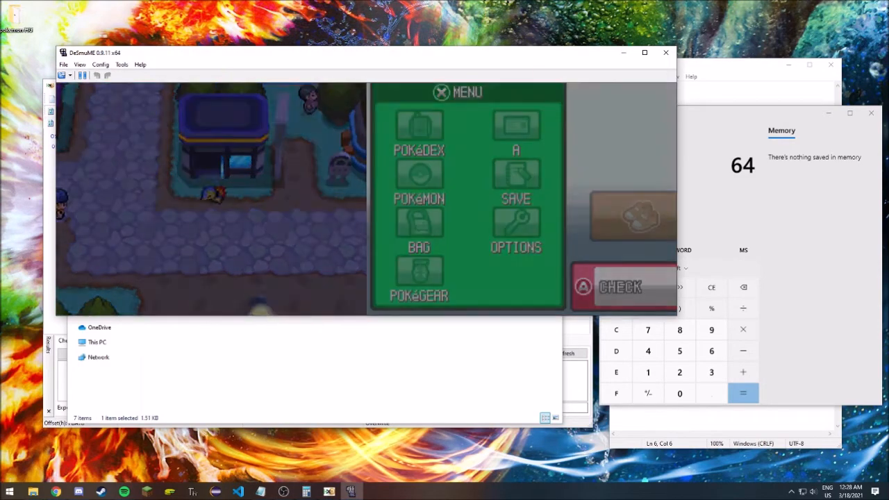
pyautogui.press('Left')
pyautogui.press('x')
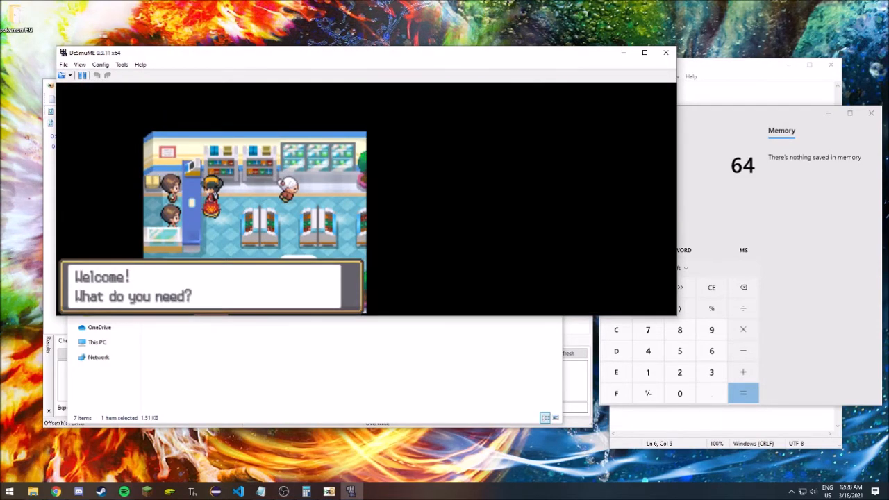
pyautogui.press('x')
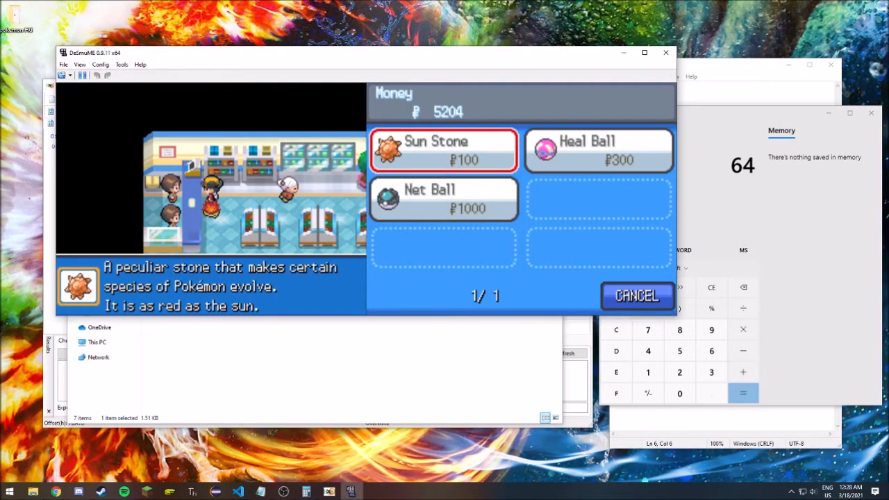
# - Close the HeartGold ROM in DeSmuME, minimize the emulator and switch to arm9.bin in HxD
pyautogui.click(63, 64)
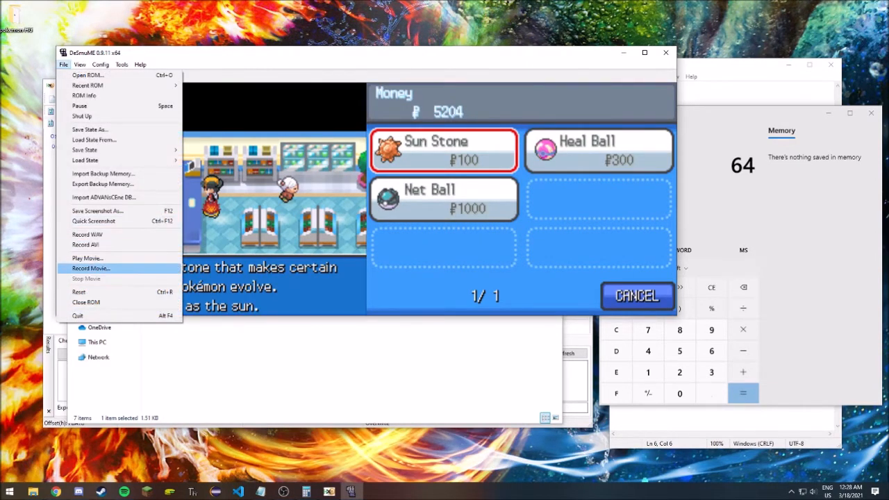
pyautogui.click(86, 302)
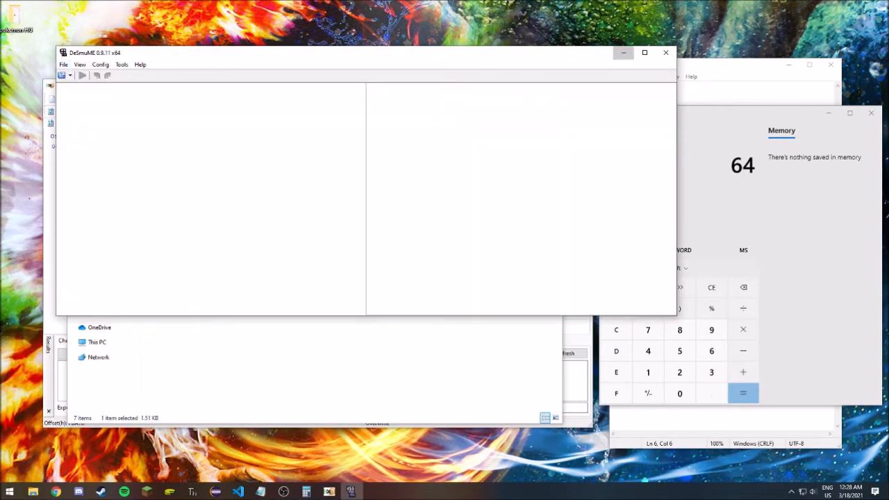
pyautogui.click(623, 52)
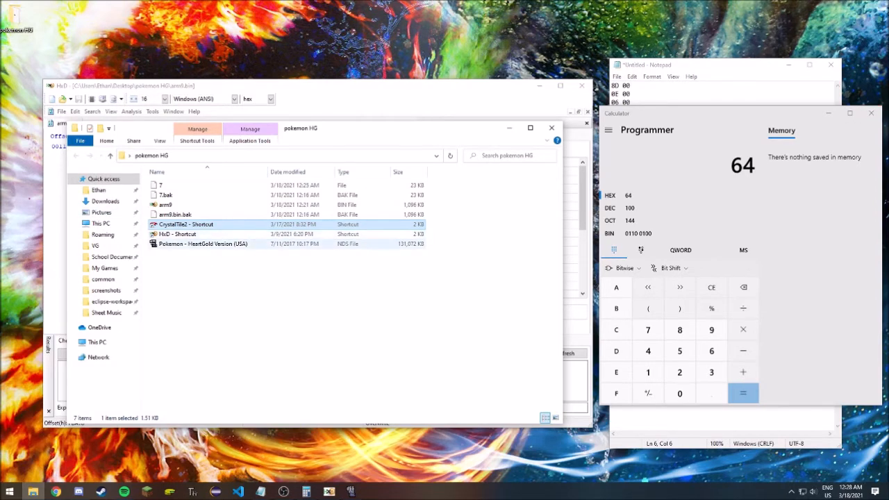
pyautogui.hotkey('alt', 'Tab')
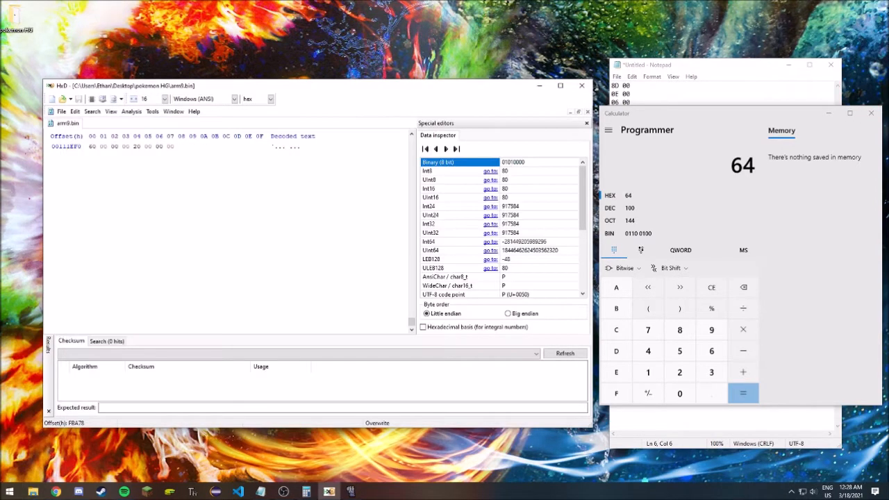
pyautogui.click(61, 111)
pyautogui.click(75, 122)
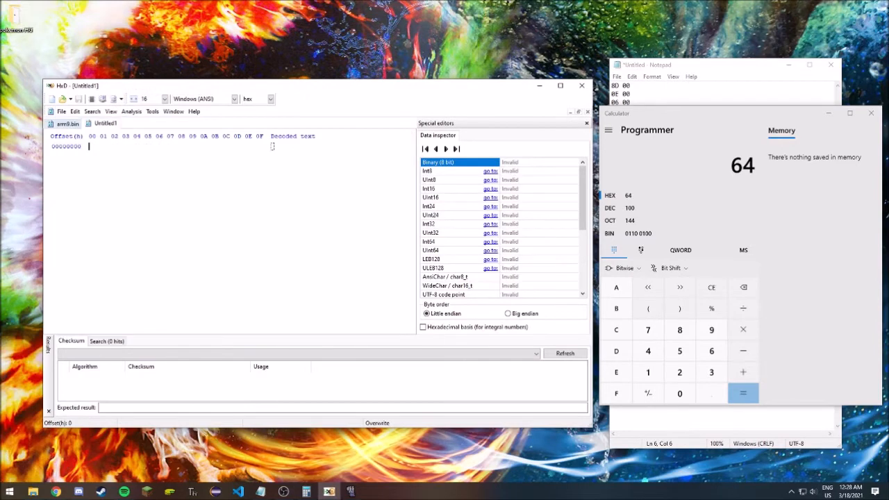
pyautogui.rightClick(112, 124)
pyautogui.click(132, 130)
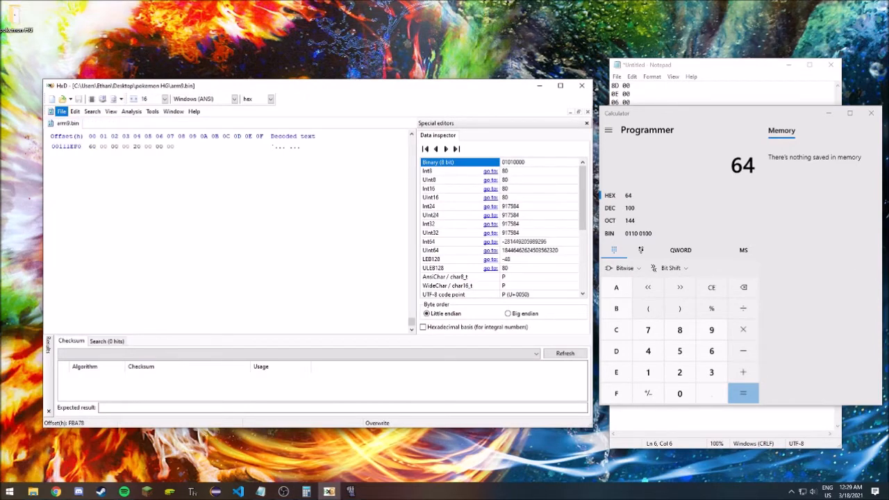
pyautogui.click(61, 112)
pyautogui.click(195, 111)
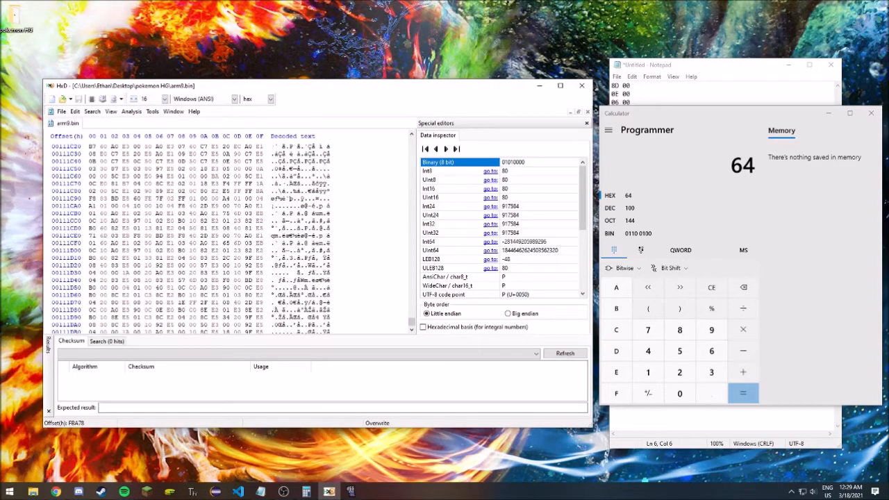
pyautogui.click(61, 111)
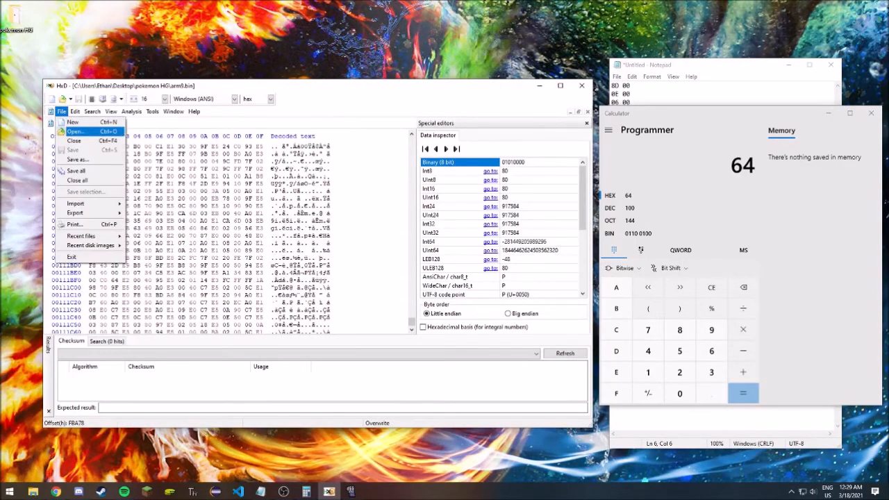
pyautogui.click(73, 131)
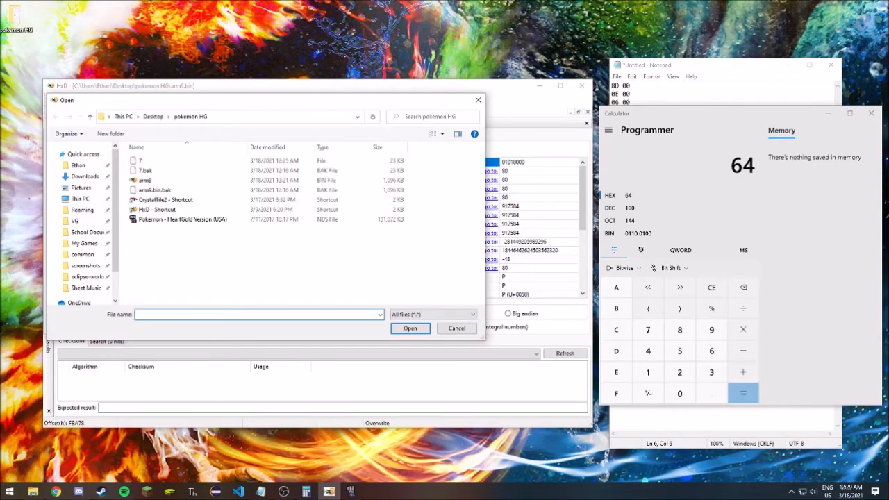
pyautogui.click(457, 329)
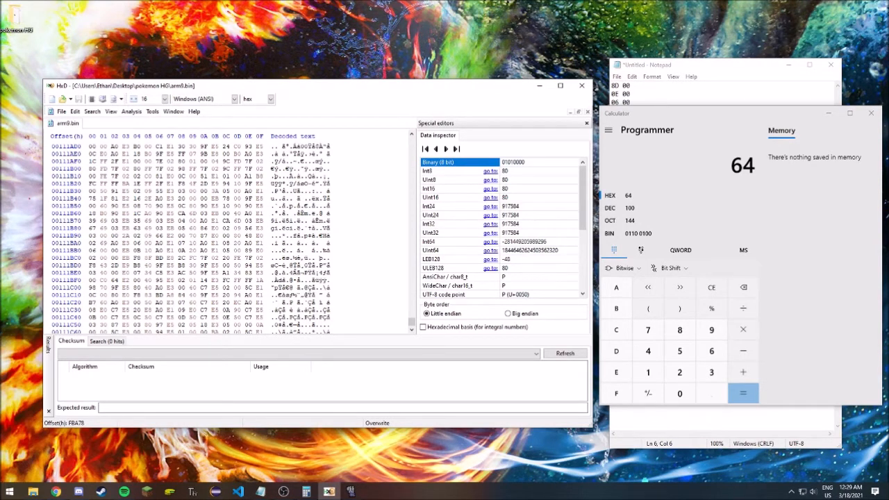
pyautogui.click(100, 122)
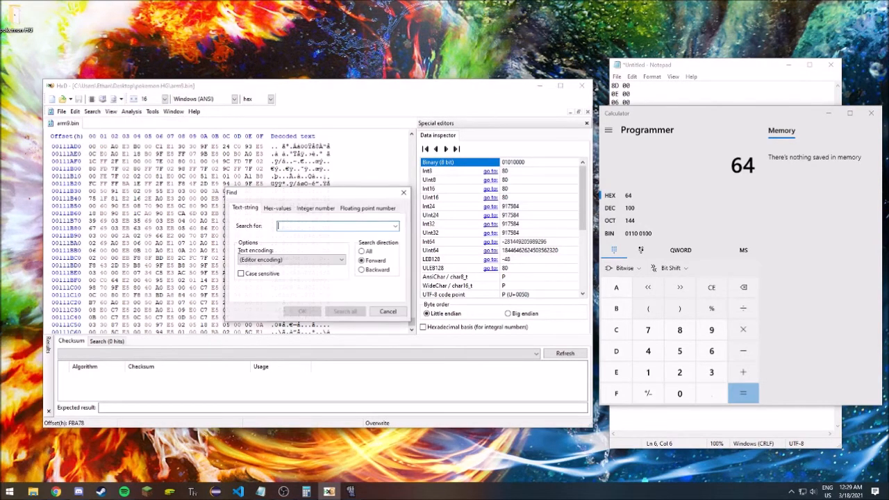
pyautogui.click(277, 208)
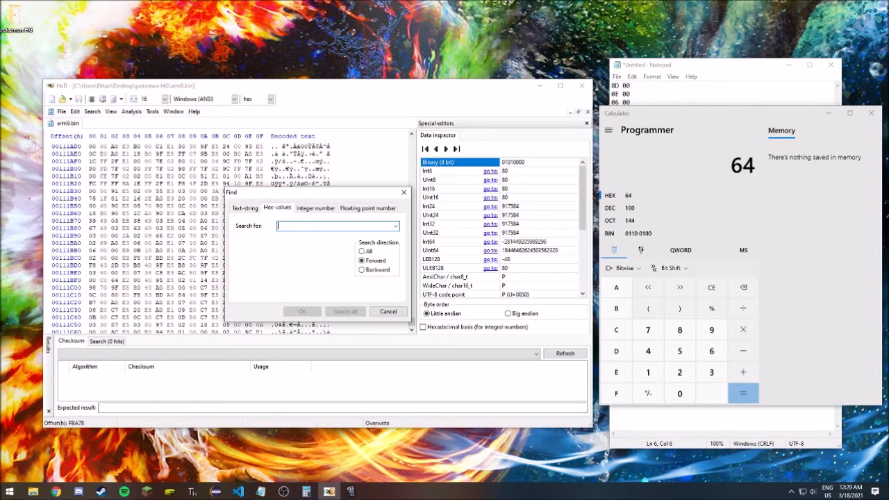
pyautogui.write('04 00')
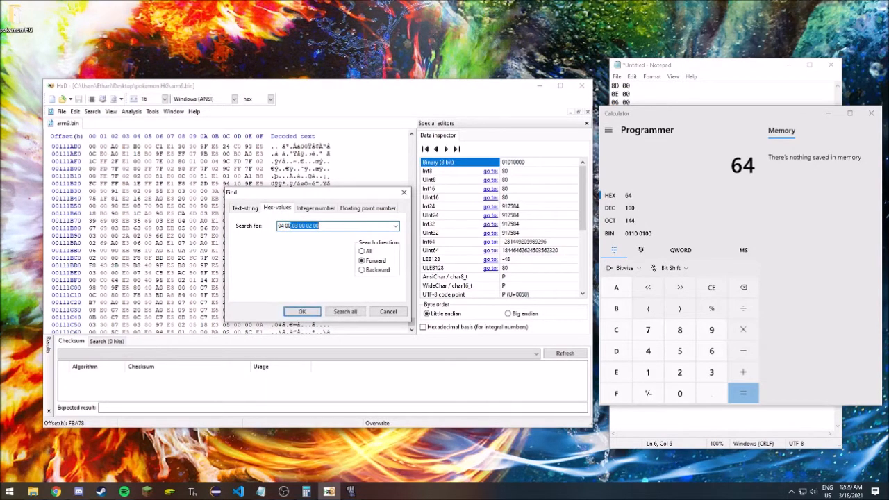
pyautogui.write(' 01 00 03 00 03 00')
pyautogui.press('Return')
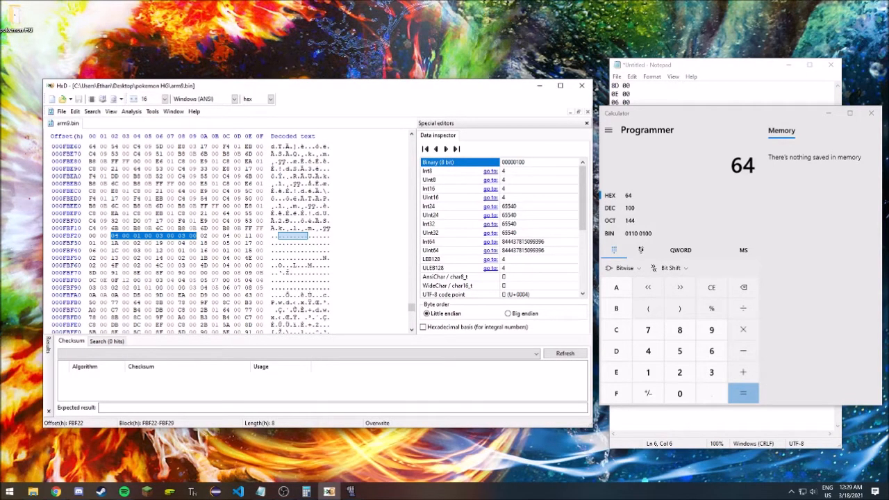
# - Select the item bytes 04 00 at offset FBF22 and compare them with Bulbapedia's Generation IV item index list
pyautogui.moveTo(113, 235); pyautogui.dragTo(128, 235)
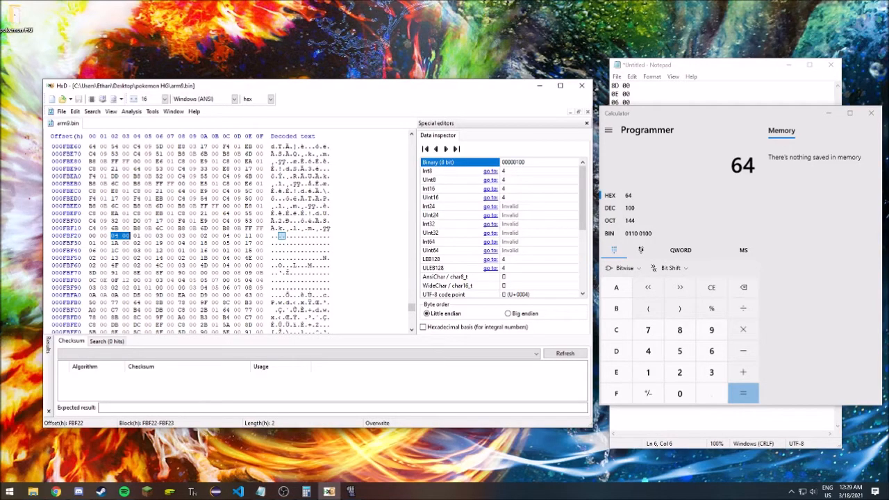
pyautogui.click(55, 492)
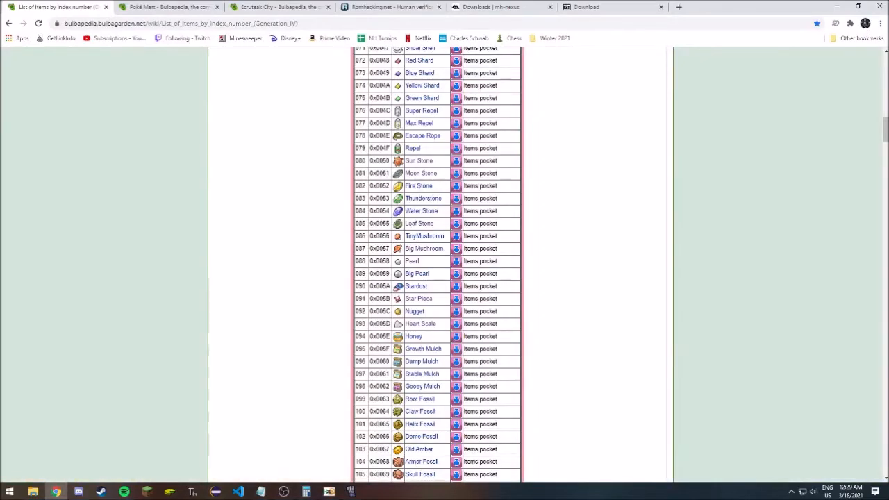
pyautogui.scroll(20, 444, 271)
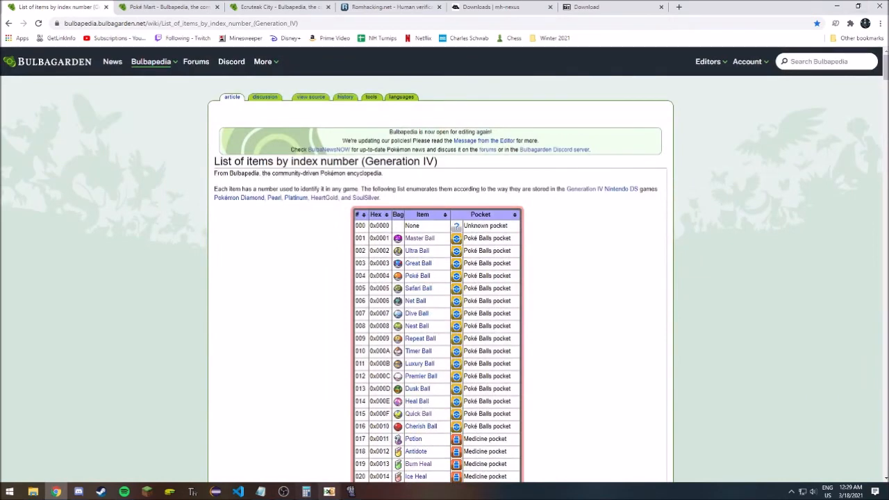
pyautogui.click(329, 491)
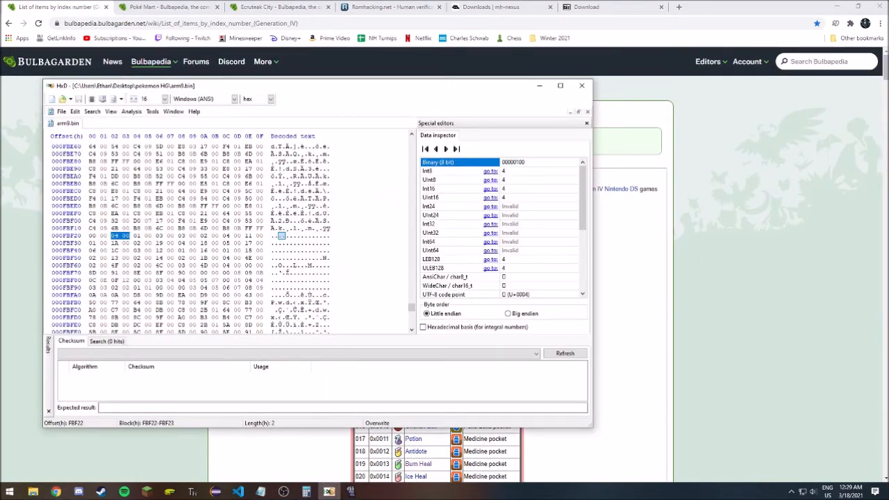
# - Examine the item and badge-requirement byte pairs from offset FBF24 to FBF2B, and return the cursor to FBF22
pyautogui.moveTo(136, 237); pyautogui.dragTo(150, 236)
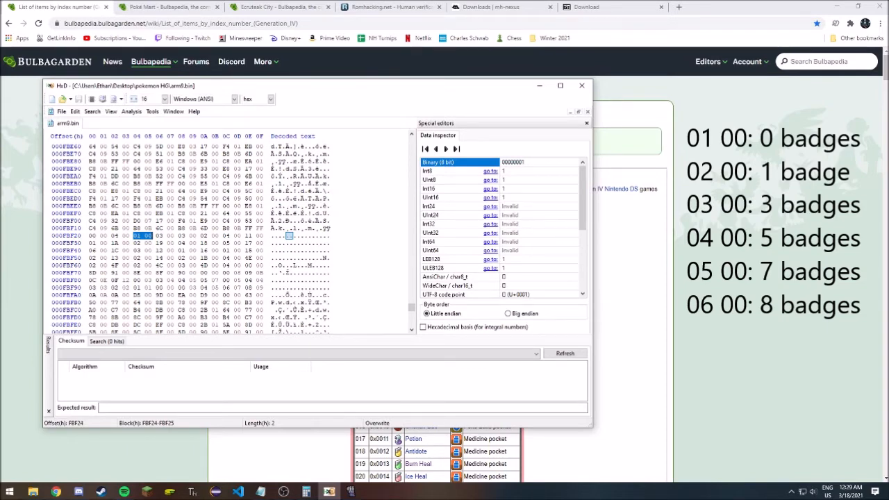
pyautogui.moveTo(159, 236); pyautogui.dragTo(171, 236)
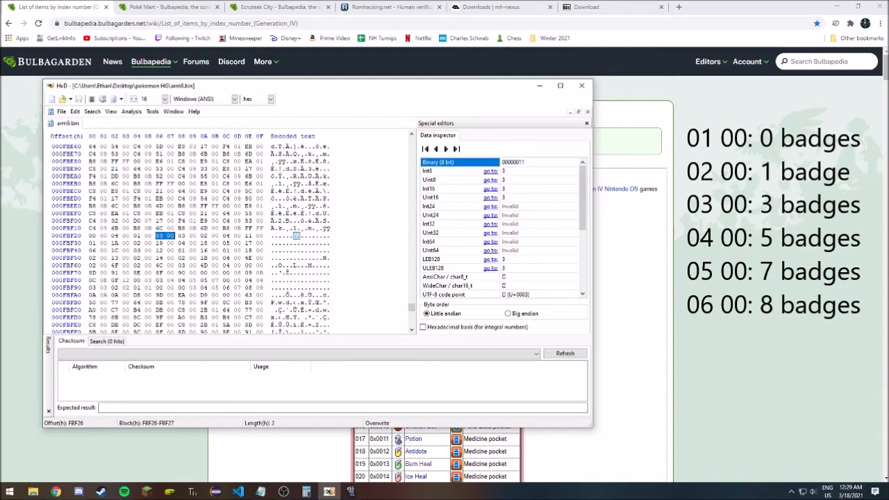
pyautogui.moveTo(467, 85); pyautogui.dragTo(491, 111)
pyautogui.moveTo(205, 257); pyautogui.dragTo(223, 258)
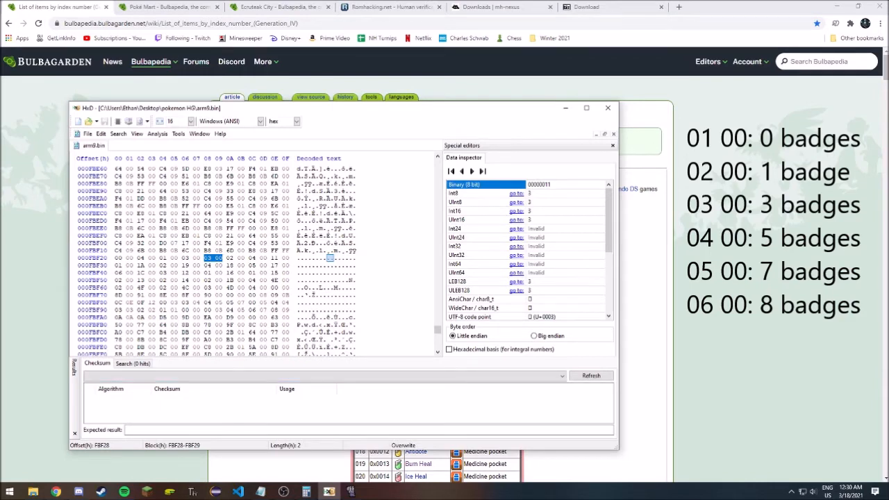
pyautogui.click(228, 257)
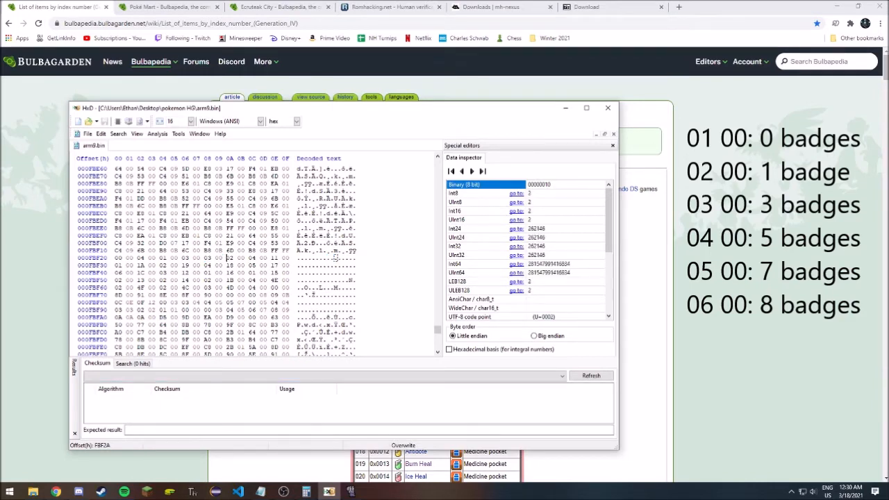
pyautogui.hotkey('shift', 'Right')
pyautogui.hotkey('shift', 'Right')
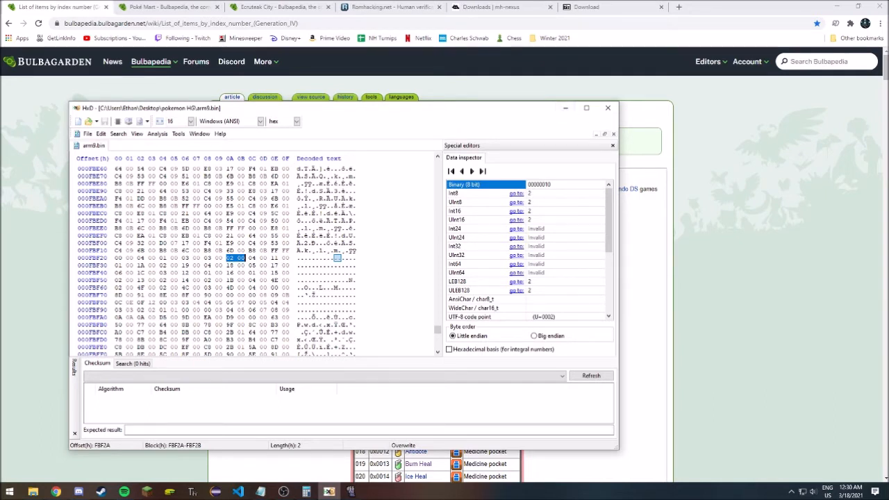
pyautogui.click(305, 258)
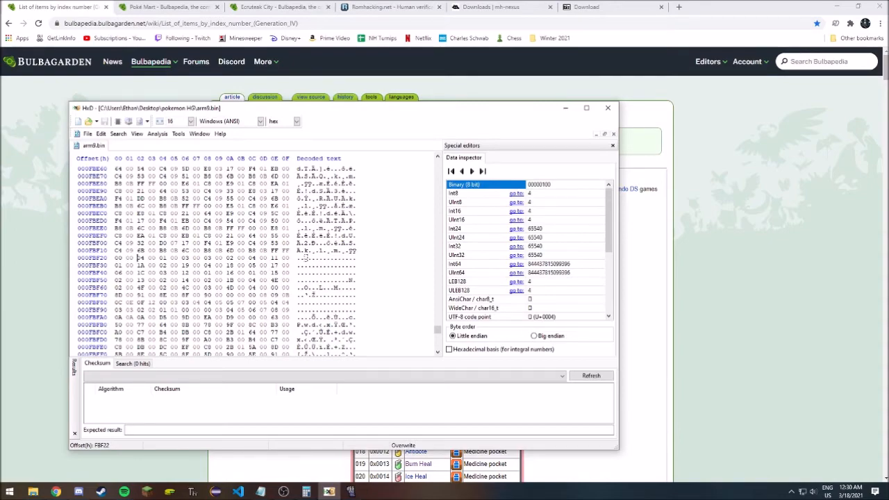
# - Look up the Generation IV lower cashier stock and badge requirements on Bulbapedia's Poké Mart page
pyautogui.click(167, 7)
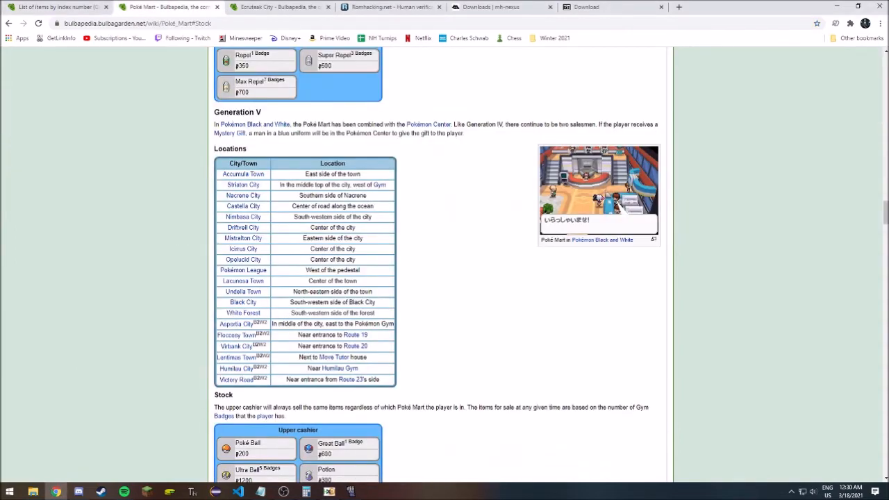
pyautogui.scroll(20, 437, 264)
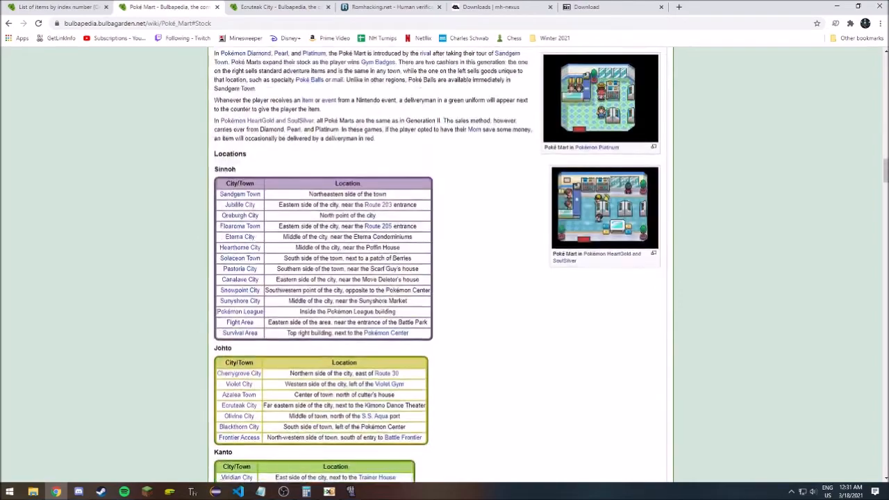
pyautogui.scroll(-4, 257, 266)
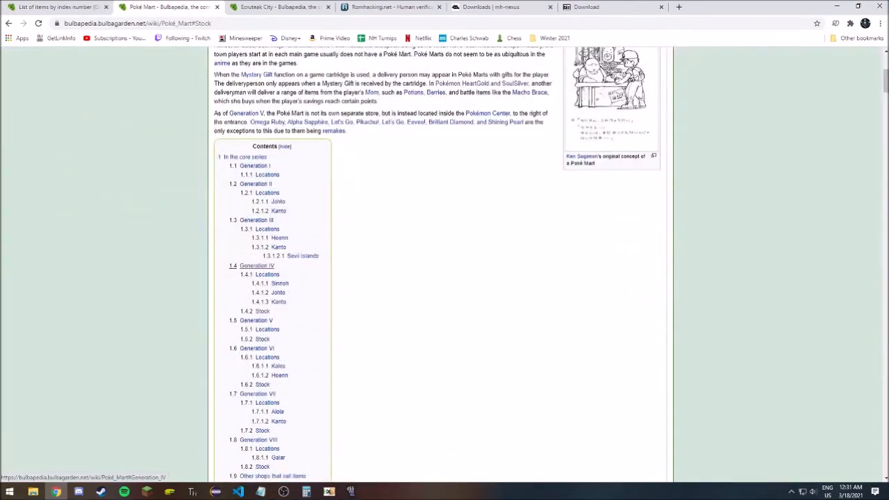
pyautogui.click(257, 266)
pyautogui.scroll(-10, 437, 264)
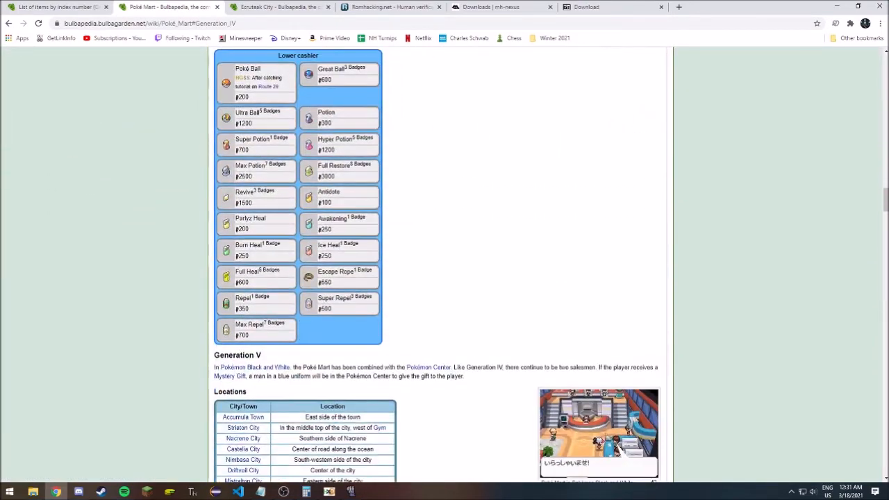
pyautogui.scroll(2, 437, 263)
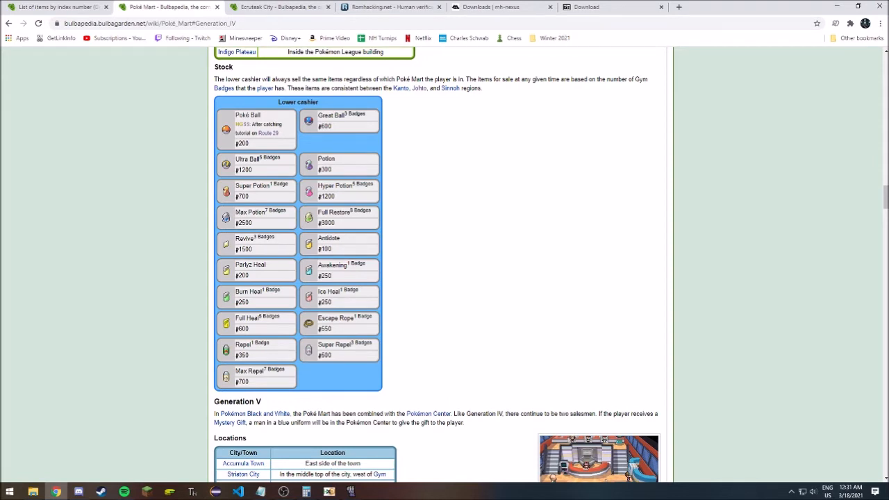
# - Search the Generation IV item index list for "repel" to look up Repel's hex index
pyautogui.hotkey('ctrl', 'shift', 'Tab')
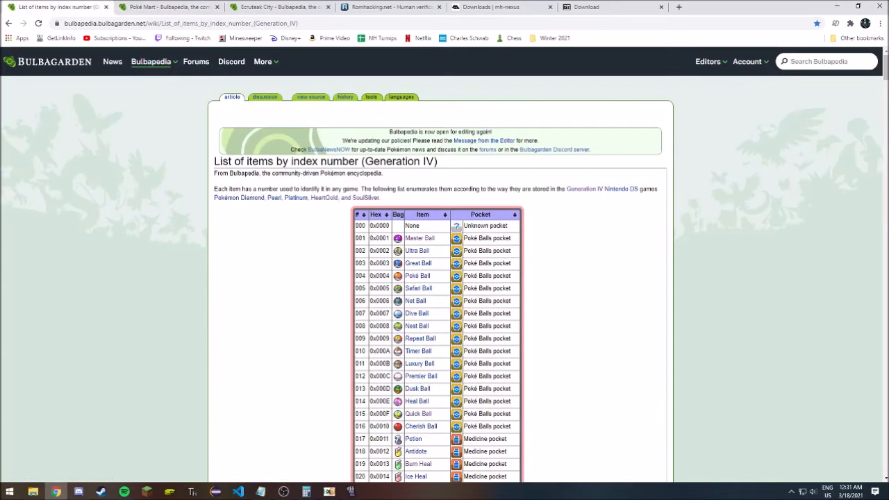
pyautogui.scroll(-12, 445, 263)
pyautogui.hotkey('ctrl', 'f')
pyautogui.write('repel')
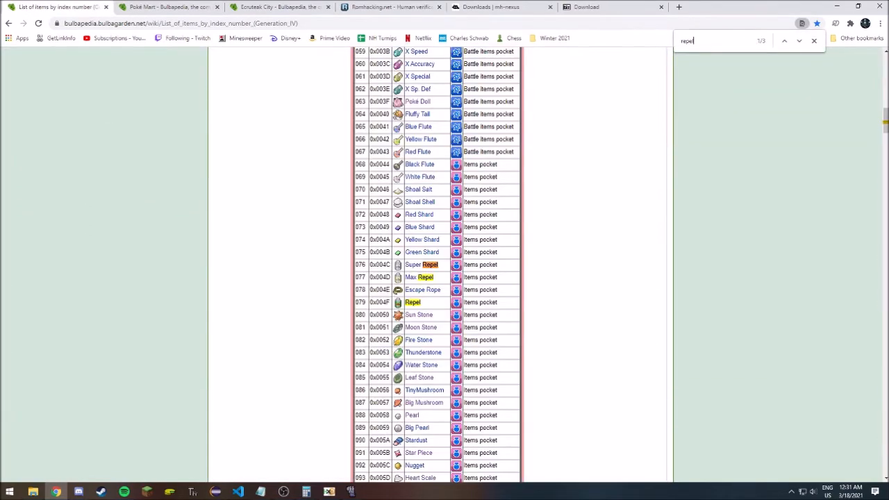
pyautogui.scroll(-1, 389, 277)
pyautogui.moveTo(390, 256); pyautogui.dragTo(380, 256)
# - Replace all of the Notepad notes with Repel's byte pair 4F 00
pyautogui.click(260, 492)
pyautogui.hotkey('ctrl', 'a')
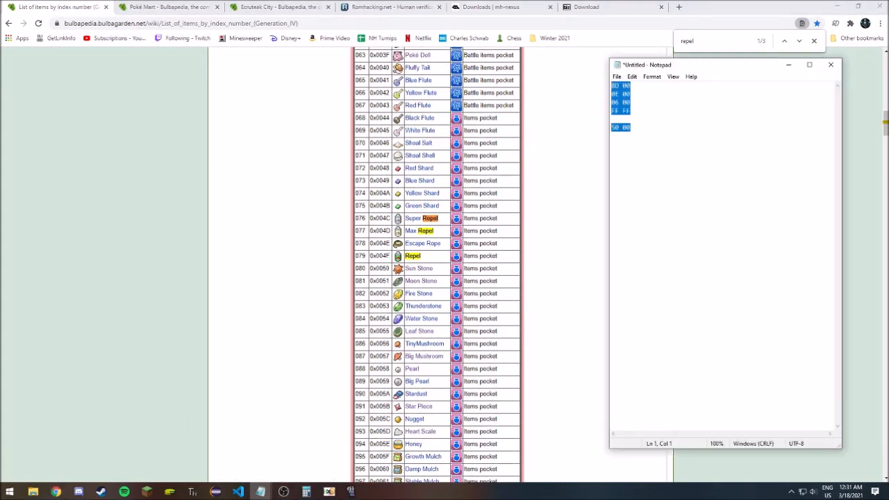
pyautogui.press('BackSpace')
pyautogui.write('4F 00')
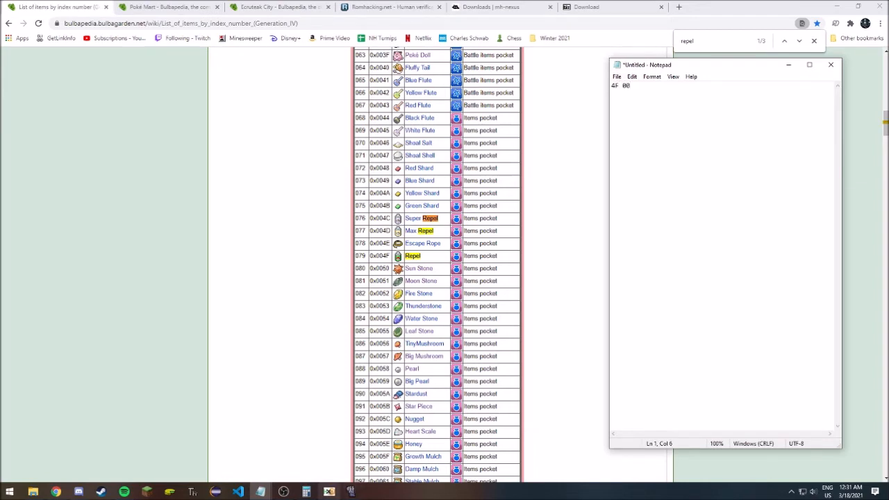
# - Place the cursor on Repel's byte pair at offset FBF62 in arm9.bin and check the lower cashier stock on Bulbapedia's Poké Mart page
pyautogui.click(329, 491)
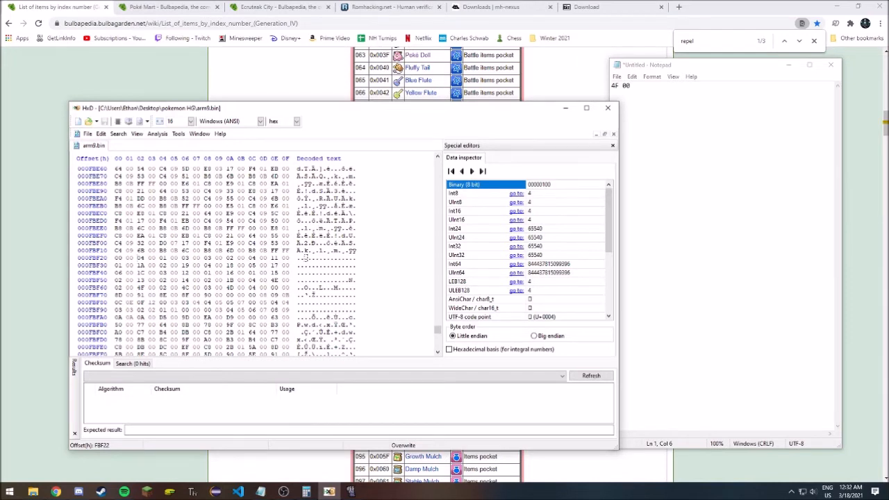
pyautogui.click(139, 287)
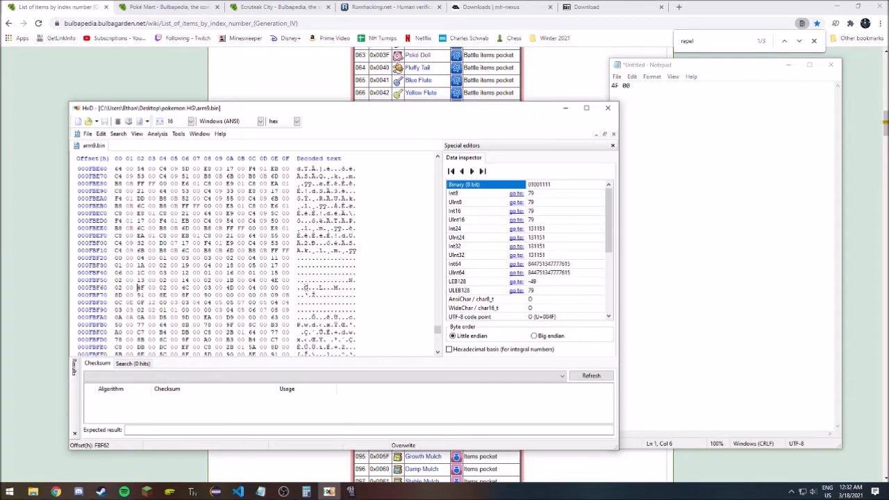
pyautogui.click(142, 77)
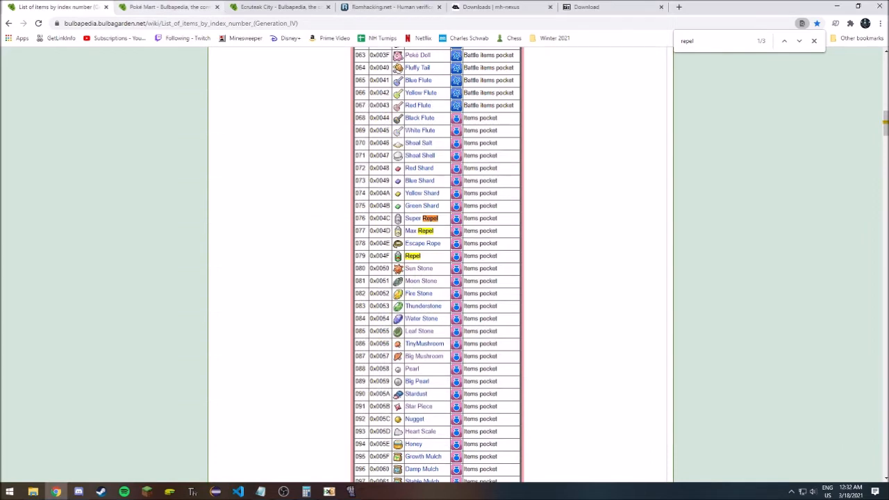
pyautogui.hotkey('ctrl', 'Tab')
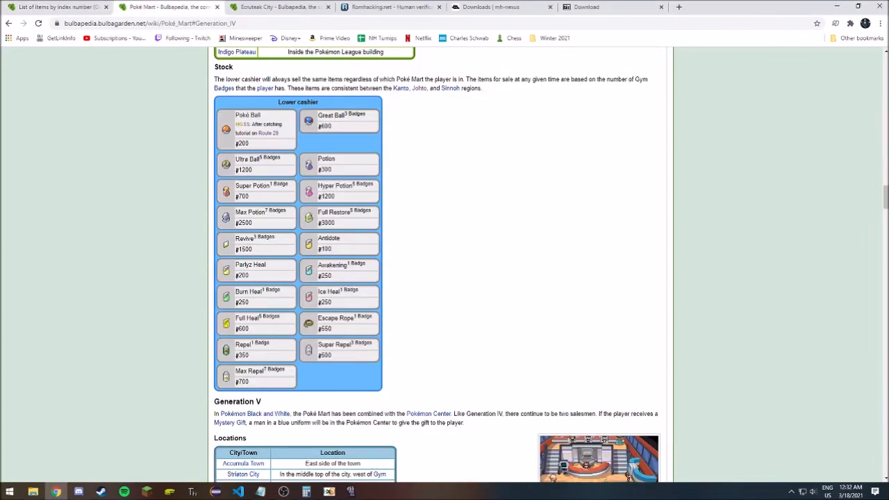
pyautogui.click(329, 491)
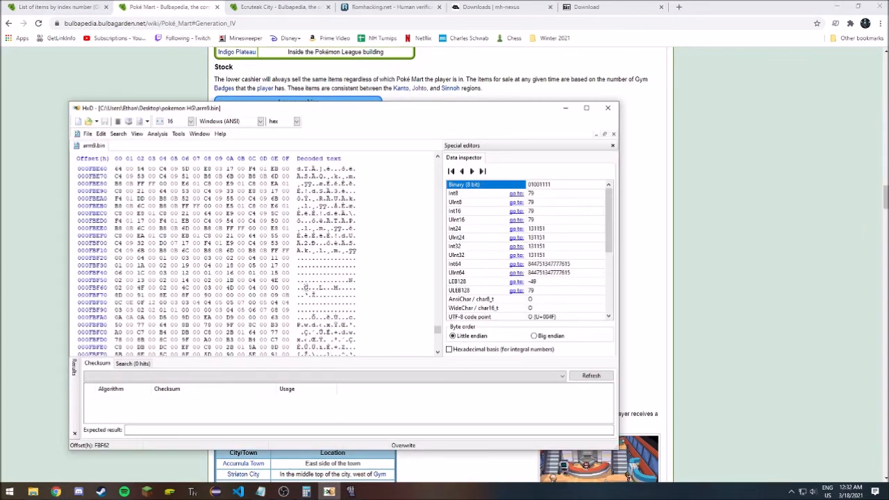
# - Look up Focus Sash's hex index in Bulbapedia's Generation IV item index list
pyautogui.click(58, 7)
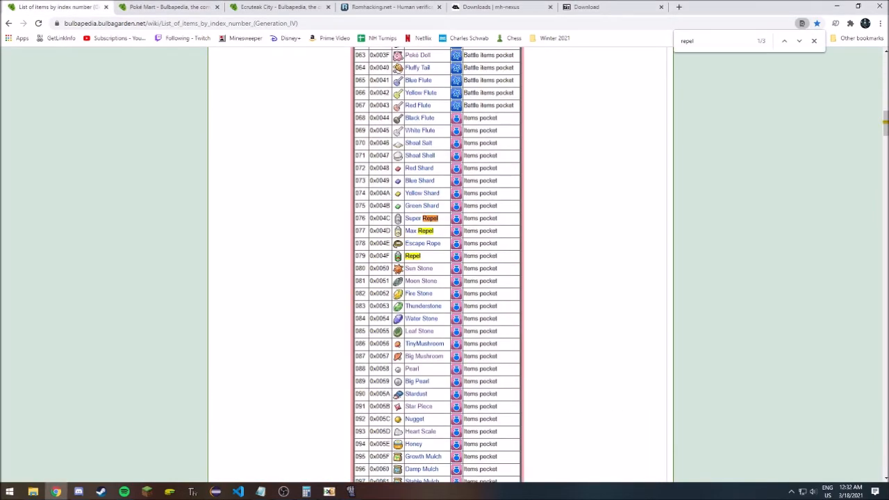
pyautogui.click(814, 41)
pyautogui.moveTo(885, 123); pyautogui.dragTo(885, 279)
pyautogui.scroll(-1, 437, 265)
pyautogui.scroll(2, 437, 265)
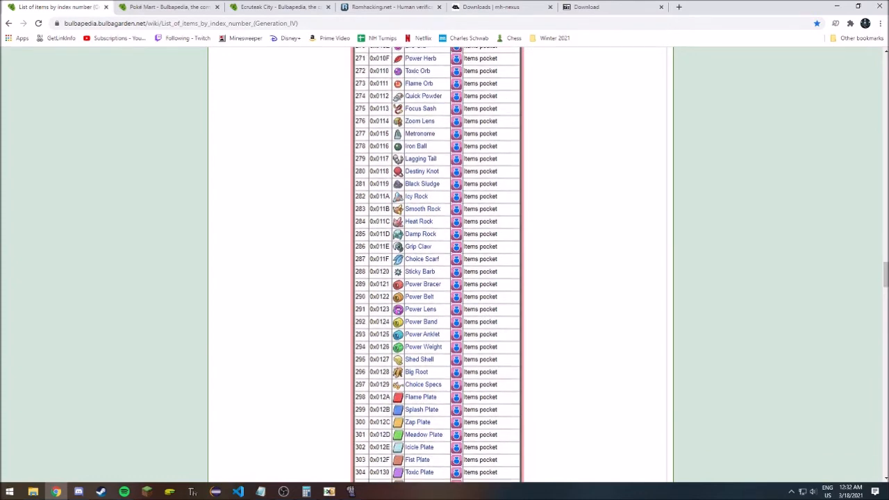
pyautogui.scroll(3, 397, 261)
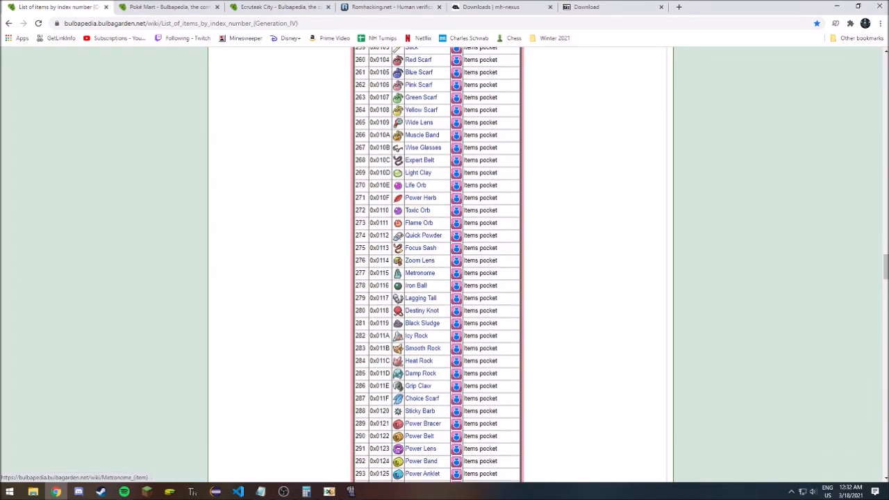
pyautogui.moveTo(376, 248); pyautogui.dragTo(388, 248)
pyautogui.click(389, 248)
# - Add Focus Sash's byte pair 13 01 and the badge requirement 06 00 on separate lines below Repel's pair in the Notepad notes
pyautogui.click(260, 491)
pyautogui.click(307, 448)
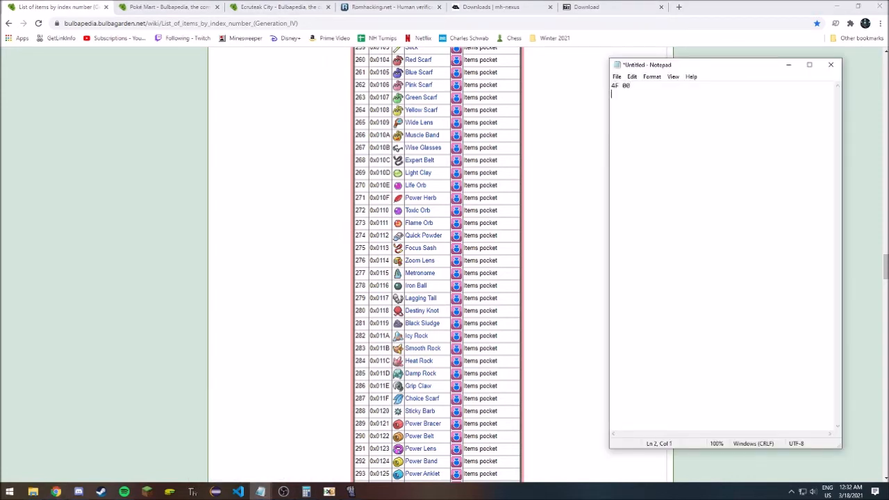
pyautogui.write('13 01')
pyautogui.write('06')
pyautogui.write(' 00')
# - In HxD, overwrite the four bytes from offset FBF62 with 13 01 06 00 and save arm9.bin
pyautogui.click(329, 492)
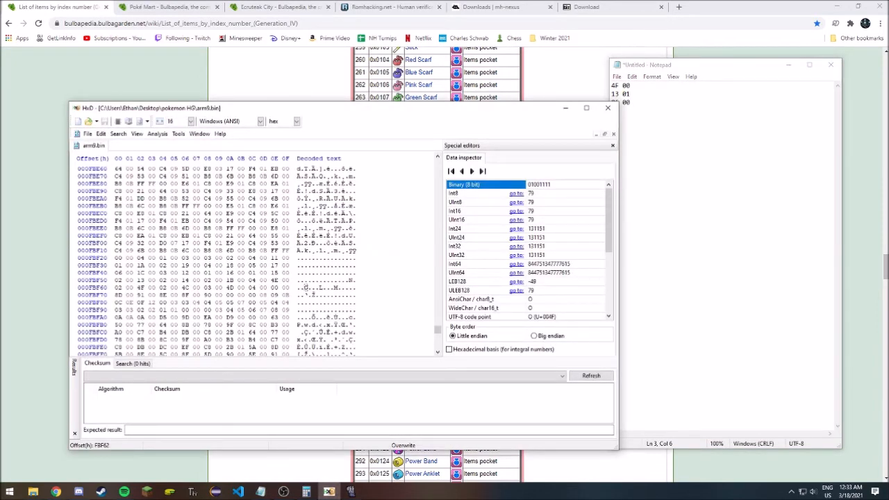
pyautogui.write('13 01 ')
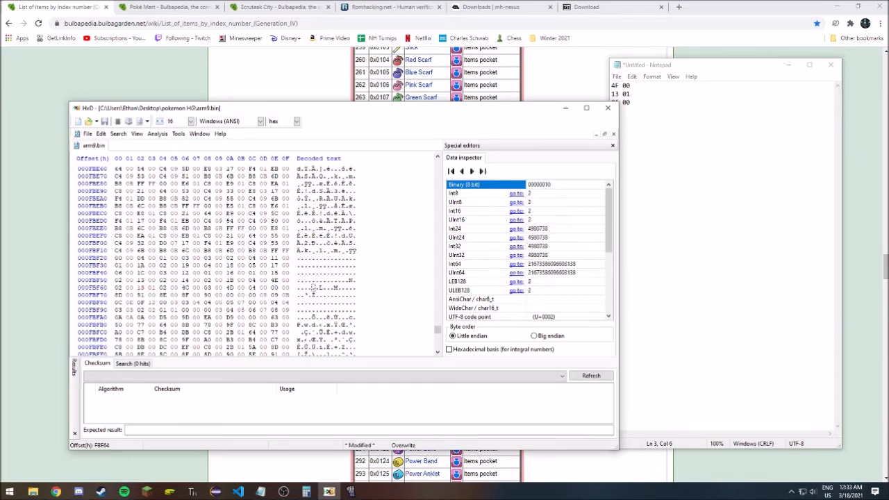
pyautogui.write('06 00')
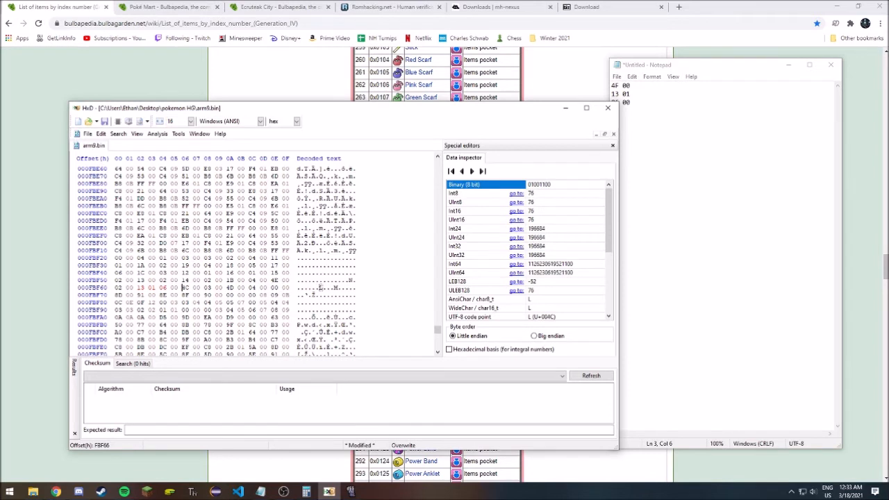
pyautogui.hotkey('ctrl', 's')
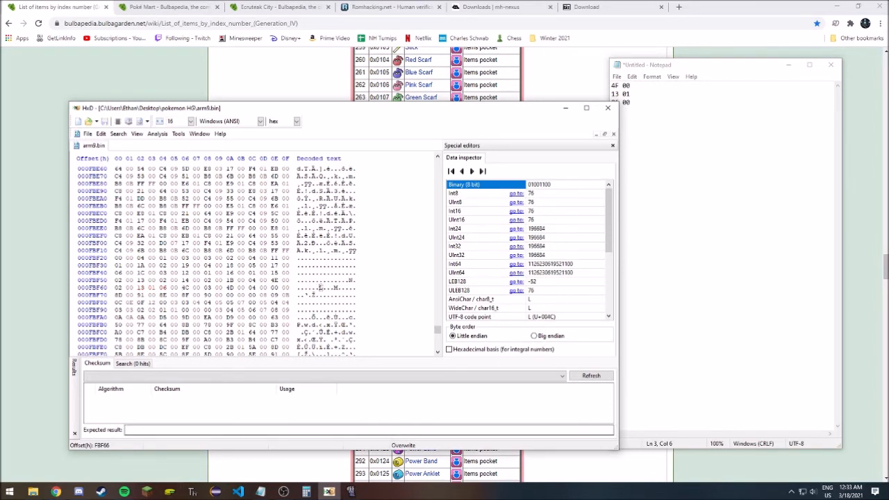
# - Open the item data file 7 from the pokemon HG folder and move the HxD window clear of the Notepad notes
pyautogui.click(88, 133)
pyautogui.click(101, 153)
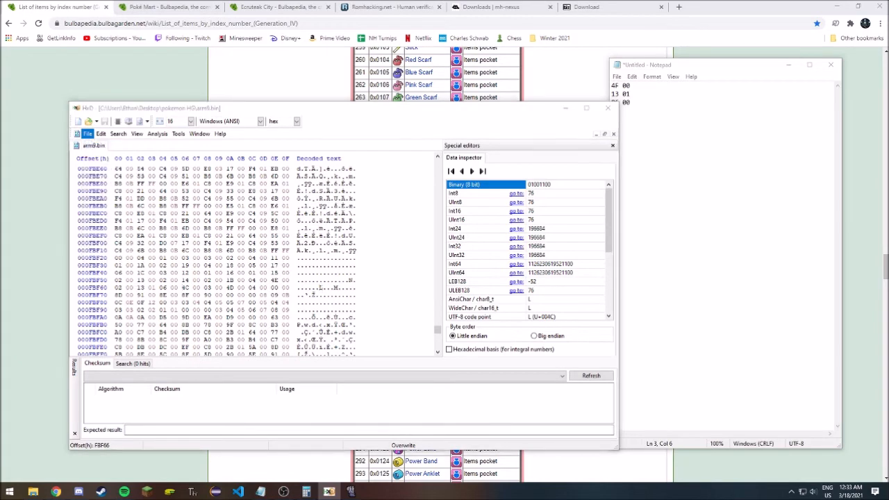
pyautogui.doubleClick(167, 183)
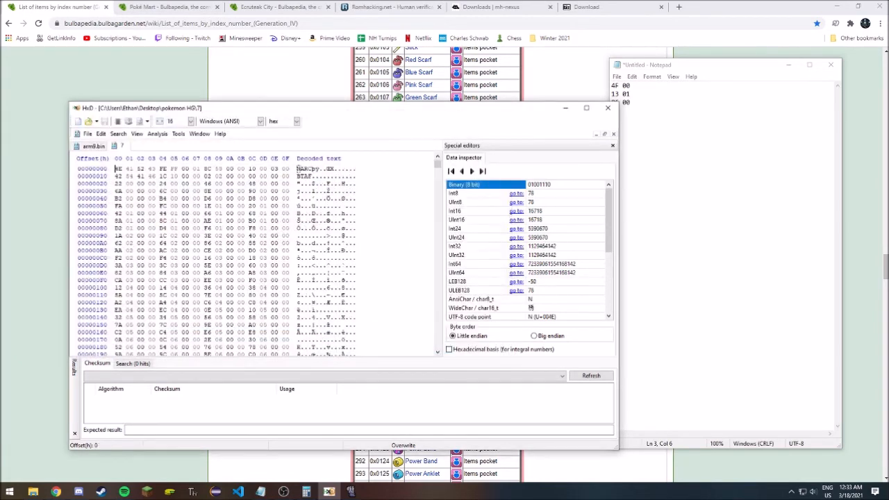
pyautogui.moveTo(513, 114); pyautogui.dragTo(465, 114)
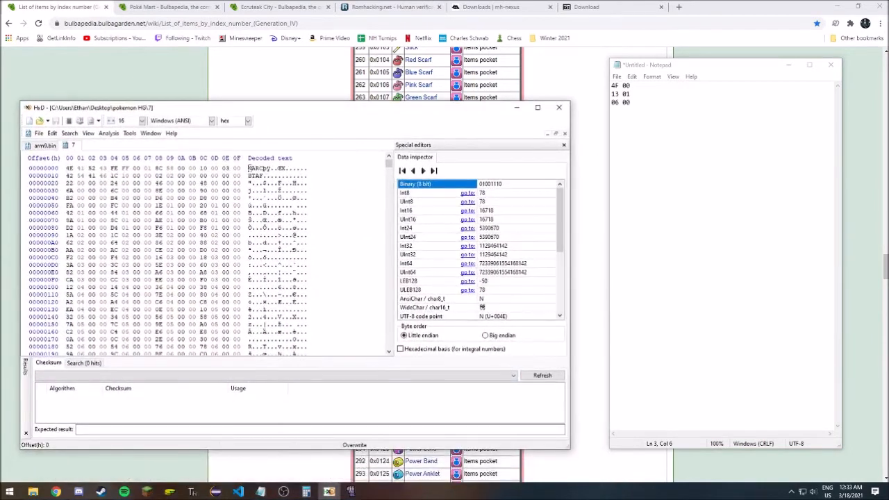
# - Calculate Focus Sash's data offset in Calculator's hexadecimal mode by multiplying 113 by 24 and adding D2C
pyautogui.click(306, 492)
pyautogui.click(711, 286)
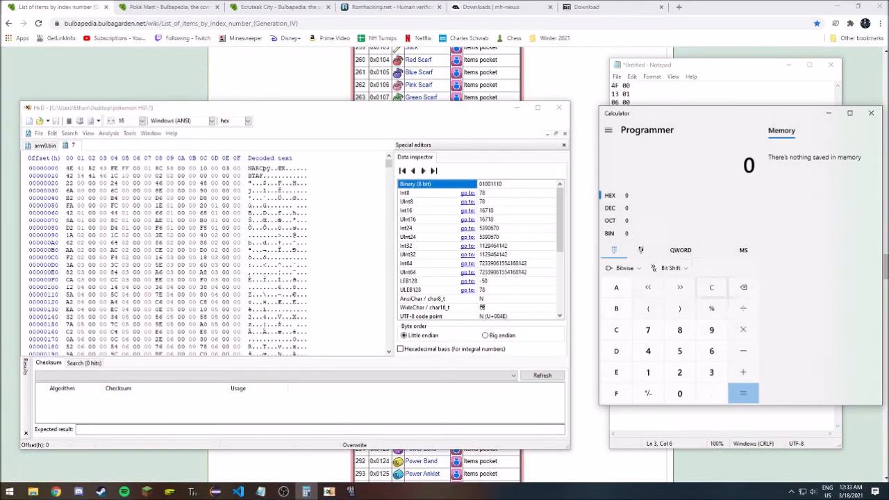
pyautogui.write('113*24')
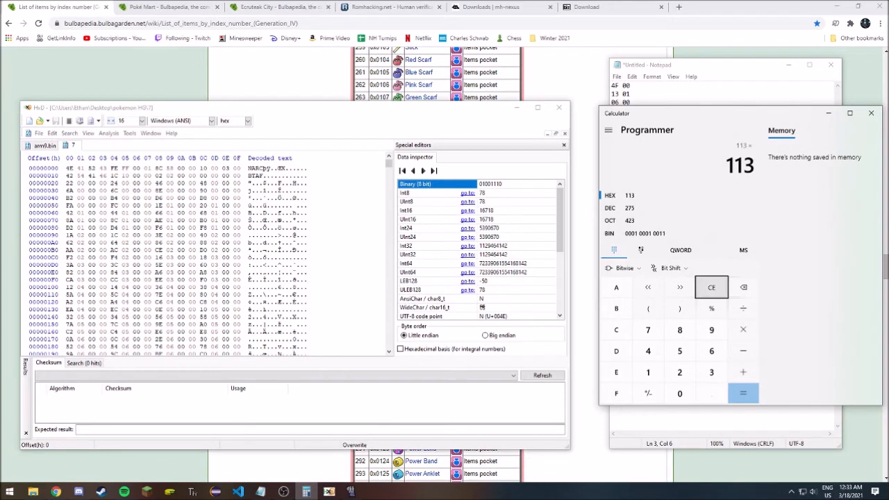
pyautogui.press('Return')
pyautogui.write('+')
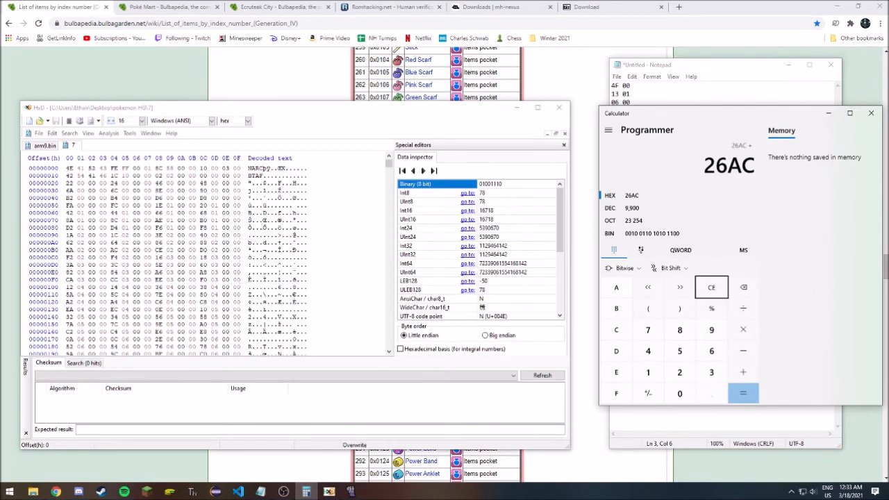
pyautogui.write('d2c')
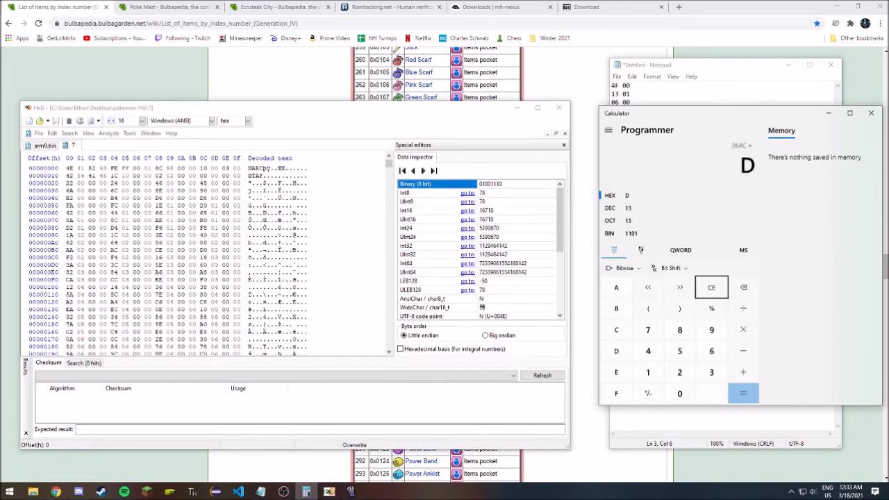
pyautogui.press('Return')
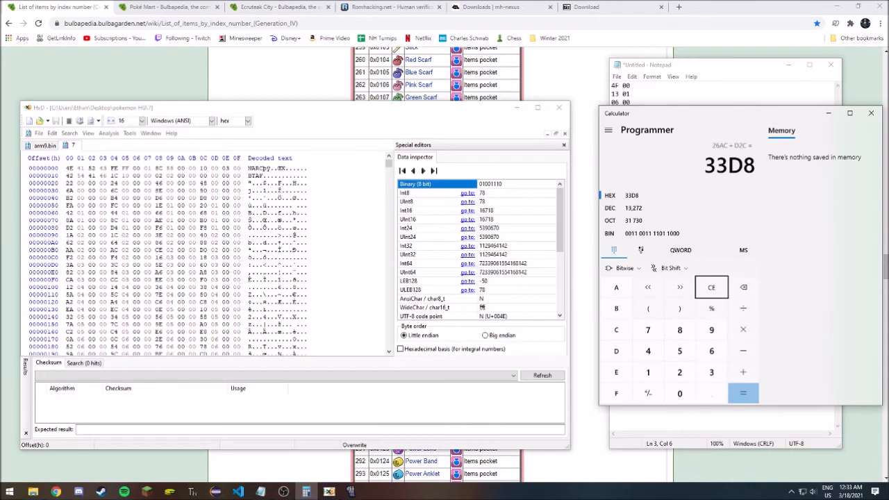
# - Go to hex offset 33D8 from the beginning of file 7 in HxD
pyautogui.hotkey('alt', 'Tab')
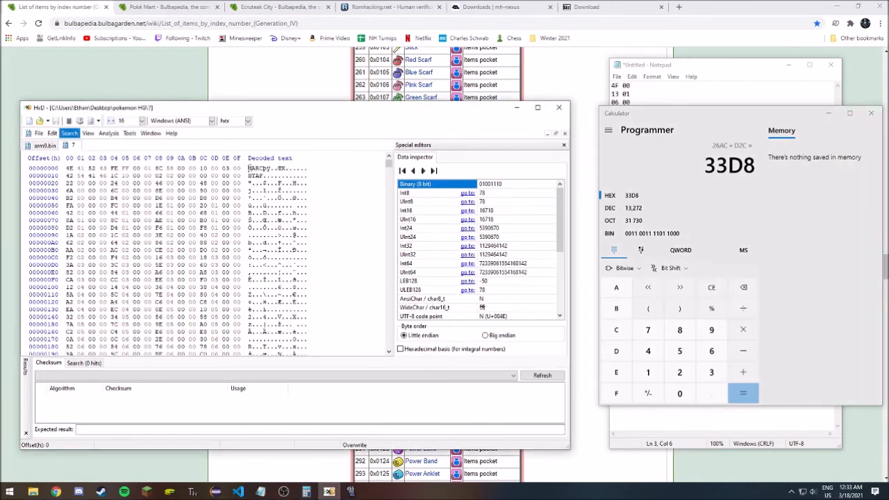
pyautogui.click(70, 133)
pyautogui.click(79, 183)
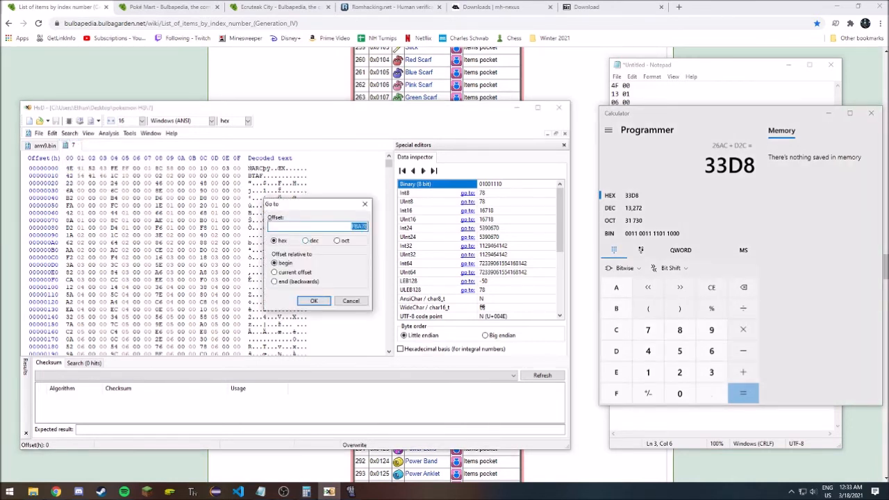
pyautogui.write('33D8')
pyautogui.press('Return')
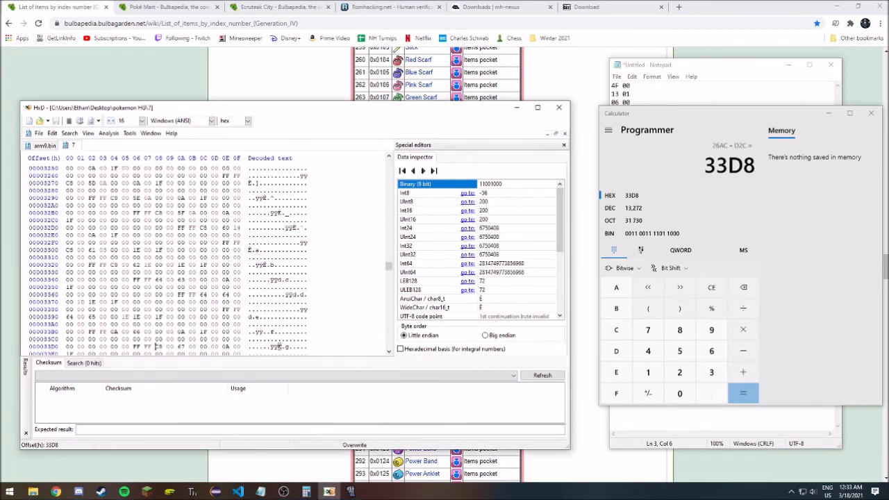
pyautogui.scroll(-1, 178, 260)
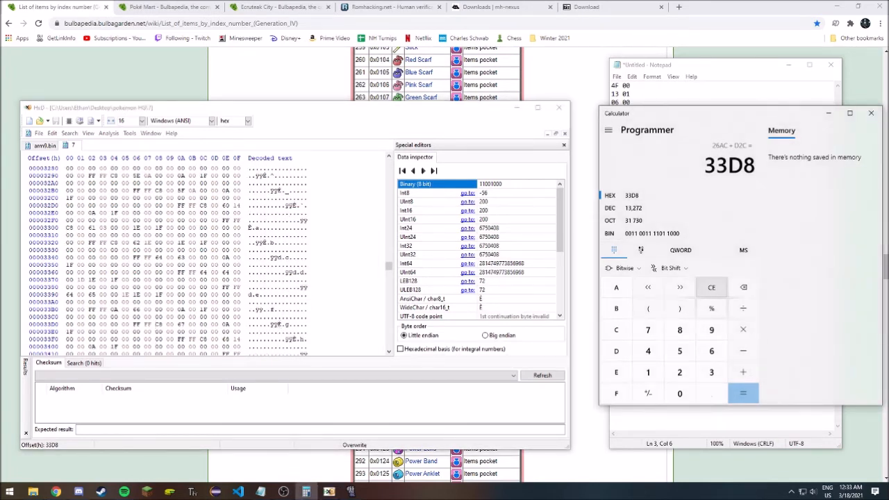
# - Convert hex C8 to decimal in Calculator, and enter decimal 1000 to get the new price's hex value
pyautogui.click(711, 287)
pyautogui.write('c8')
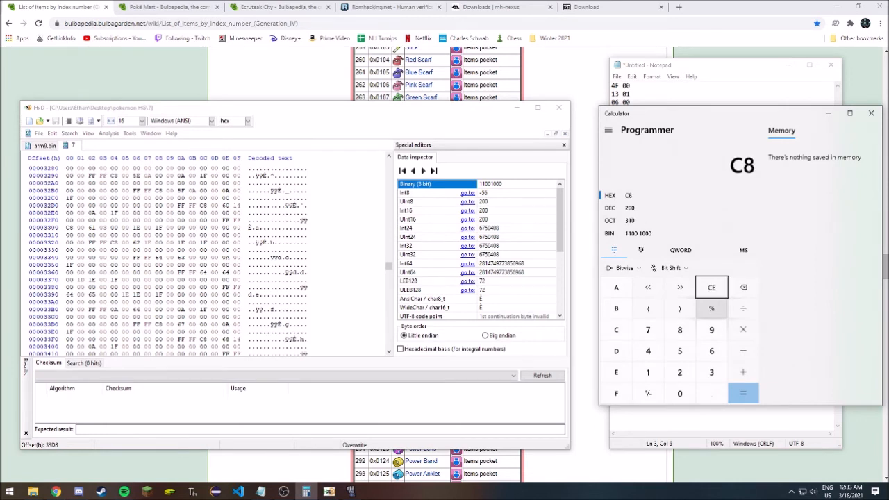
pyautogui.click(624, 208)
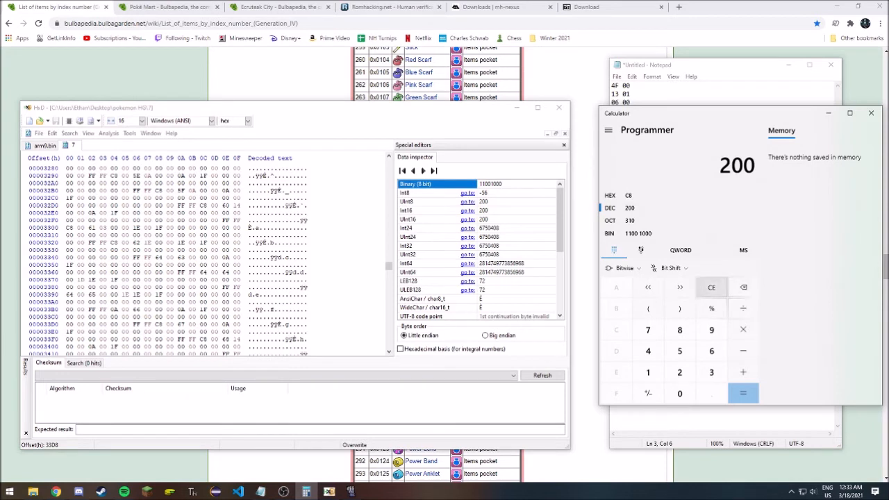
pyautogui.click(711, 287)
pyautogui.click(648, 372)
pyautogui.click(680, 393)
pyautogui.click(679, 393)
pyautogui.click(679, 393)
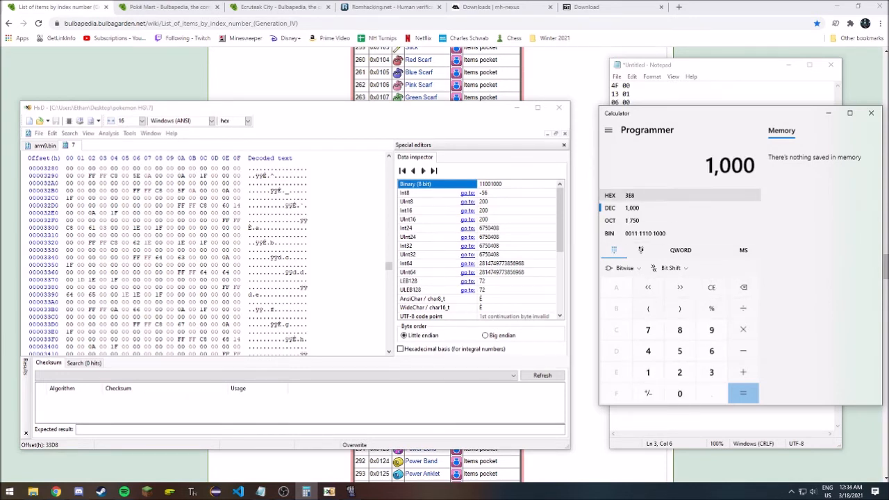
# - Overwrite Focus Sash's price bytes at offset 33D8 with E8 03 and save file 7
pyautogui.click(156, 324)
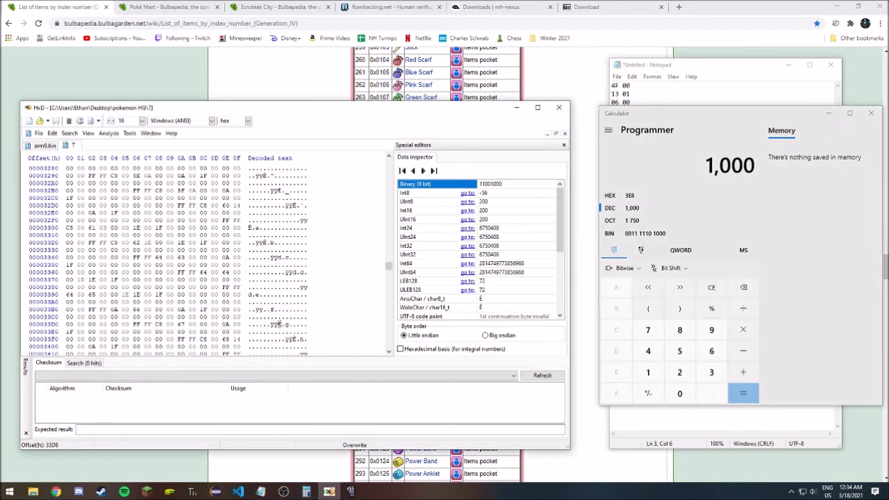
pyautogui.write('e8')
pyautogui.press('Right')
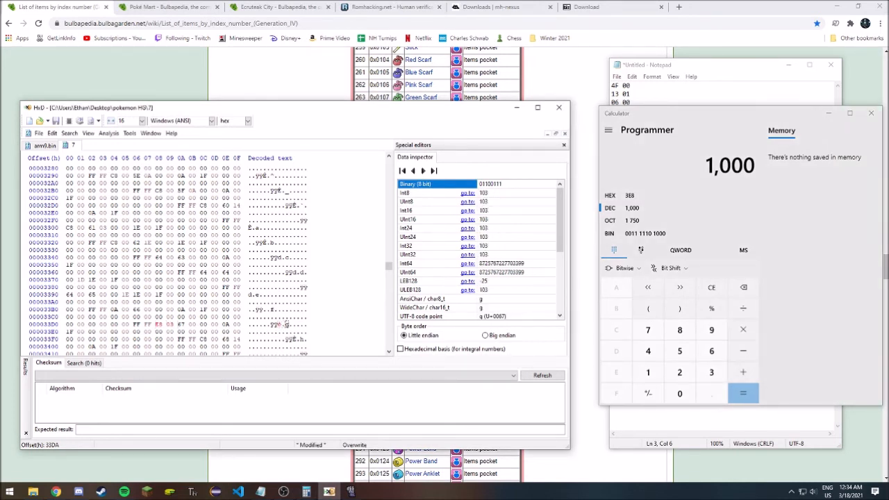
pyautogui.hotkey('ctrl', 's')
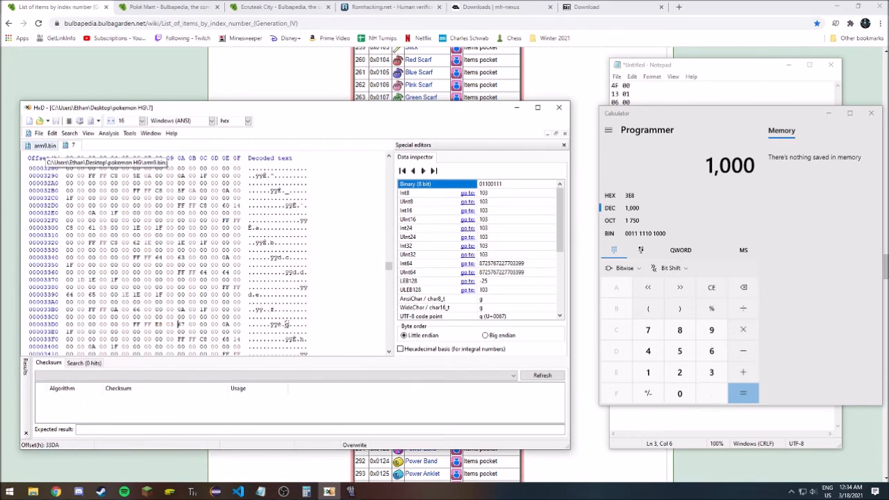
pyautogui.click(39, 132)
pyautogui.press('Escape')
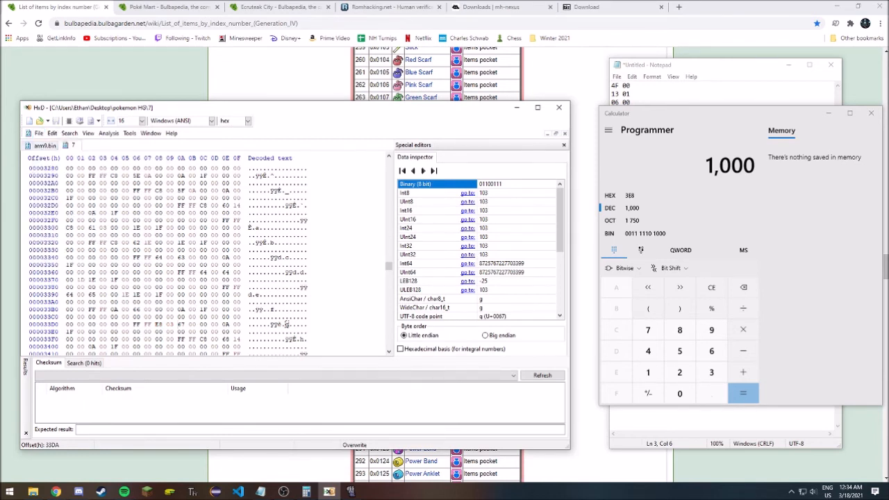
# - Check arm9.bin once more, close HxD, put the browser away and launch CrystalTile2 from the pokemon HG folder
pyautogui.click(43, 145)
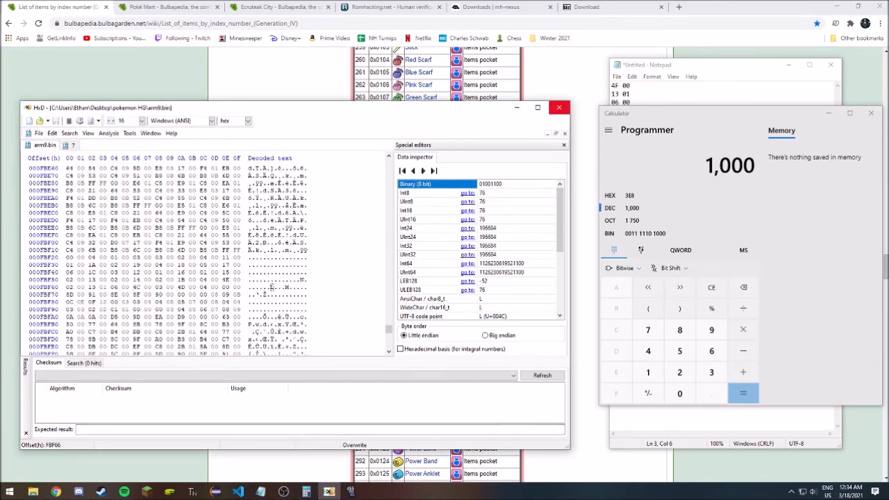
pyautogui.click(558, 107)
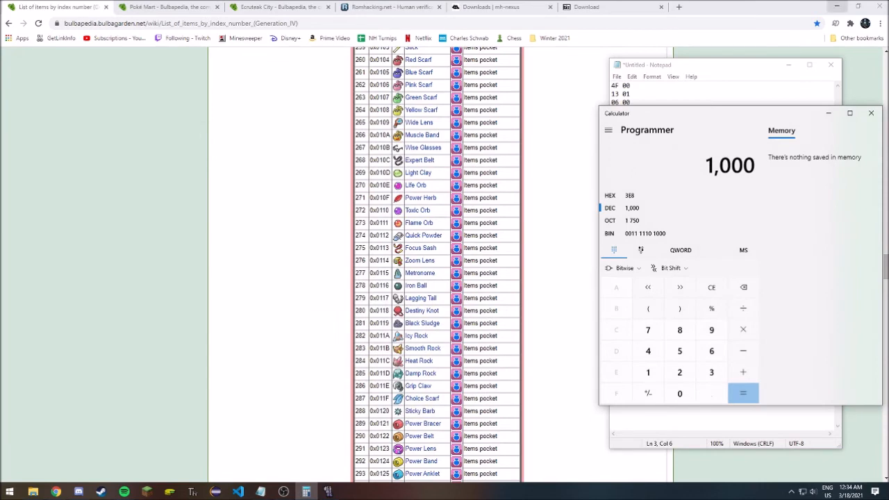
pyautogui.click(838, 6)
pyautogui.doubleClick(186, 225)
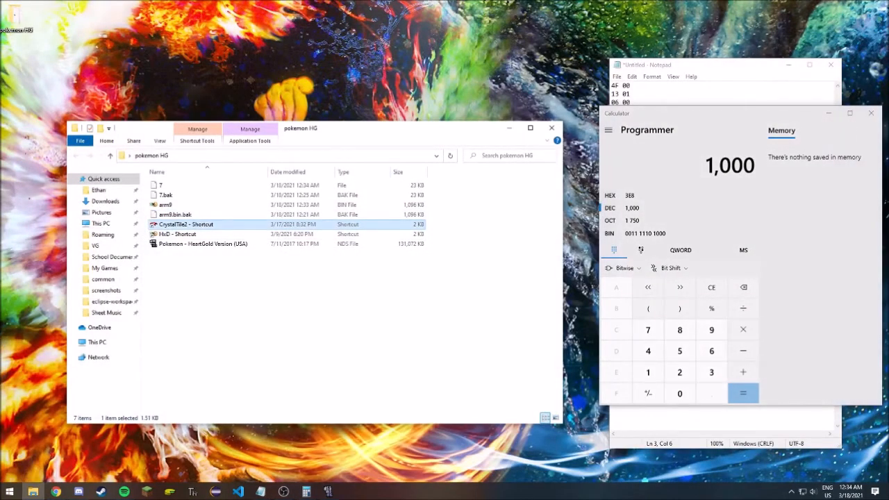
# - Open the Pokemon - HeartGold Version (USA) ROM and bring up its NDS file system
pyautogui.click(79, 60)
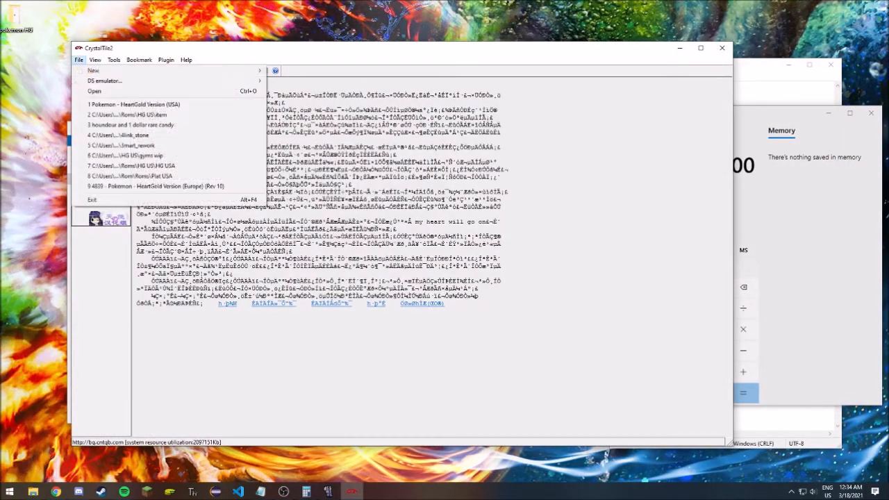
pyautogui.click(88, 87)
pyautogui.doubleClick(371, 188)
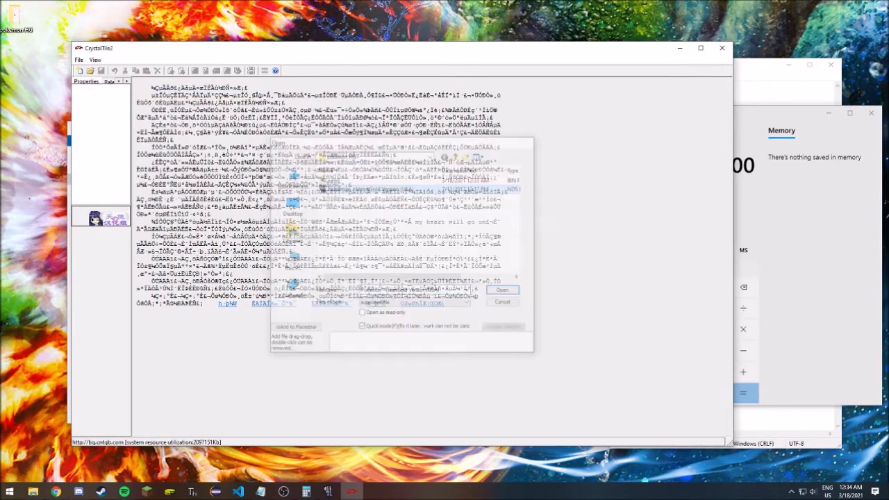
pyautogui.click(152, 60)
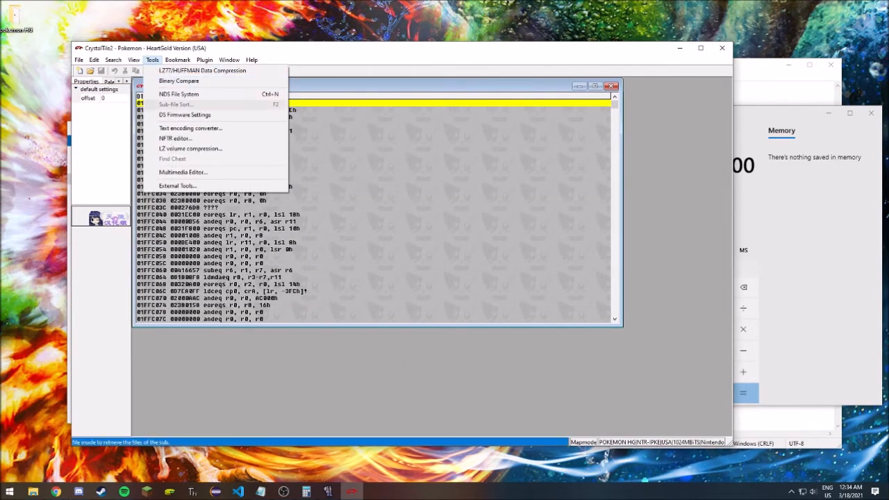
pyautogui.click(187, 92)
# - Import the edited arm9.bin from the pokemon HG folder over the ROM's ARM9 file
pyautogui.click(173, 138)
pyautogui.rightClick(188, 140)
pyautogui.click(212, 157)
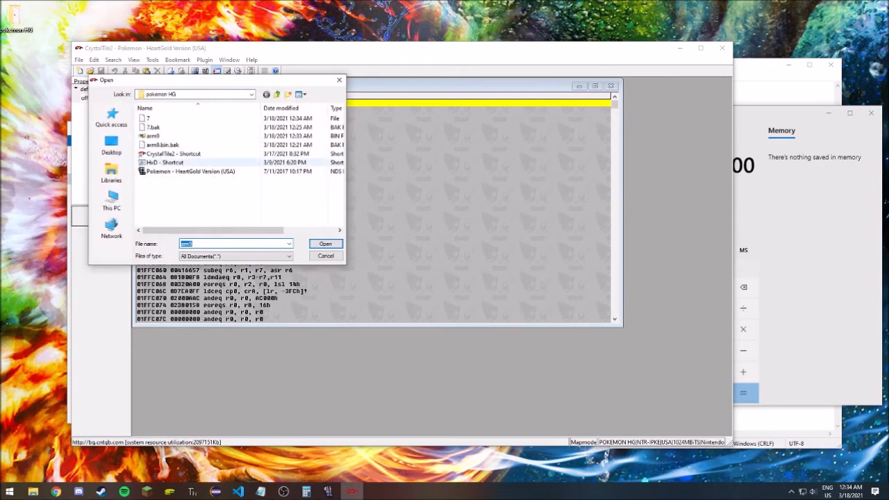
pyautogui.doubleClick(184, 137)
# - Import the edited file 7 over a/0/1/7 in the NDS file system
pyautogui.moveTo(290, 127); pyautogui.dragTo(291, 154)
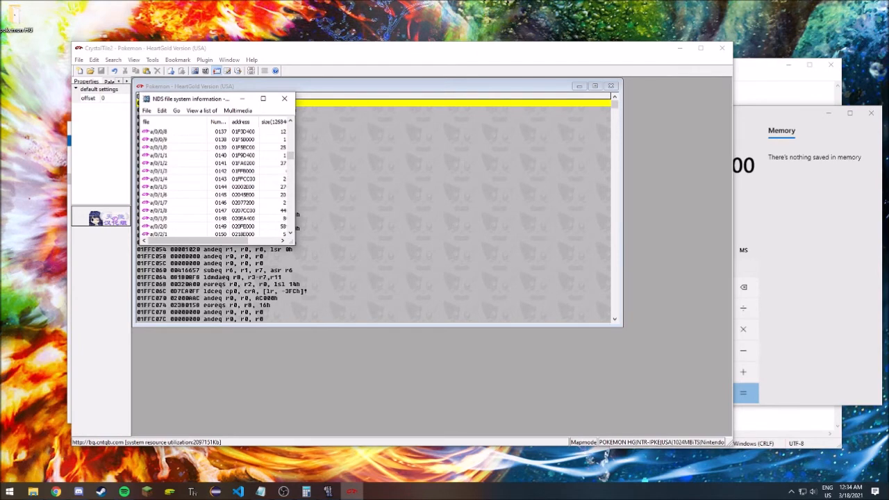
pyautogui.rightClick(173, 202)
pyautogui.click(195, 218)
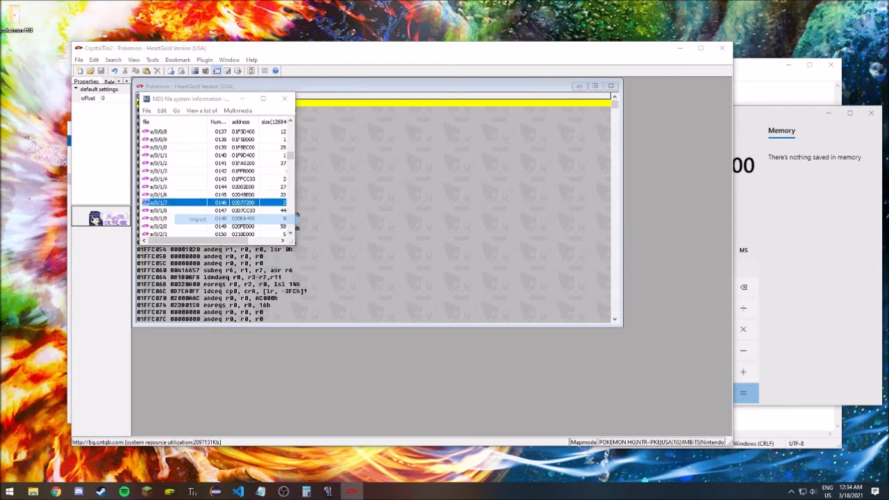
pyautogui.doubleClick(167, 118)
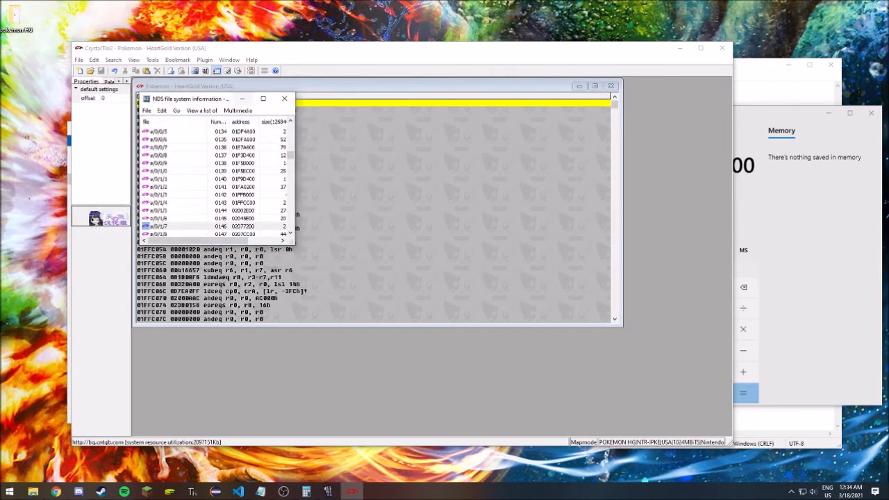
# - Close the NDS file system information window and exit CrystalTile2
pyautogui.click(283, 98)
pyautogui.click(78, 60)
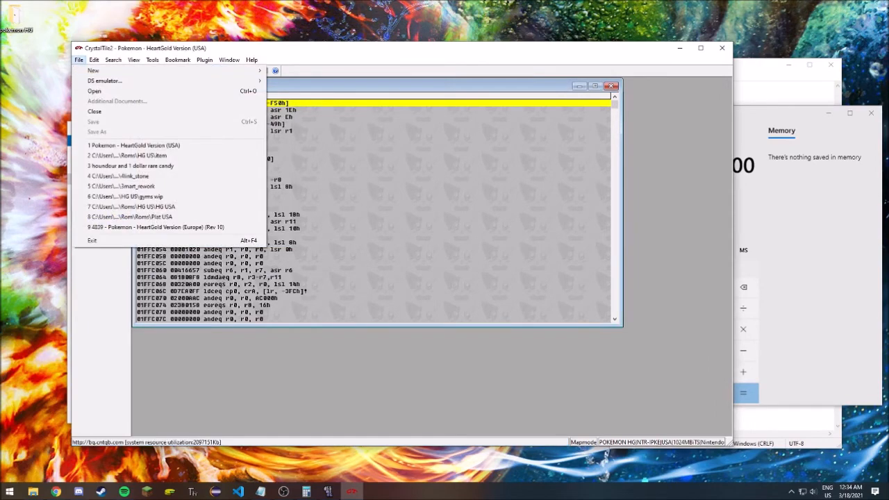
pyautogui.click(722, 48)
pyautogui.click(434, 277)
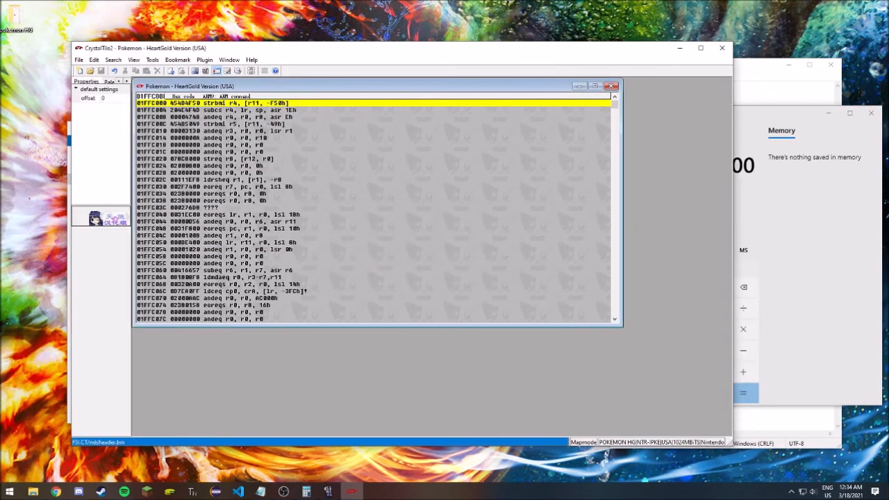
pyautogui.click(434, 276)
# - Switch to DeSmuME and load the edited Pokemon - HeartGold Version (USA) ROM
pyautogui.click(329, 492)
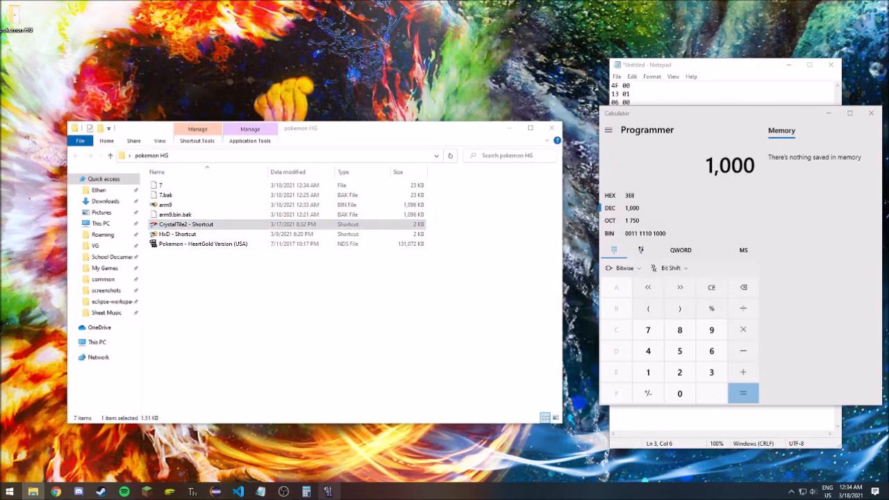
pyautogui.click(63, 63)
pyautogui.click(83, 74)
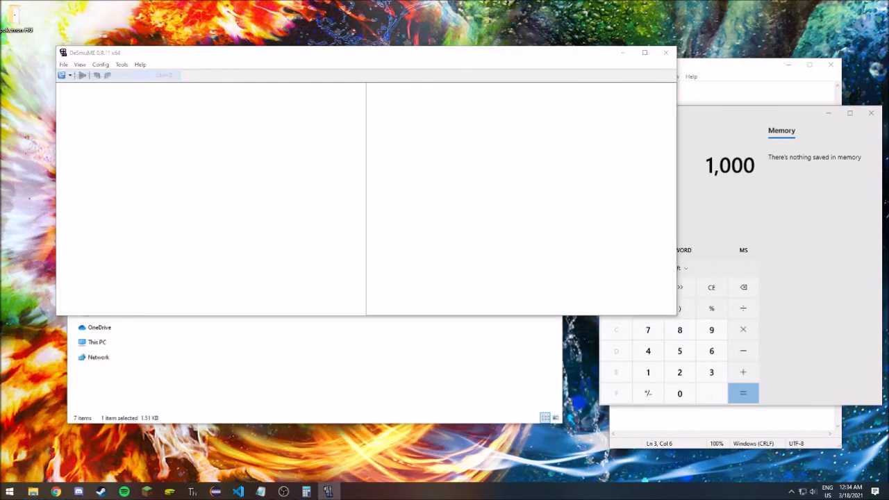
pyautogui.doubleClick(195, 137)
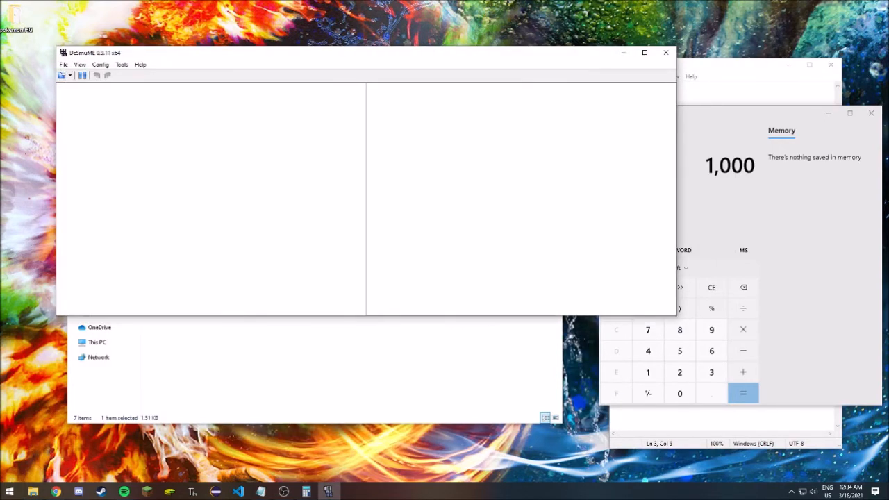
# - Check the last byte pair in the Notepad notes and return to DeSmuME
pyautogui.click(729, 65)
pyautogui.moveTo(632, 103); pyautogui.dragTo(611, 102)
pyautogui.click(632, 103)
pyautogui.click(486, 53)
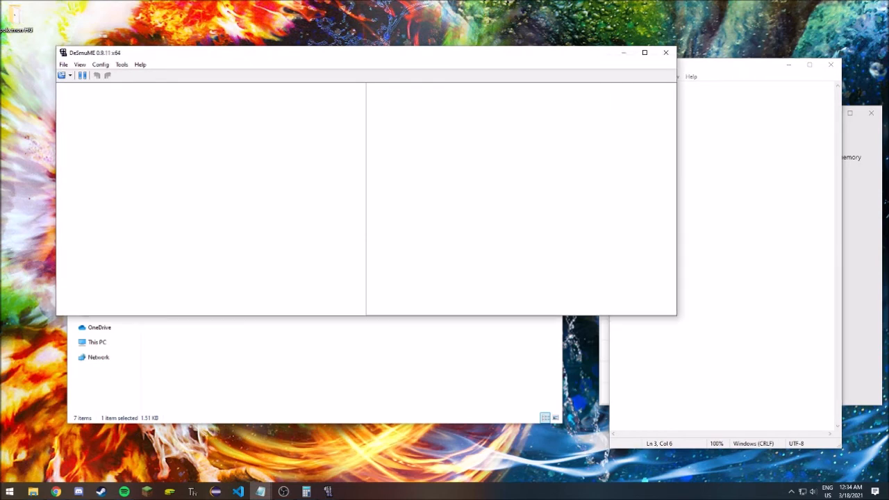
# - Import the HG_Gym_7_mart.sav backup memory, keeping the save size automatic from the current save data
pyautogui.click(63, 65)
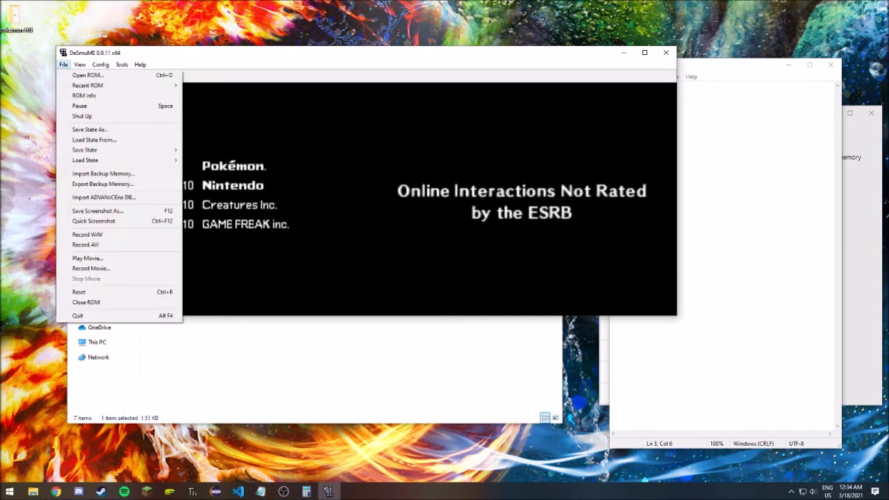
pyautogui.click(101, 174)
pyautogui.scroll(-1, 174, 197)
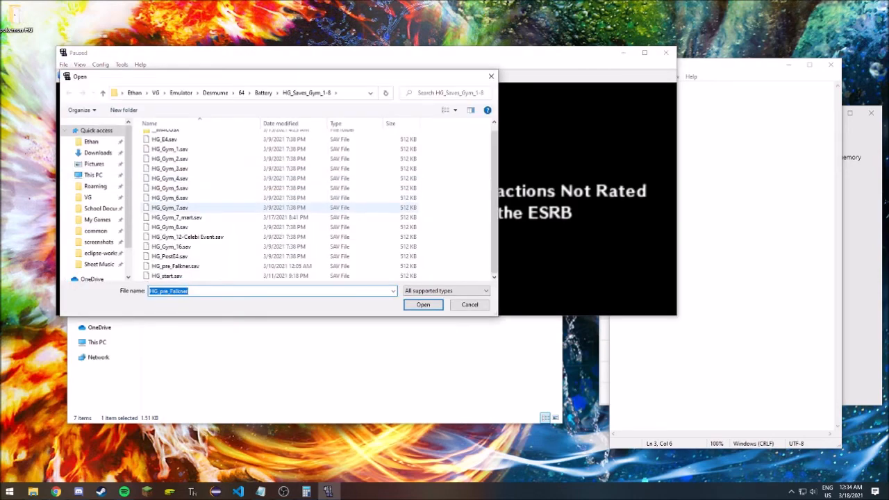
pyautogui.click(176, 217)
pyautogui.click(422, 305)
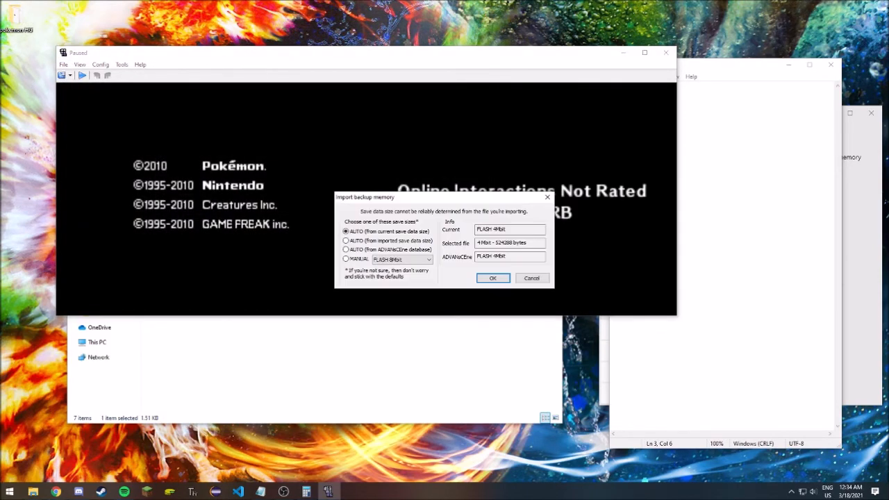
pyautogui.press('Return')
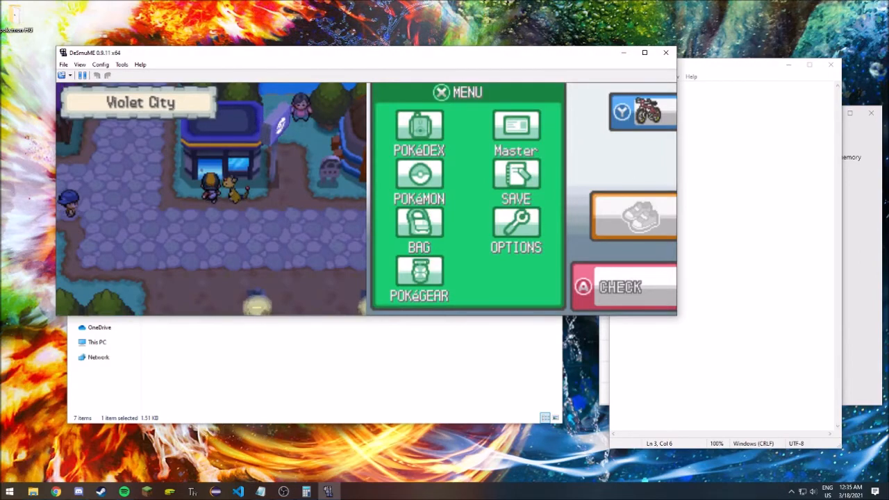
# - Check the league badges on the trainer card and enter the Violet City Poké Mart
pyautogui.press('Up')
pyautogui.click(516, 126)
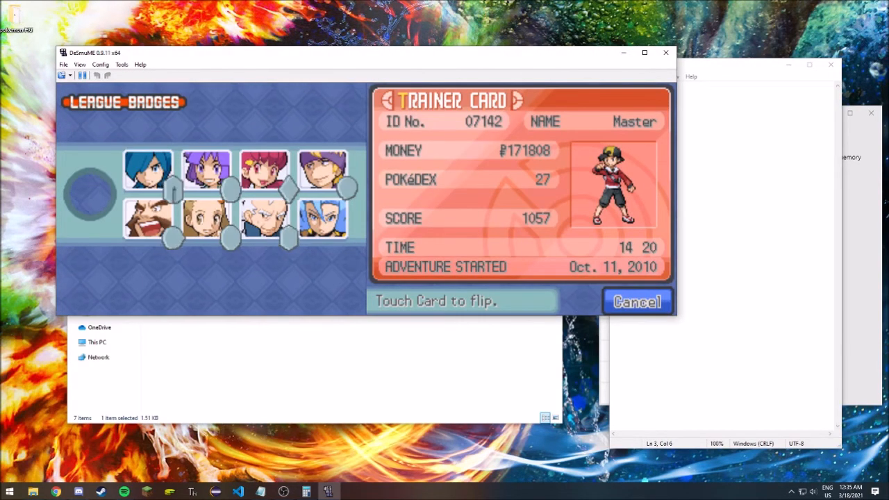
pyautogui.press('z')
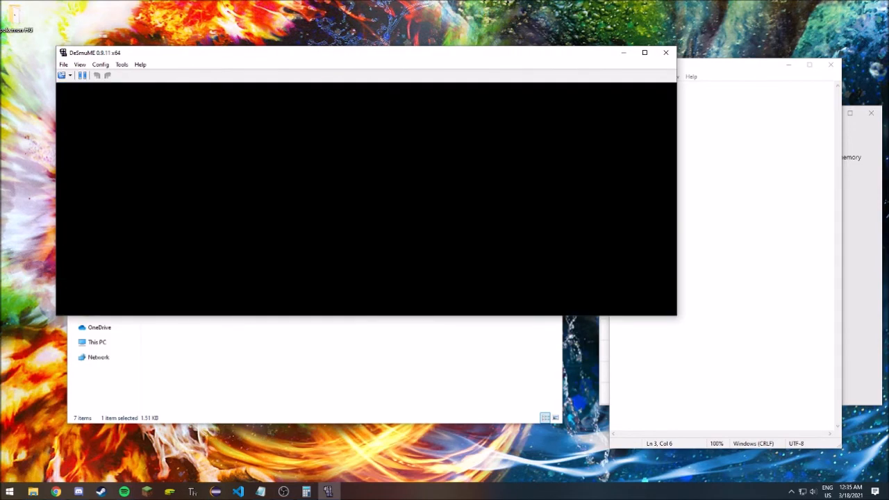
pyautogui.press('Up')
pyautogui.press('Up')
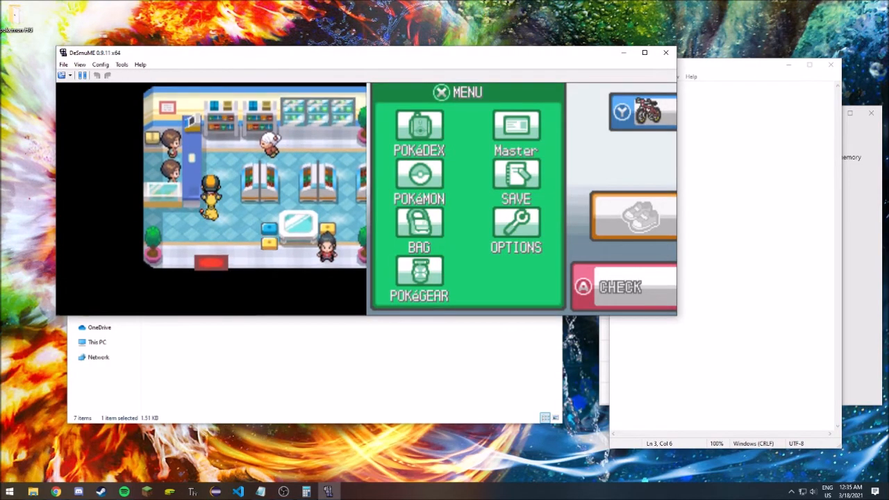
# - Talk to the lower clerk in the Violet City mart and browse to the third page of items for sale
pyautogui.press('Left')
pyautogui.press('x')
pyautogui.press('x')
pyautogui.press('Right')
pyautogui.press('Right')
pyautogui.press('Right')
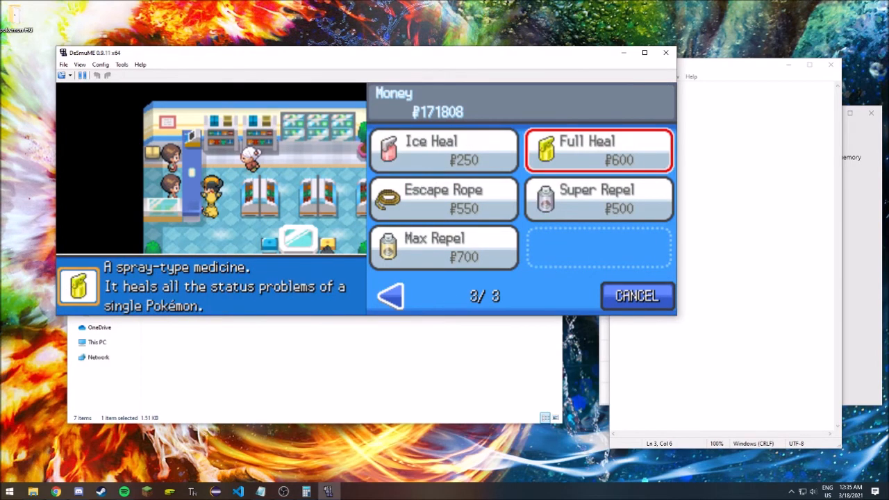
# - Look through the repels and other items on page 3, and go back to the first page of the stock
pyautogui.press('Down')
pyautogui.press('Down')
pyautogui.press('Left')
pyautogui.press('Up')
pyautogui.press('Right')
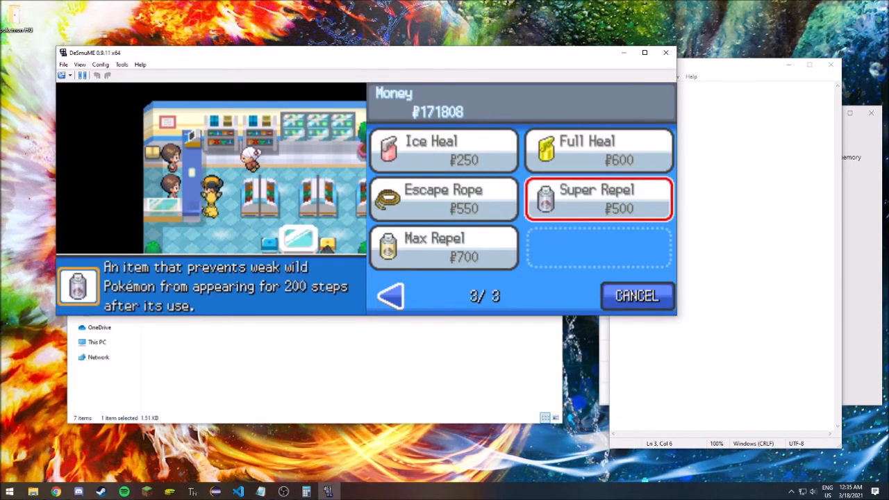
pyautogui.press('Left')
pyautogui.press('Left')
pyautogui.press('Left')
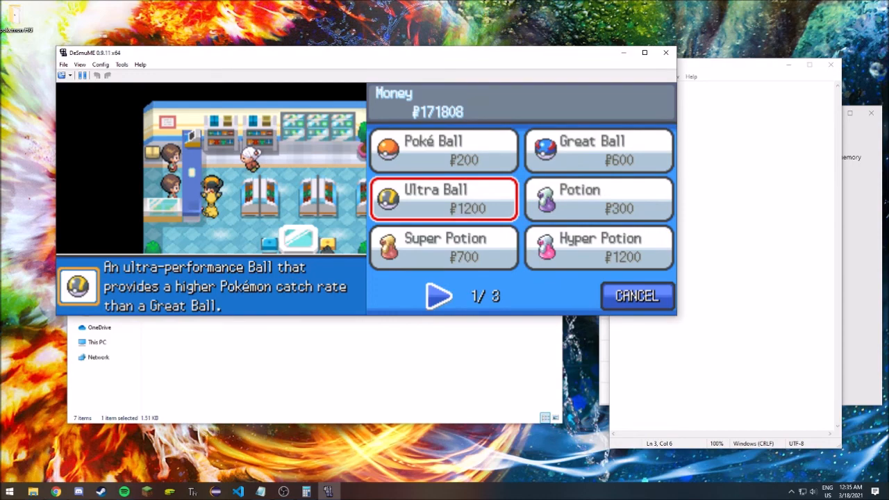
# - Import the HG_Gym_8.sav backup memory with the default save size and continue the saved game
pyautogui.click(63, 64)
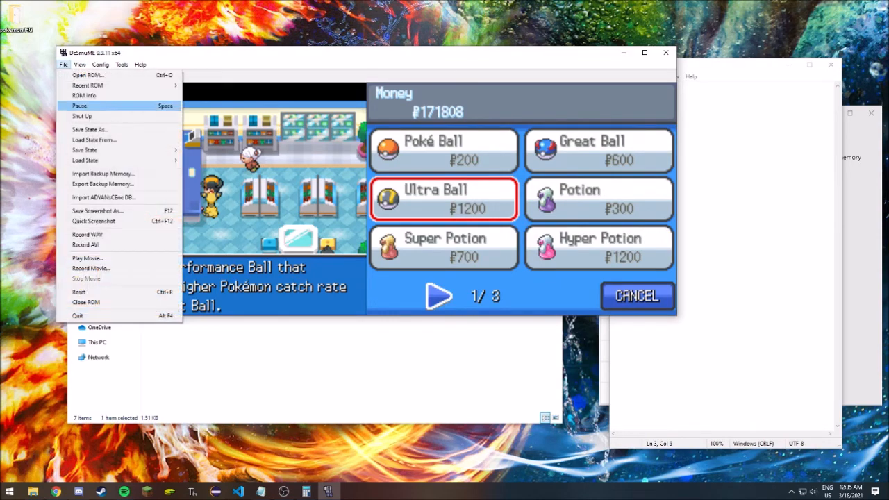
pyautogui.click(101, 174)
pyautogui.doubleClick(174, 234)
pyautogui.click(492, 278)
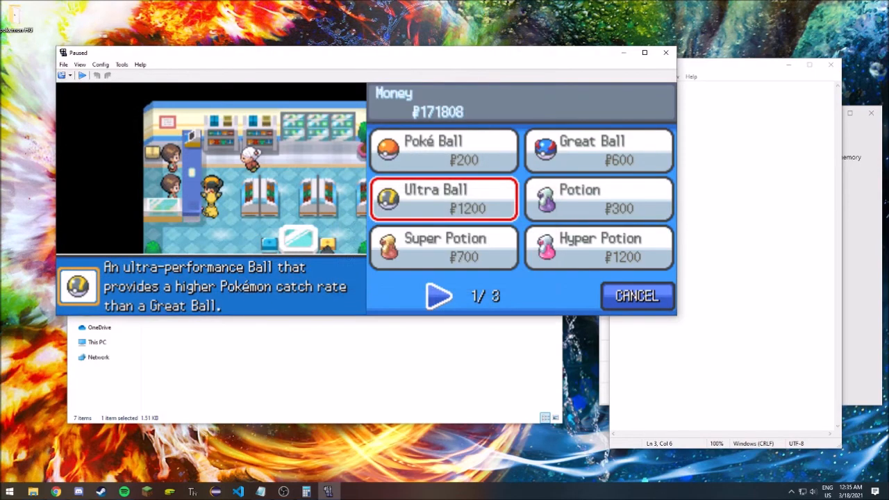
pyautogui.press('Tab')
pyautogui.press('x')
pyautogui.press('x')
pyautogui.press('x')
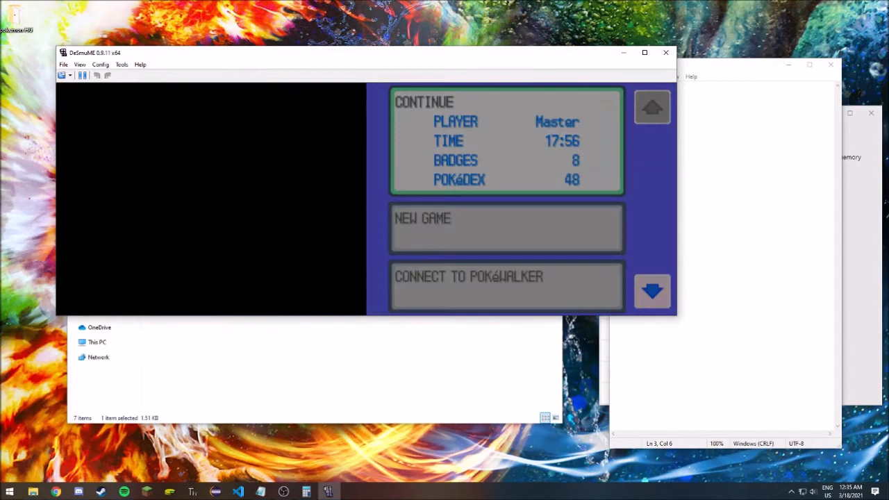
# - Walk to the Poké Mart entrance, check the league badges on the trainer card, and enter the shop
pyautogui.press('Left')
pyautogui.press('Right')
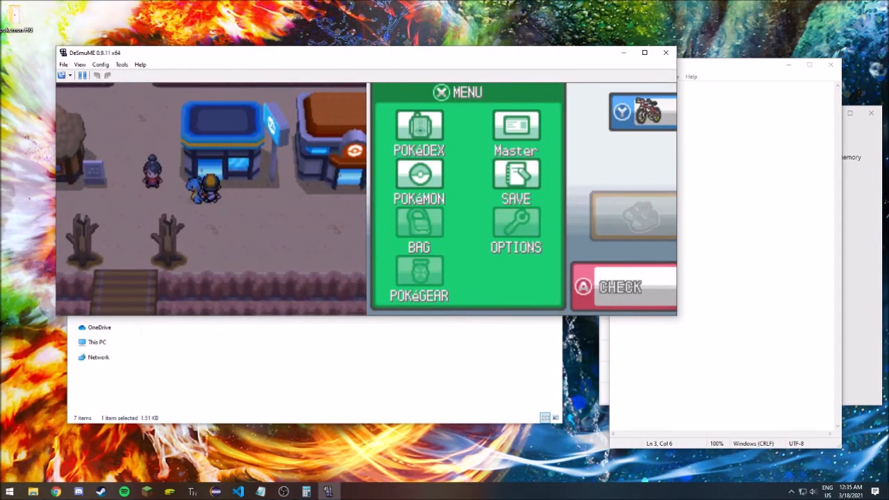
pyautogui.press('Up')
pyautogui.press('x')
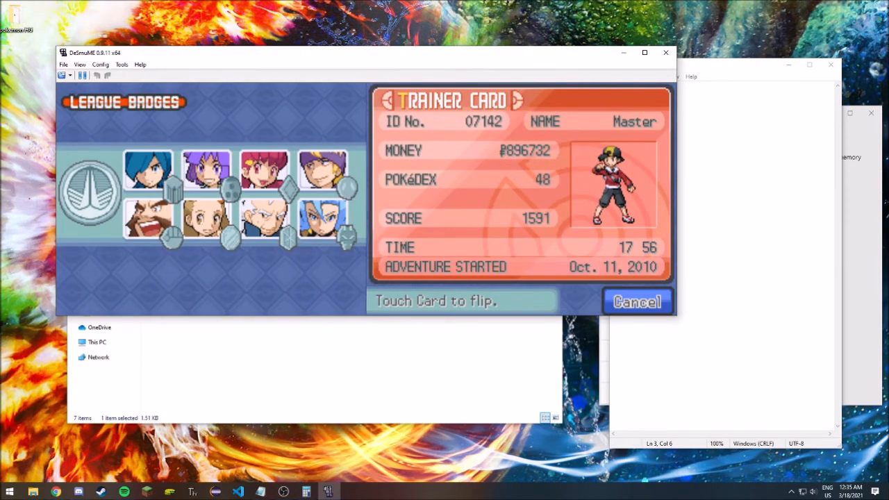
pyautogui.press('z')
pyautogui.press('Up')
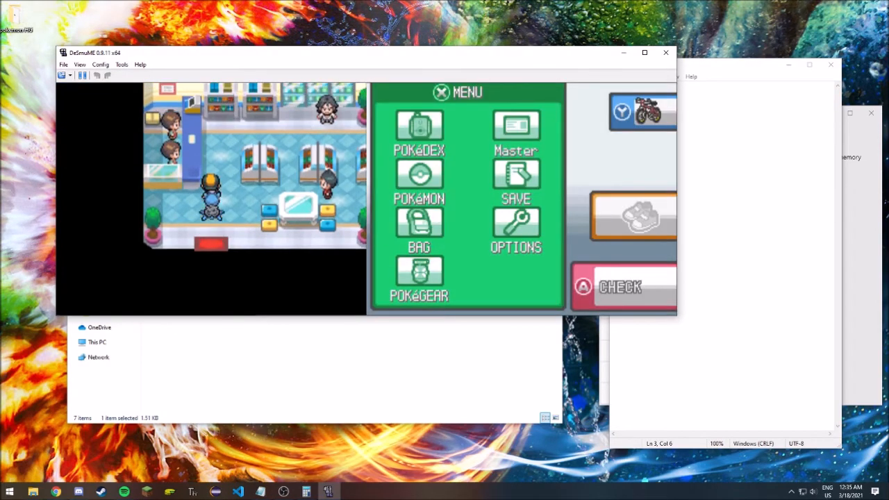
# - Talk to the lower clerk and select Focus Sash on page 3 of the stock to check its price and description
pyautogui.press('Left')
pyautogui.press('x')
pyautogui.press('x')
pyautogui.press('Right')
pyautogui.press('Right')
pyautogui.press('Right')
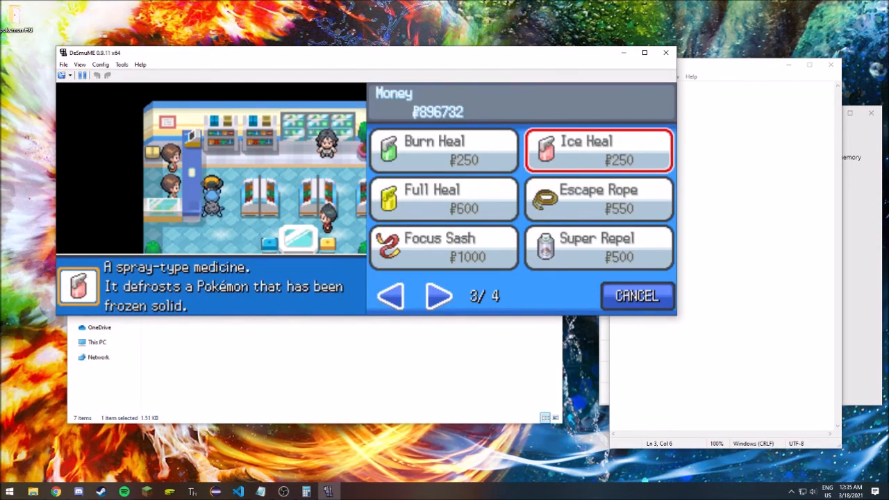
pyautogui.press('Down')
pyautogui.press('Down')
pyautogui.press('Left')
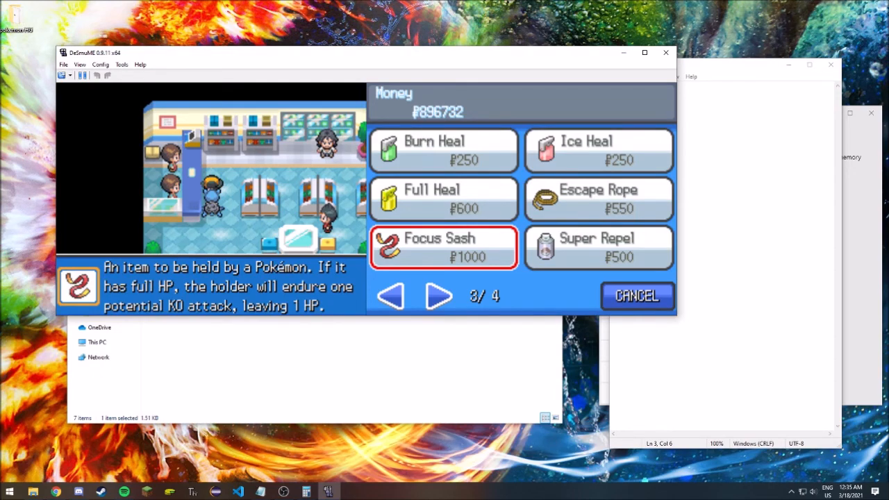
# - Launch HxD from the pokemon HG folder and open arm9.bin
pyautogui.hotkey('alt', 'Tab')
pyautogui.press('Down')
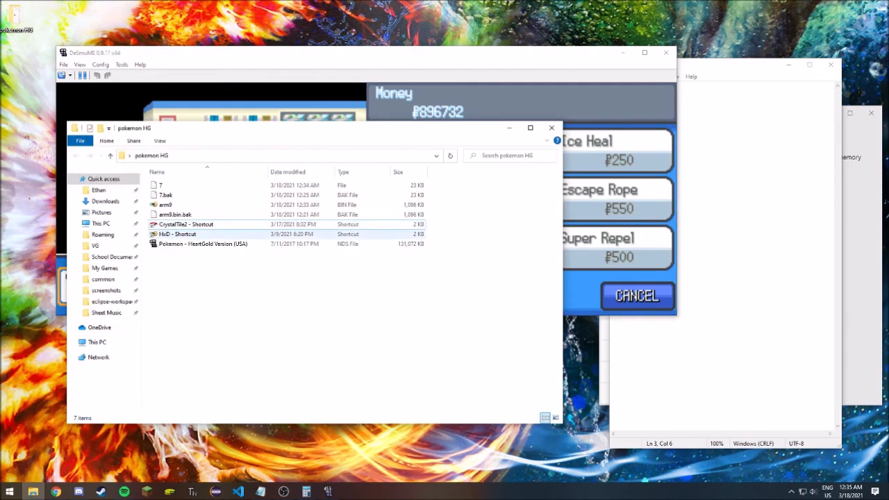
pyautogui.press('Return')
pyautogui.press('alt')
pyautogui.press('Down')
pyautogui.press('Down')
pyautogui.press('Return')
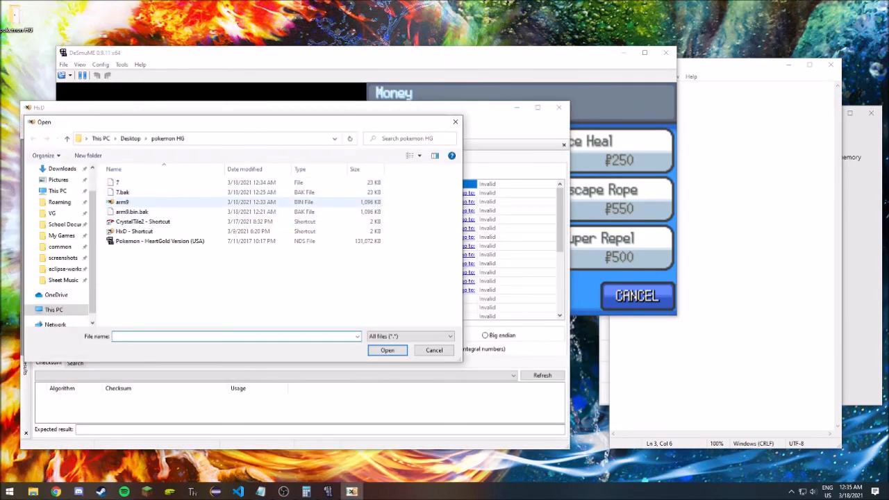
pyautogui.doubleClick(123, 202)
# - Return to DeSmuME and go back to the first page of the mart's stock
pyautogui.click(538, 55)
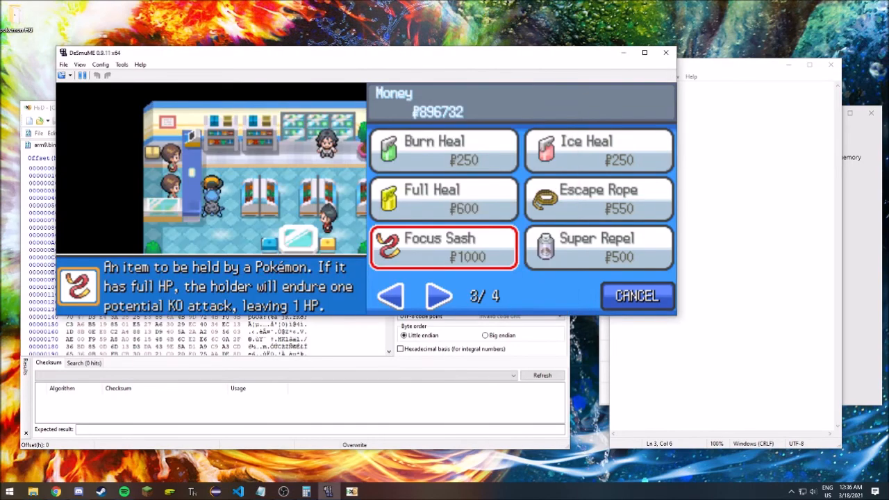
pyautogui.press('Left')
pyautogui.press('Left')
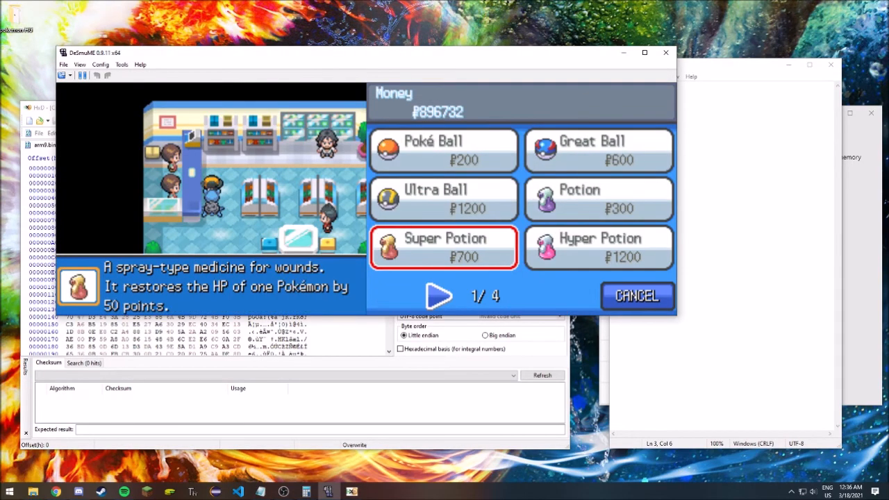
# - Go through page 3 of the mart's stock with Focus Sash and on to page 4
pyautogui.press('Right')
pyautogui.press('Right')
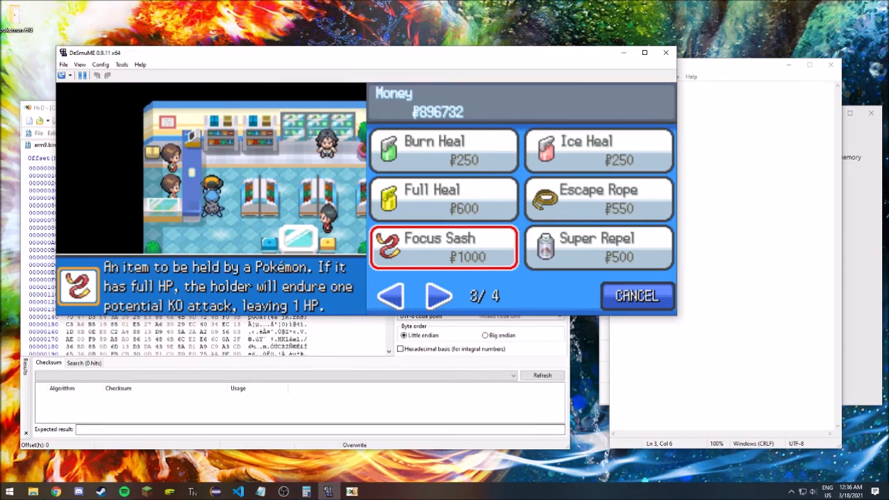
pyautogui.hotkey('alt', 'Tab')
pyautogui.hotkey('alt', 'Tab')
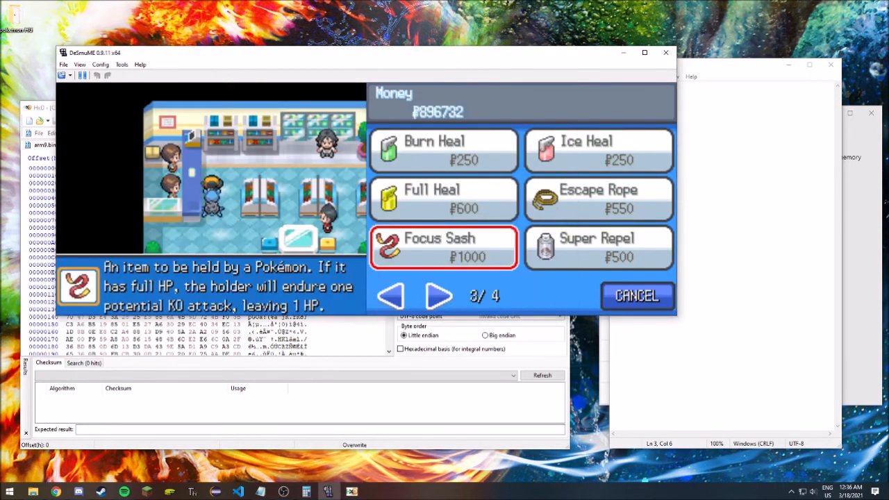
pyautogui.press('Right')
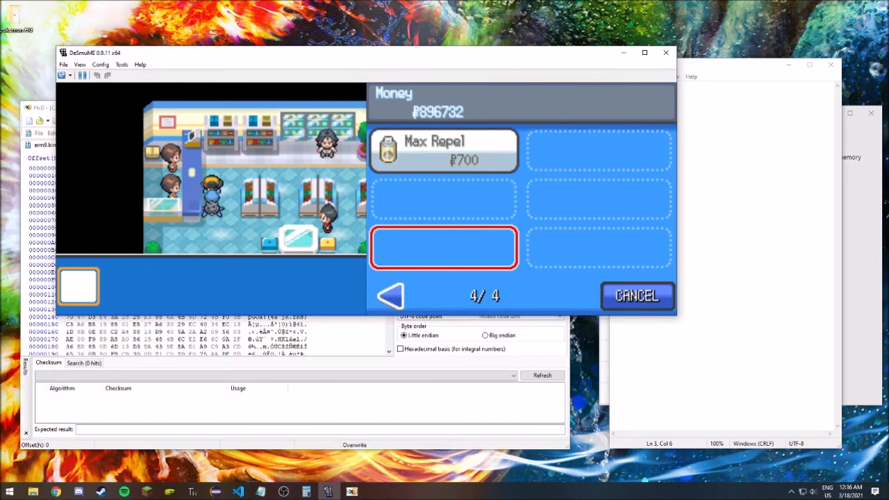
# - Close HxD, return to DeSmuME and leave the mart's buy list
pyautogui.hotkey('alt', 'Tab')
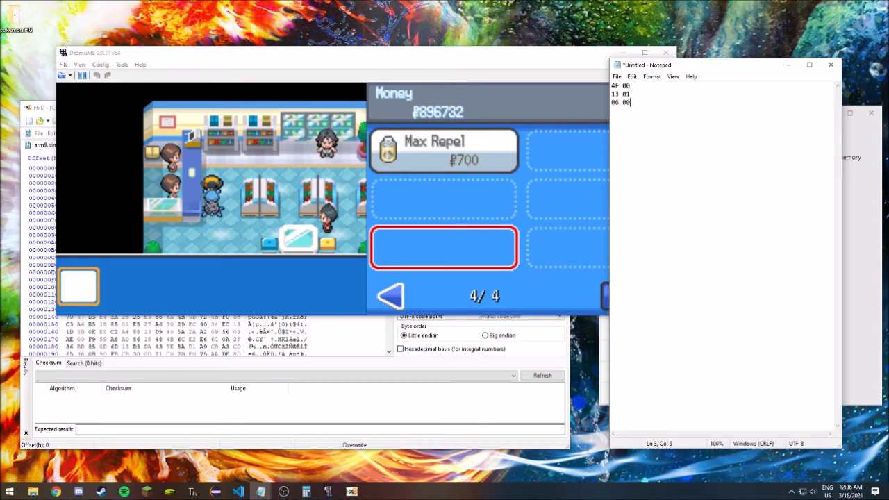
pyautogui.hotkey('alt', 'Tab')
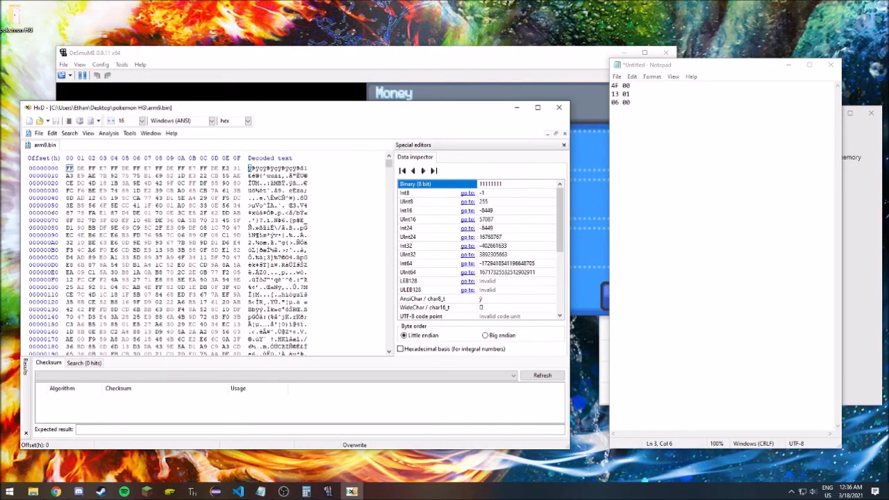
pyautogui.click(559, 107)
pyautogui.click(541, 54)
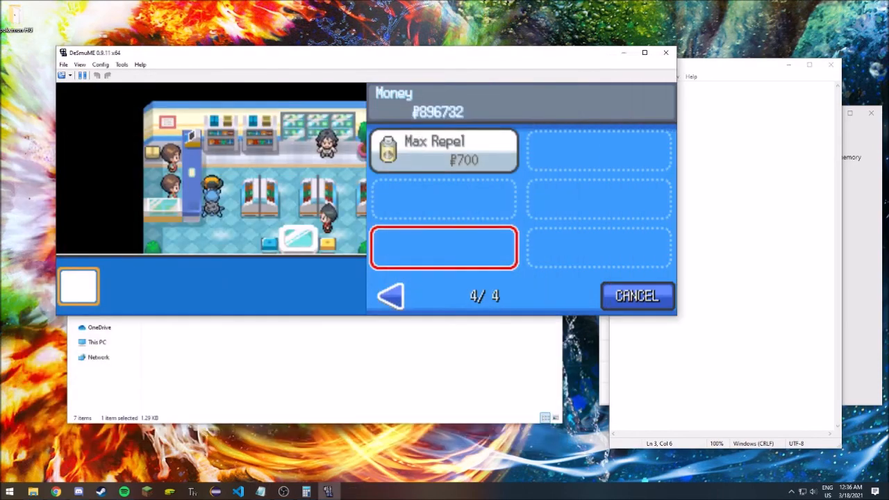
pyautogui.press('z')
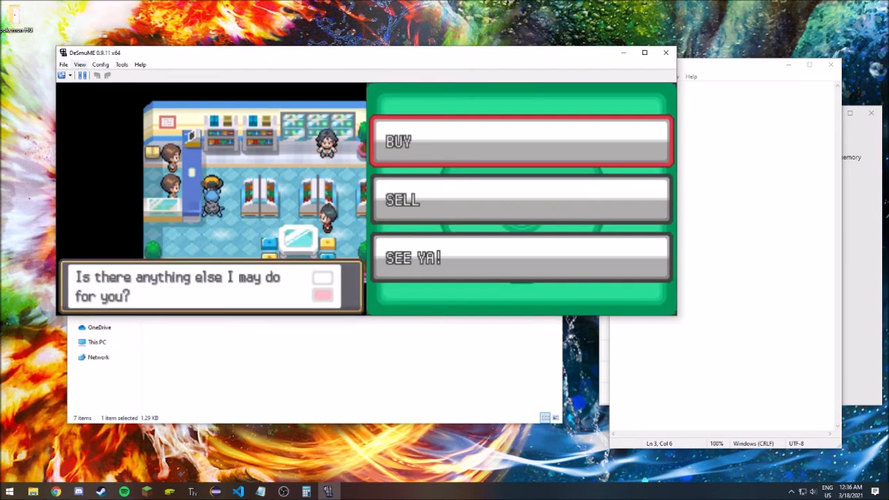
pyautogui.click(63, 64)
pyautogui.click(104, 174)
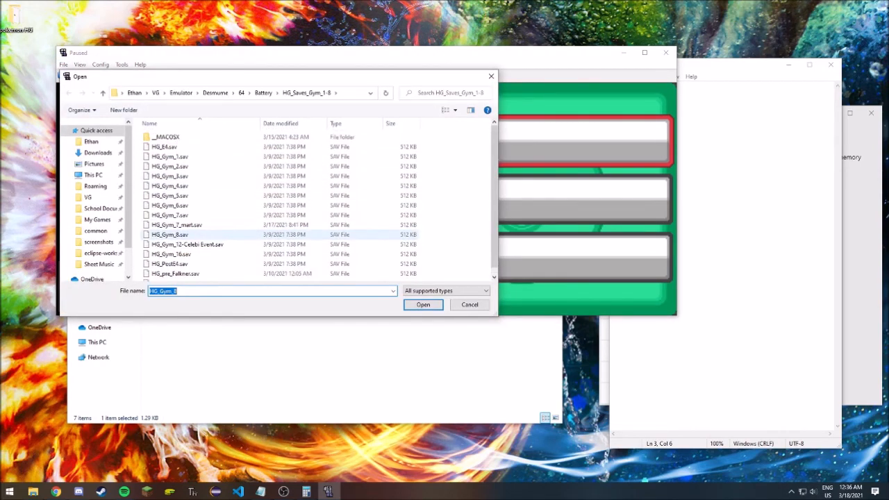
pyautogui.click(470, 305)
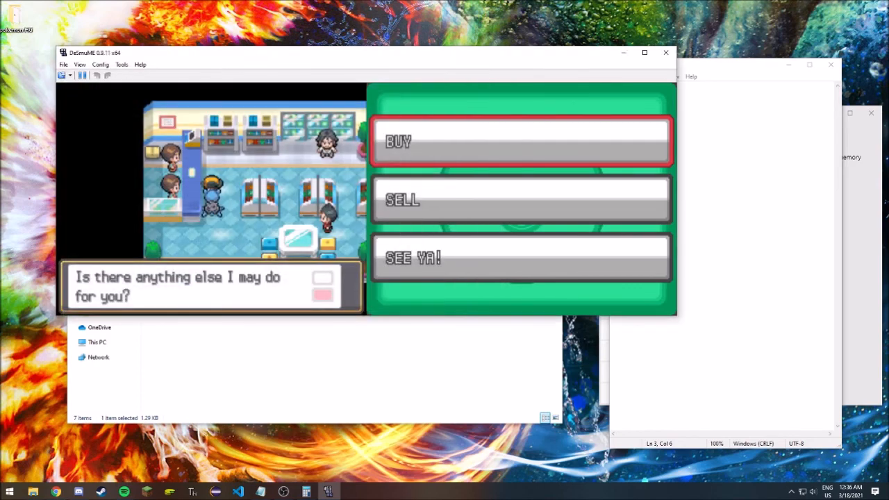
# - End the conversation with the Poké Mart clerk
pyautogui.press('z')
pyautogui.press('z')
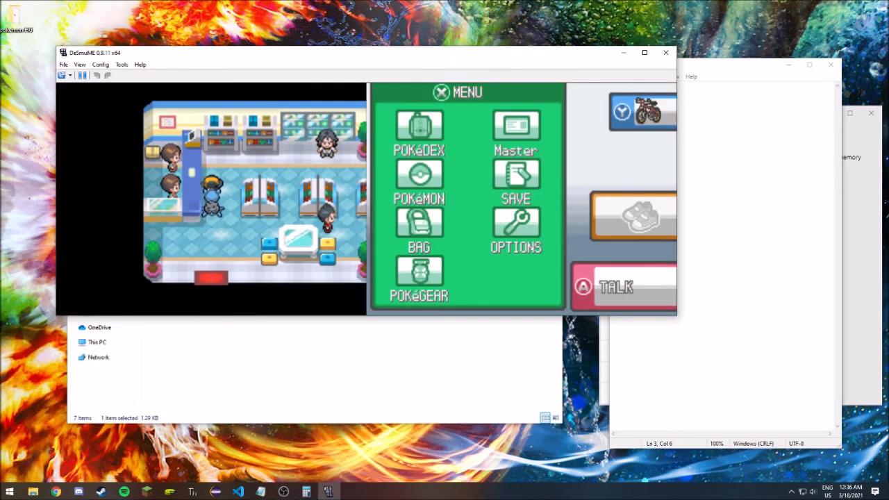
pyautogui.press('Right')
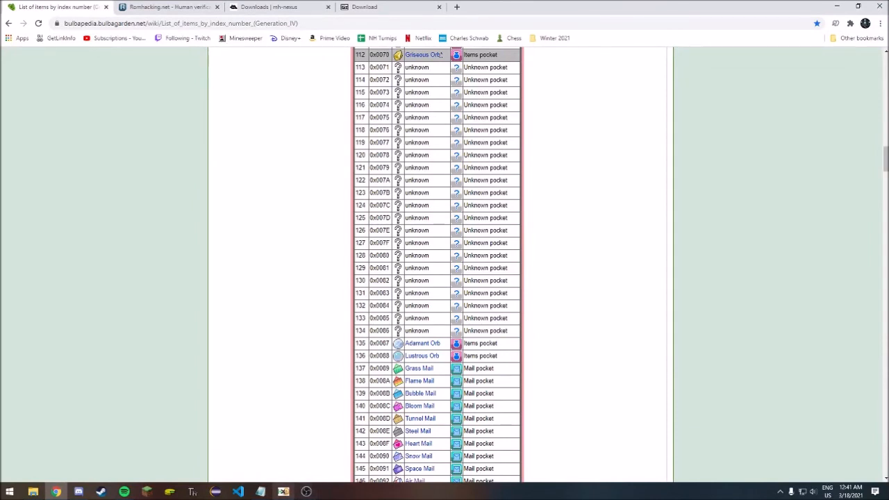
# - Switch to HxD and examine the two-byte price at offset 1CA4 in file 7
pyautogui.moveTo(283, 491)
pyautogui.click(282, 450)
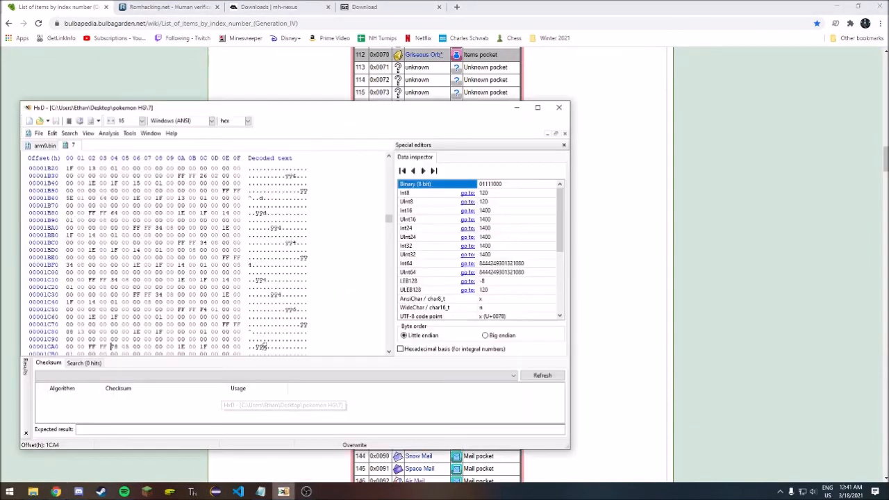
pyautogui.moveTo(111, 346); pyautogui.dragTo(129, 347)
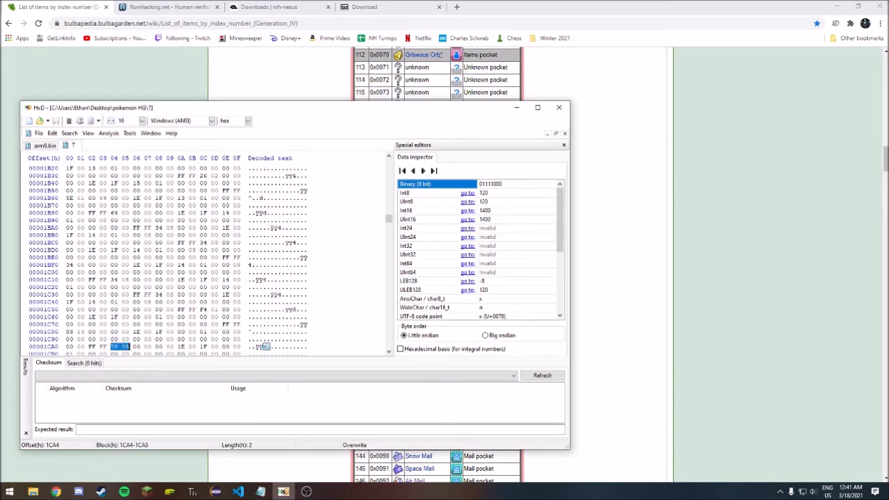
pyautogui.click(262, 347)
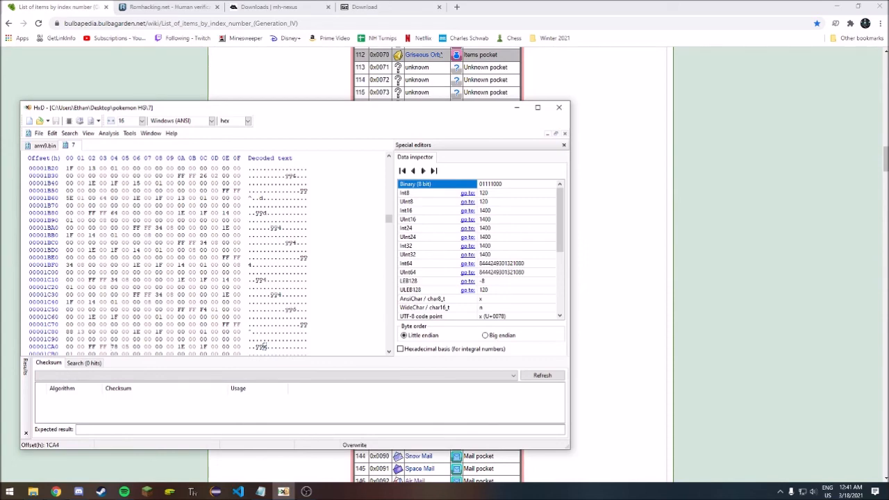
# - Reposition the HxD window over the item index list and open Calculator
pyautogui.scroll(1, 437, 74)
pyautogui.scroll(4, 438, 74)
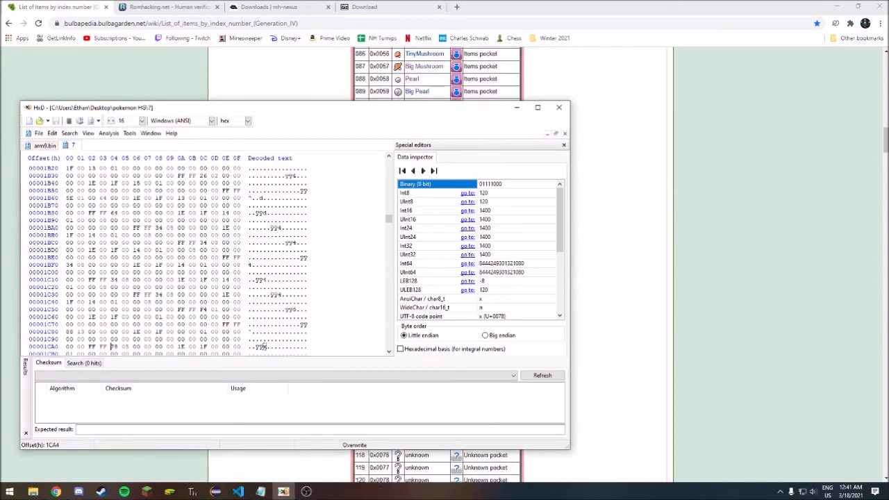
pyautogui.moveTo(387, 113); pyautogui.dragTo(423, 101)
pyautogui.scroll(-1, 298, 311)
pyautogui.scroll(-1, 301, 316)
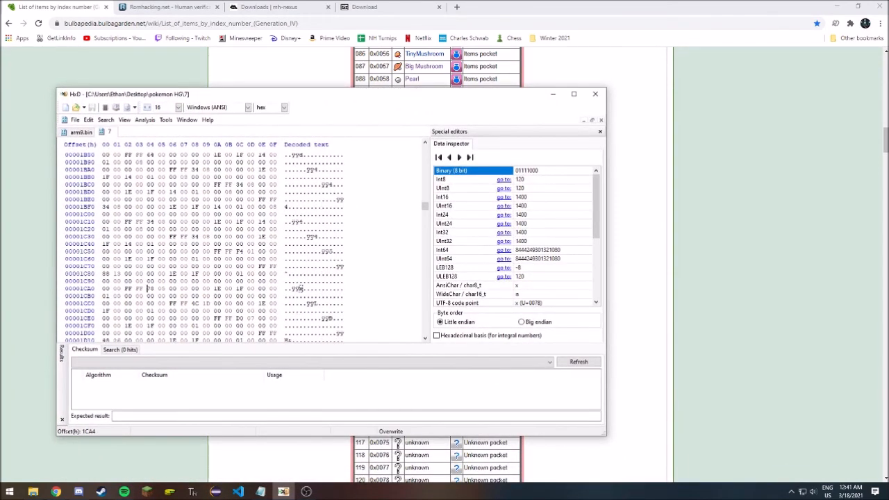
pyautogui.click(10, 491)
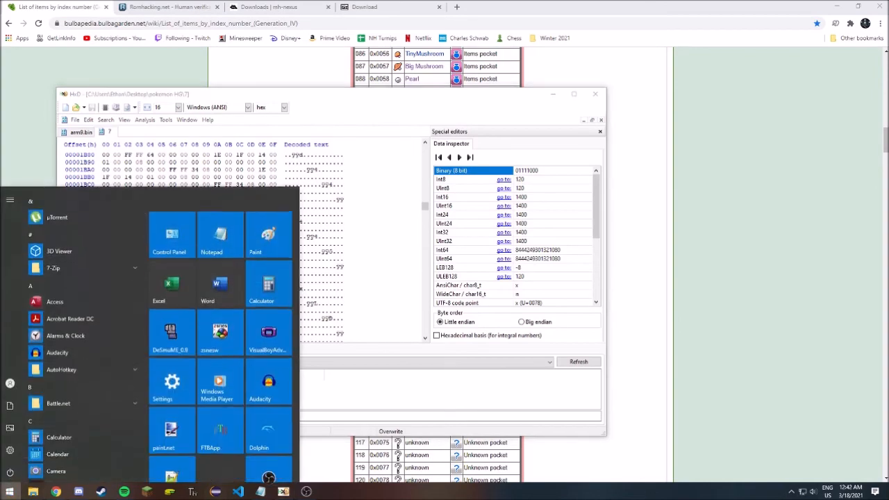
pyautogui.click(268, 279)
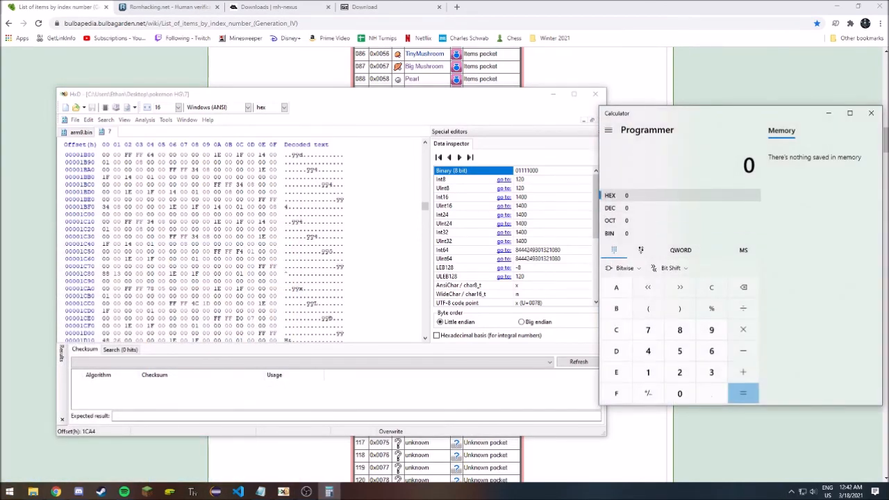
# - Examine the two-byte price at offset 1CC8 and the FF FF bytes before it at 1CC6
pyautogui.click(148, 288)
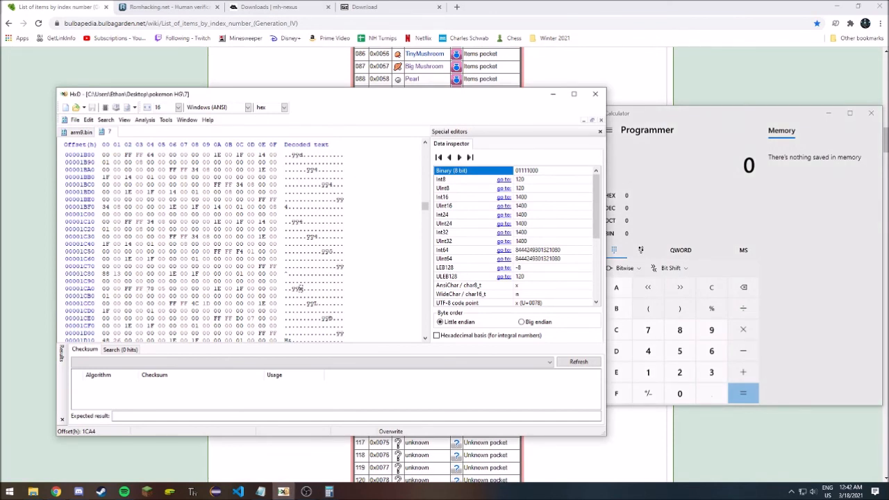
pyautogui.moveTo(312, 303); pyautogui.dragTo(318, 304)
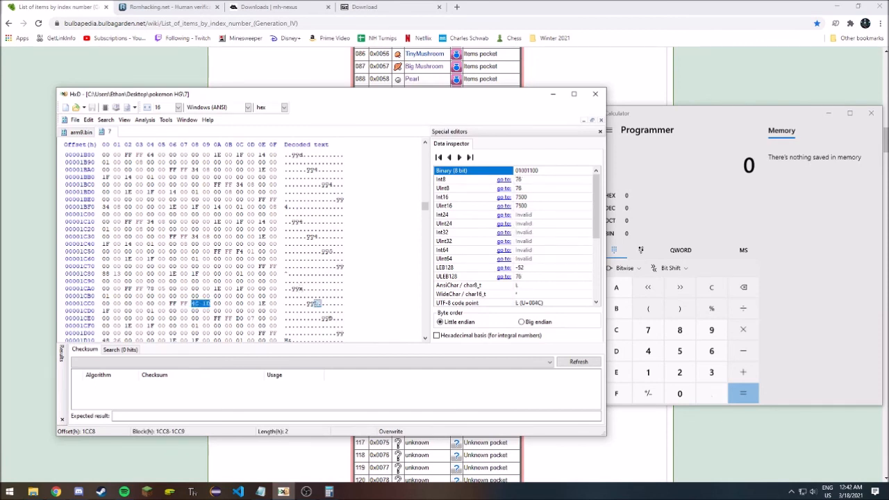
pyautogui.moveTo(172, 303); pyautogui.dragTo(185, 303)
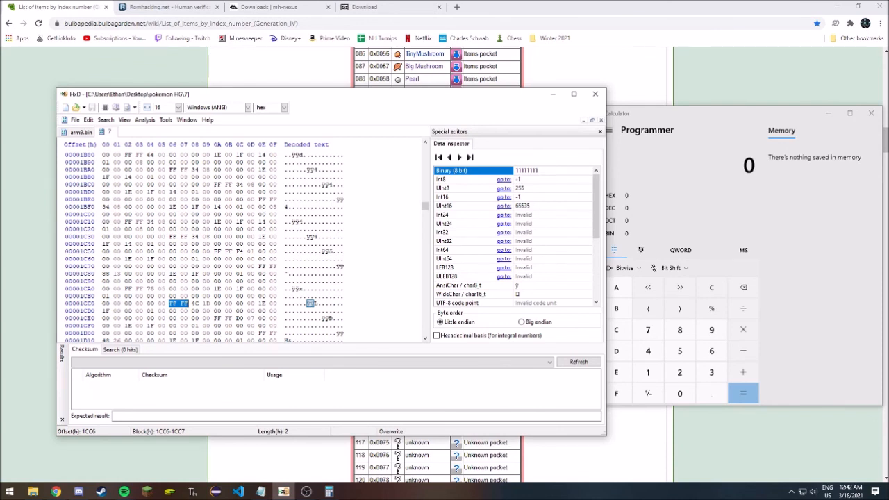
pyautogui.click(192, 303)
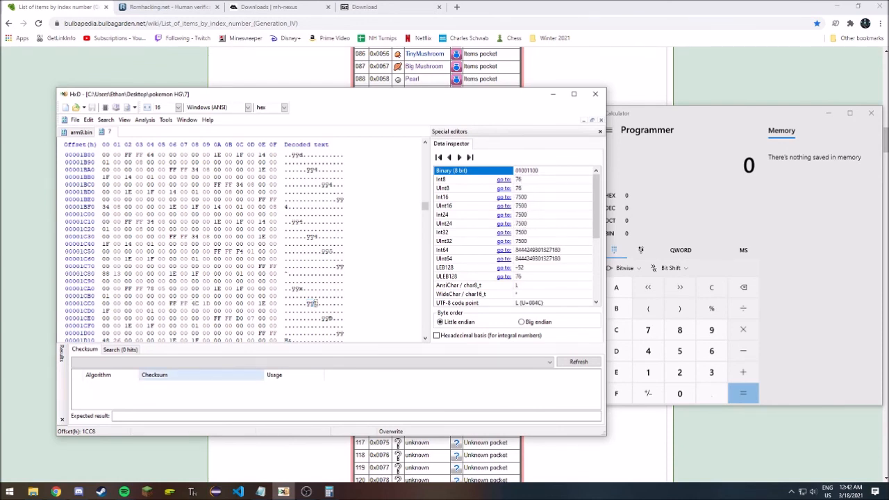
# - Switch to the Bulbapedia item index list and examine the entries around Griseous Orb, the unknown items and Repel
pyautogui.click(292, 456)
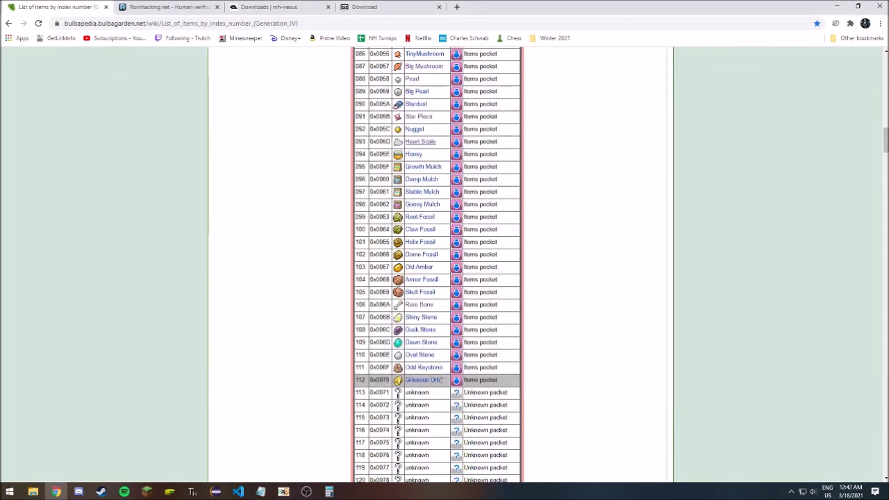
pyautogui.scroll(2, 440, 380)
pyautogui.scroll(-4, 438, 278)
pyautogui.scroll(-5, 441, 287)
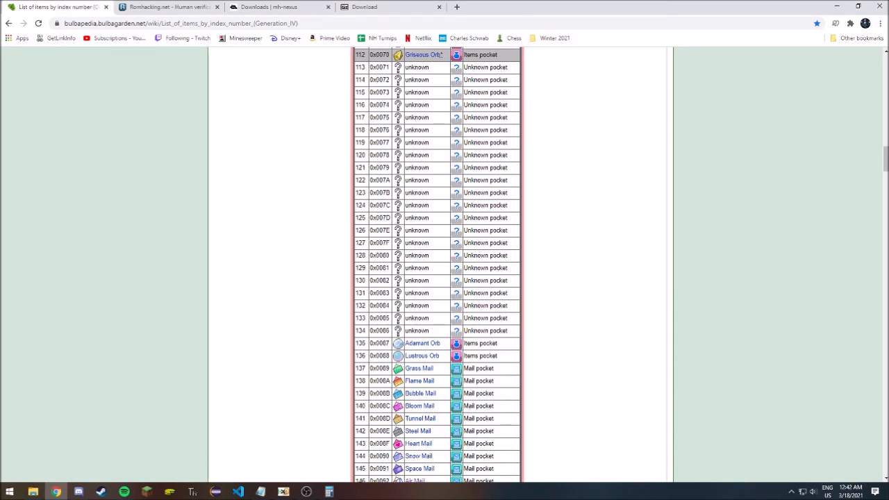
pyautogui.scroll(-5, 440, 55)
pyautogui.scroll(10, 441, 380)
pyautogui.scroll(-2, 441, 380)
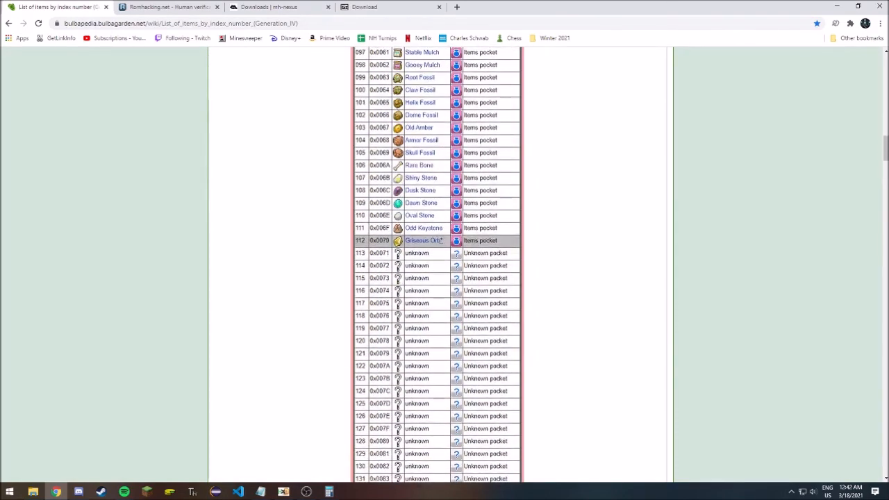
pyautogui.scroll(6, 441, 240)
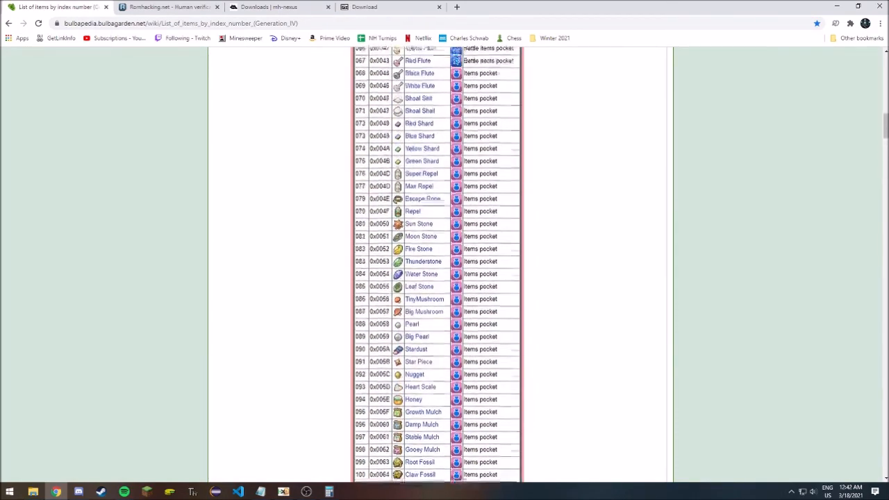